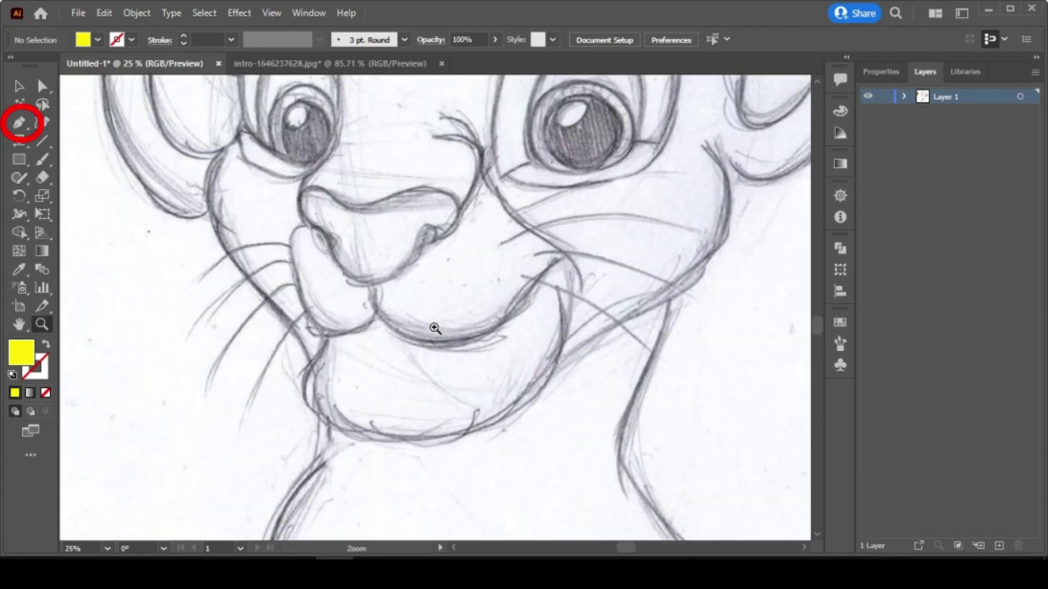
Trace the muzzle's left end and lower lip curves with the Pen tool, reaching the mouth corner beneath the larger eye.
{"action": "scroll", "coordinate": [318, 273], "scroll_direction": "up", "scroll_amount": 1}
{"action": "left_click", "coordinate": [311, 265]}
{"action": "left_click_drag", "start_coordinate": [294, 302], "coordinate": [308, 358]}
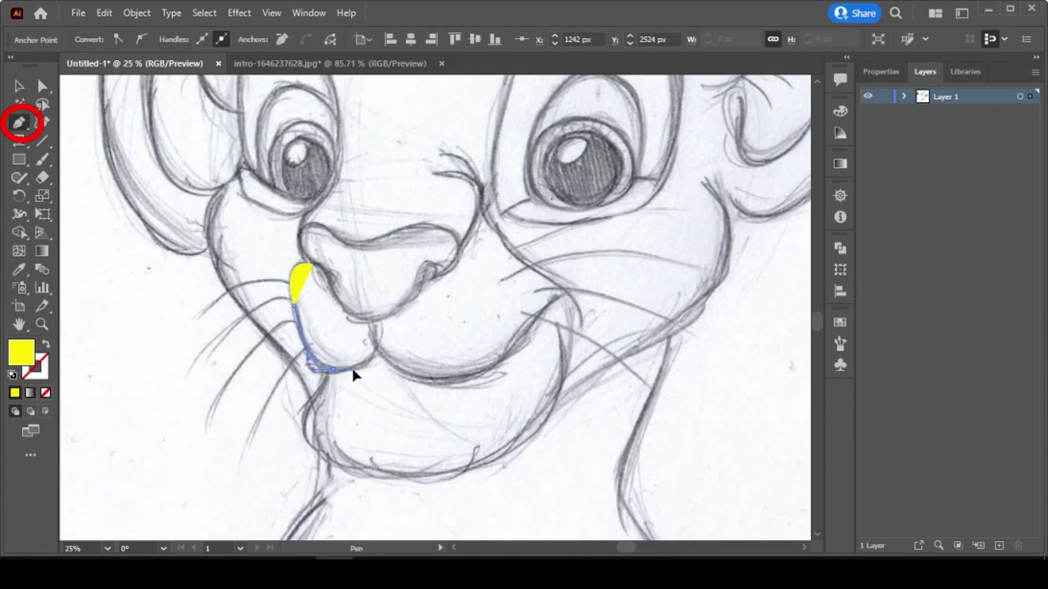
{"action": "left_click_drag", "start_coordinate": [375, 332], "coordinate": [371, 302]}
{"action": "left_click", "coordinate": [376, 321]}
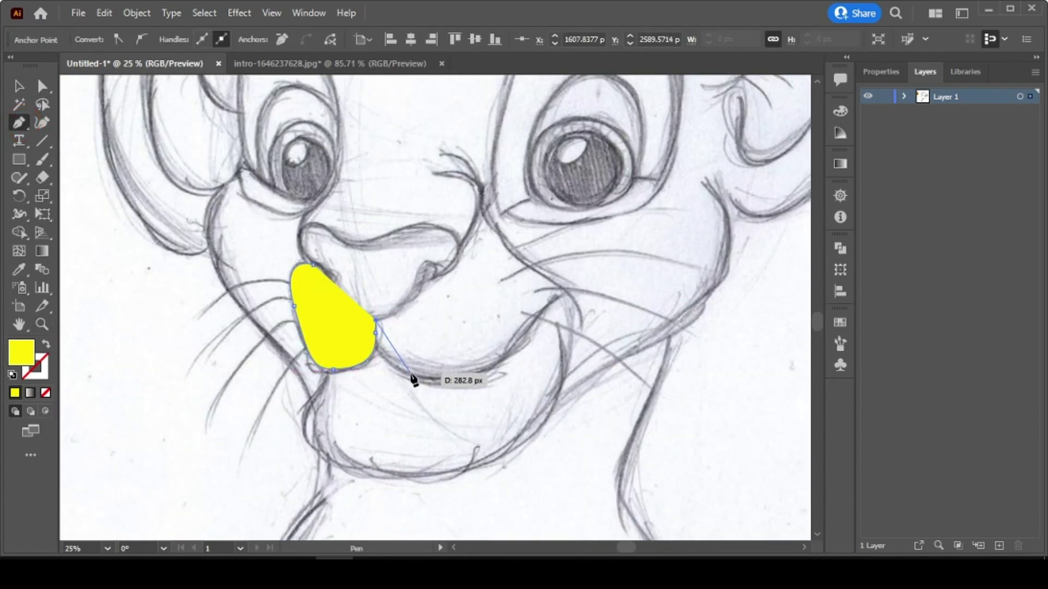
{"action": "left_click_drag", "start_coordinate": [416, 376], "coordinate": [456, 382]}
{"action": "left_click_drag", "start_coordinate": [518, 344], "coordinate": [570, 298]}
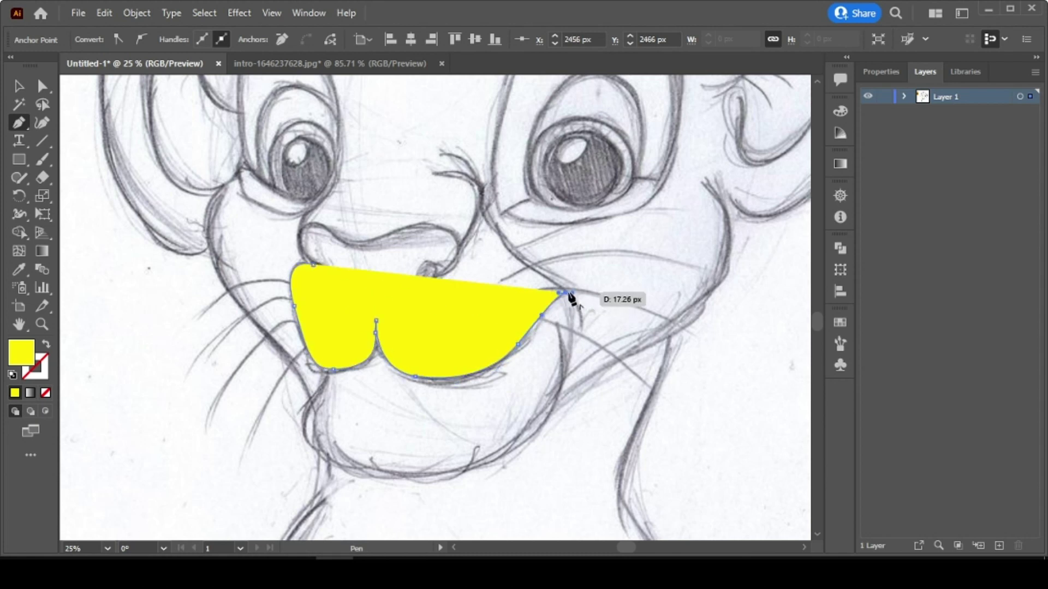
Remove the path's fill and close the muzzle outline up beside the nose bridge and back along the nose's underside.
{"action": "left_click_drag", "start_coordinate": [498, 232], "coordinate": [446, 248]}
{"action": "key", "text": "/"}
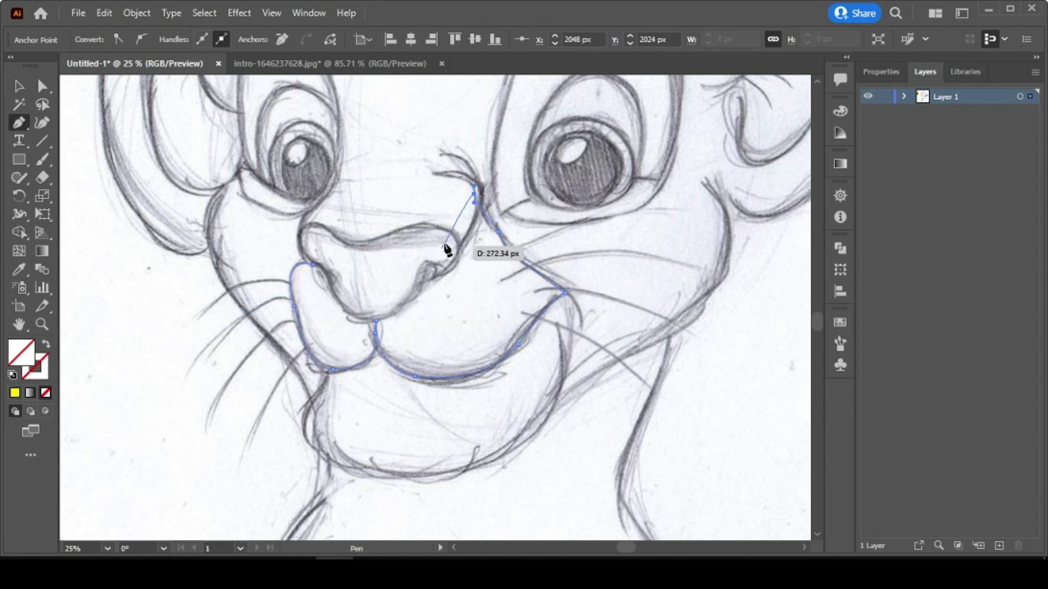
{"action": "left_click", "coordinate": [456, 268]}
{"action": "left_click", "coordinate": [440, 277]}
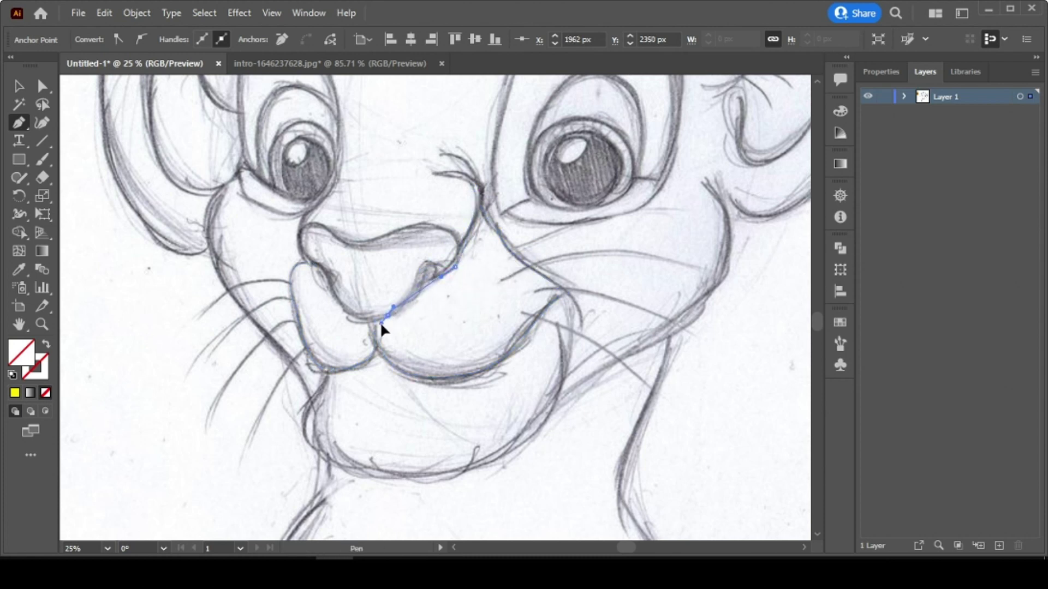
{"action": "left_click_drag", "start_coordinate": [381, 323], "coordinate": [381, 325]}
{"action": "left_click_drag", "start_coordinate": [332, 297], "coordinate": [329, 275]}
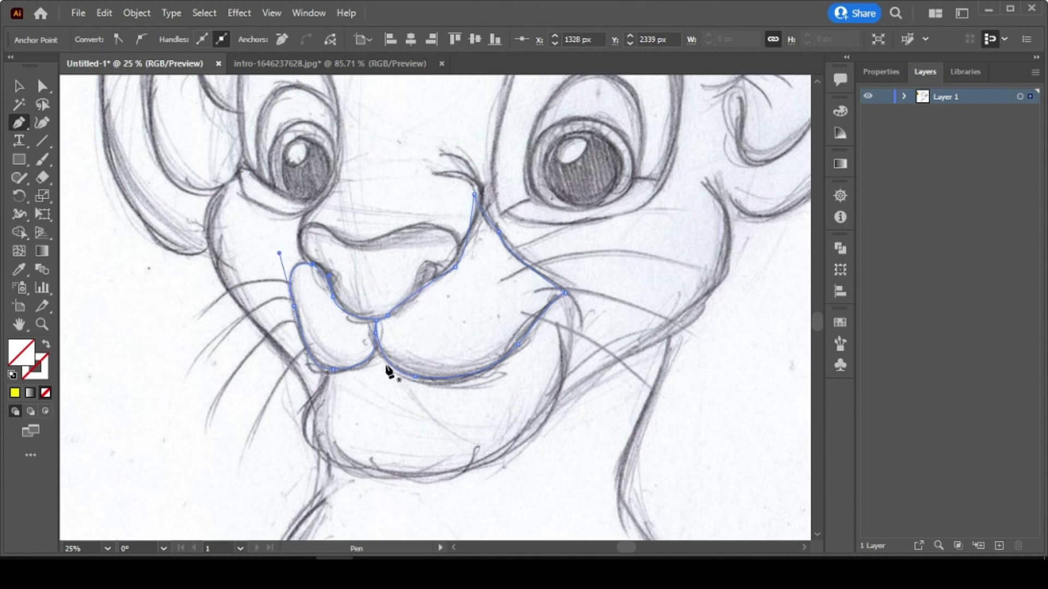
Fill the muzzle shape with the light orange sampled from the second palette swatch, then deselect it.
{"action": "key", "text": "ctrl+0"}
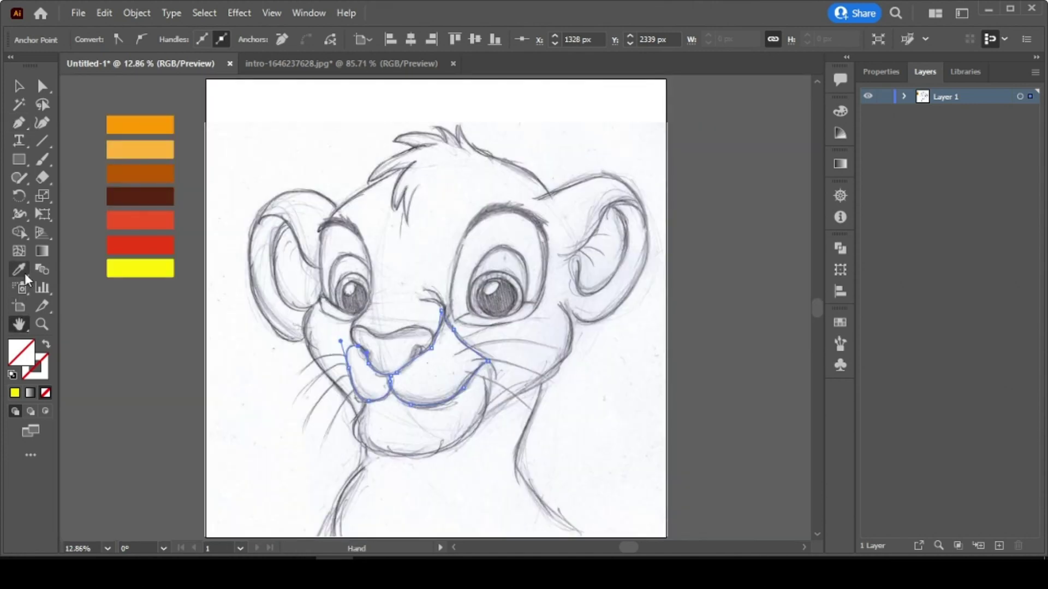
{"action": "left_click", "coordinate": [19, 269]}
{"action": "left_click", "coordinate": [159, 147]}
{"action": "left_click", "coordinate": [18, 85]}
{"action": "left_click", "coordinate": [93, 306]}
Give the muzzle shape a near-black 12 pt stroke.
{"action": "left_click", "coordinate": [42, 324]}
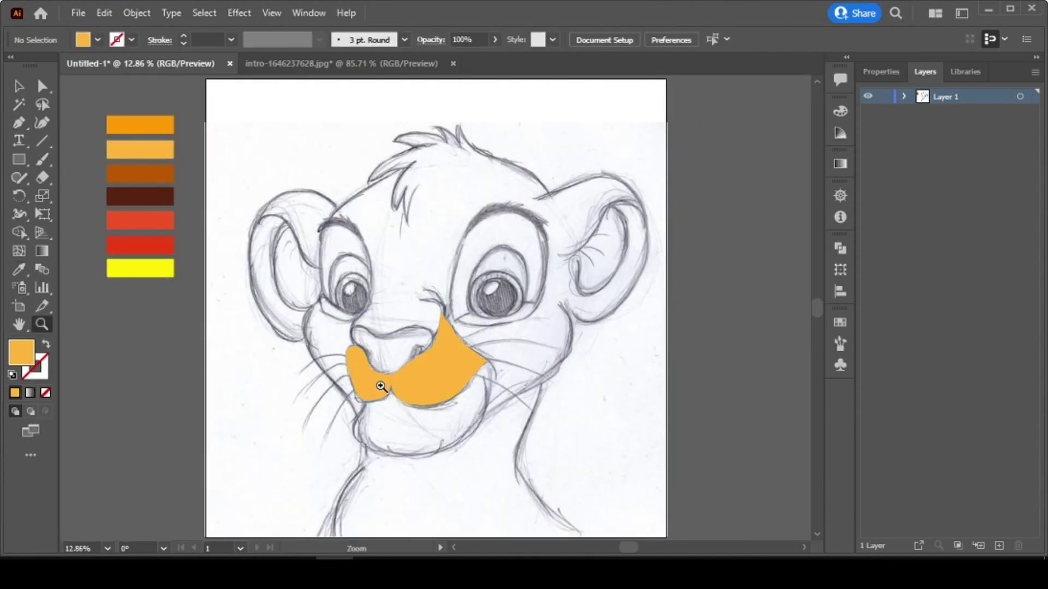
{"action": "left_click", "coordinate": [382, 385]}
{"action": "left_click", "coordinate": [382, 386]}
{"action": "left_click", "coordinate": [381, 386]}
{"action": "left_click", "coordinate": [19, 86]}
{"action": "left_click", "coordinate": [416, 304]}
{"action": "double_click", "coordinate": [43, 363]}
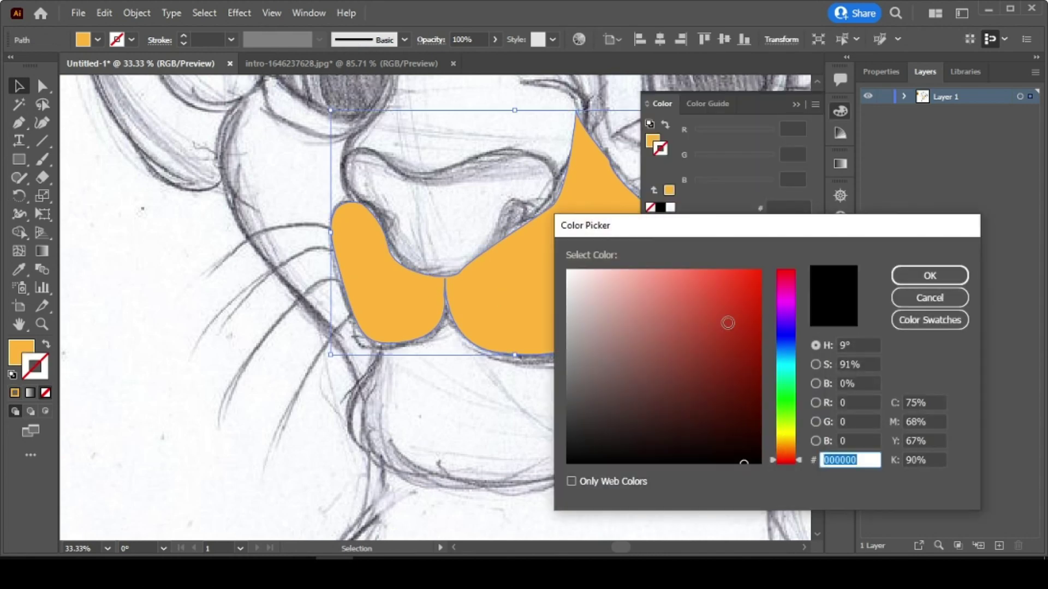
{"action": "left_click", "coordinate": [568, 440]}
{"action": "left_click", "coordinate": [906, 279]}
{"action": "left_click", "coordinate": [817, 100]}
{"action": "left_click", "coordinate": [881, 72]}
{"action": "left_click_drag", "start_coordinate": [929, 263], "coordinate": [928, 263]}
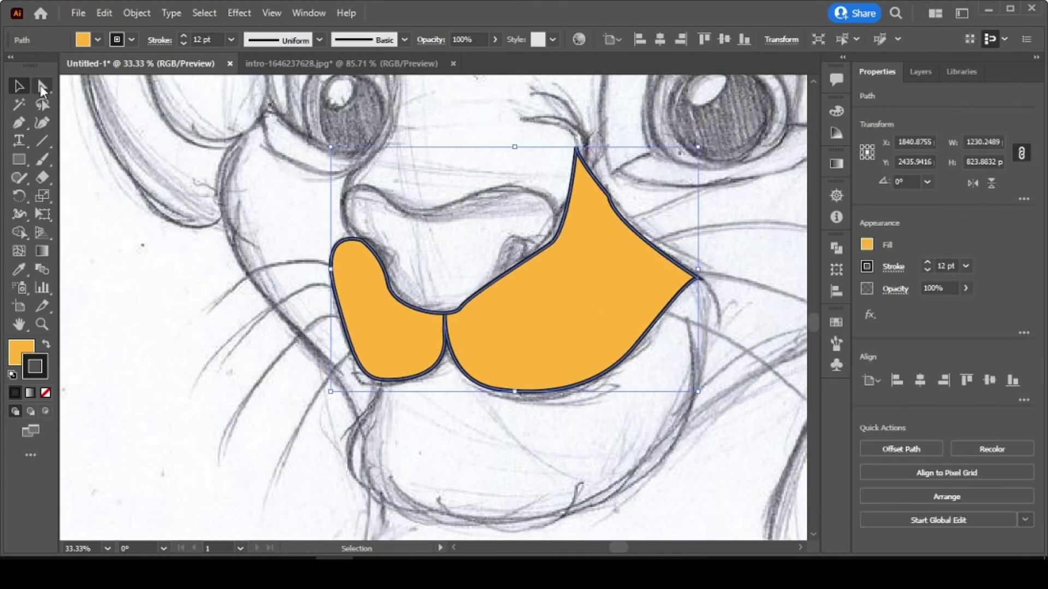
Lower the muzzle's topmost anchor point slightly beside the nose bridge to refine its tip.
{"action": "left_click", "coordinate": [43, 87]}
{"action": "left_click", "coordinate": [577, 148]}
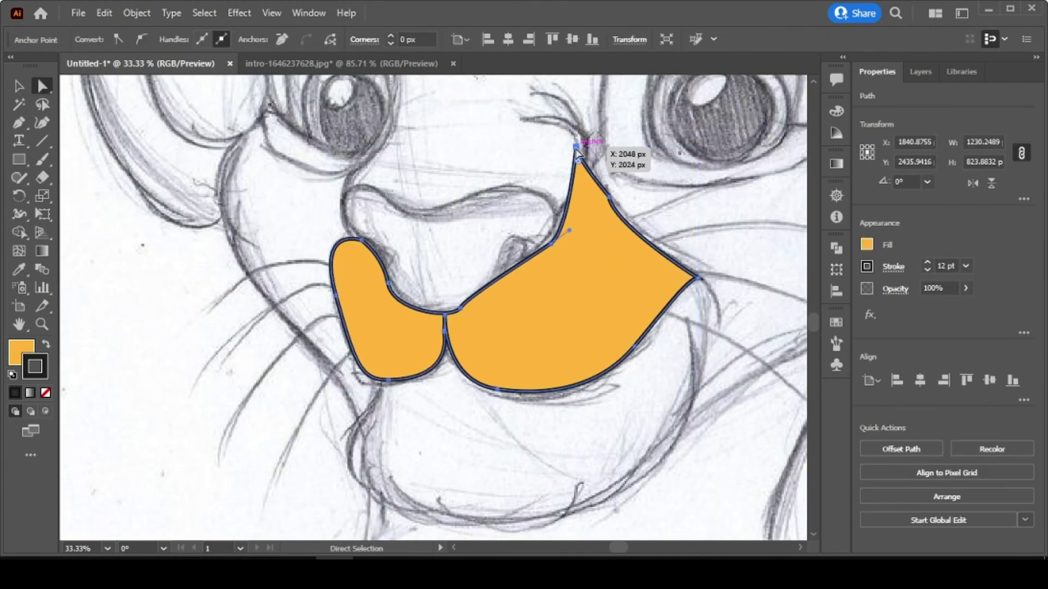
{"action": "left_click_drag", "start_coordinate": [576, 148], "coordinate": [581, 177]}
{"action": "left_click", "coordinate": [659, 352]}
Draw a closed chin and lower jaw shape along the sketch, with its upper edge overlapping the muzzle.
{"action": "scroll", "coordinate": [659, 353], "scroll_direction": "down", "scroll_amount": 2}
{"action": "left_click", "coordinate": [18, 125]}
{"action": "left_click", "coordinate": [382, 307]}
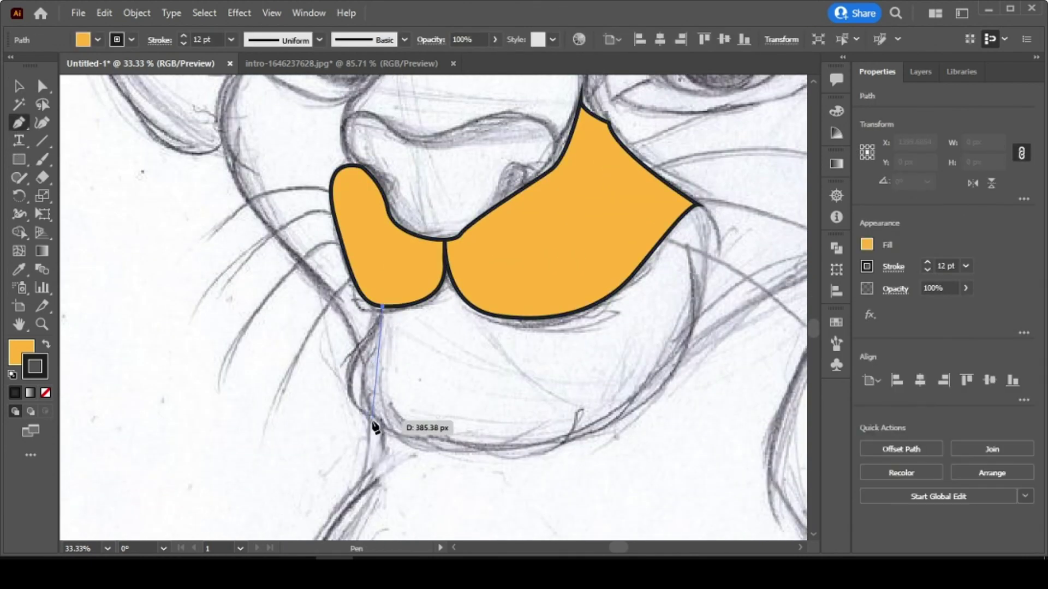
{"action": "left_click_drag", "start_coordinate": [371, 420], "coordinate": [425, 458]}
{"action": "left_click_drag", "start_coordinate": [638, 403], "coordinate": [689, 339]}
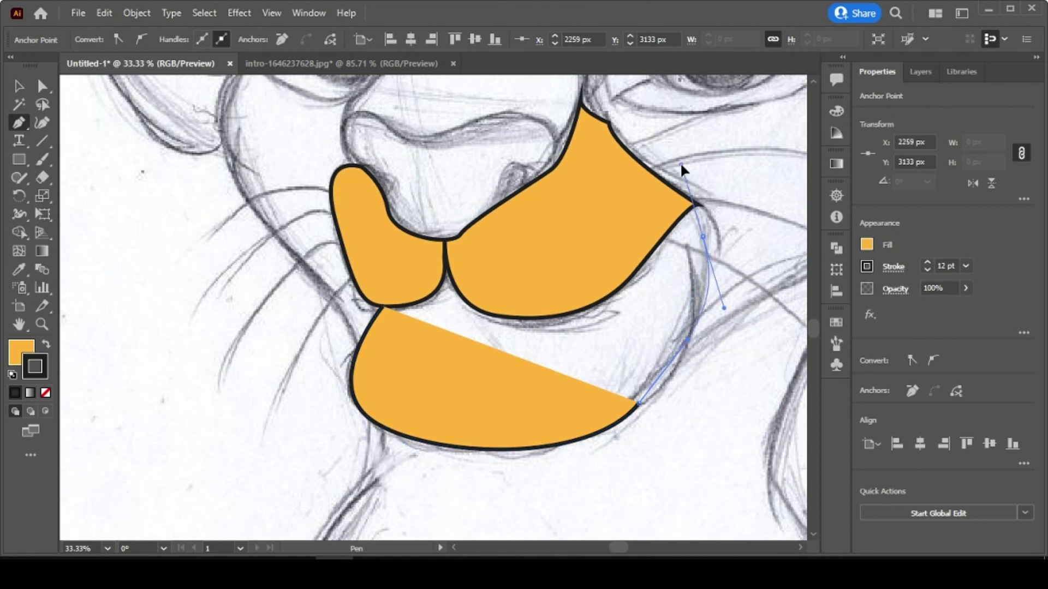
{"action": "left_click", "coordinate": [703, 236]}
{"action": "left_click_drag", "start_coordinate": [675, 190], "coordinate": [646, 185]}
{"action": "left_click", "coordinate": [398, 267]}
{"action": "left_click", "coordinate": [383, 307]}
Move the chin path beneath the muzzle path in the layer's stacking order and deselect it.
{"action": "left_click", "coordinate": [921, 71]}
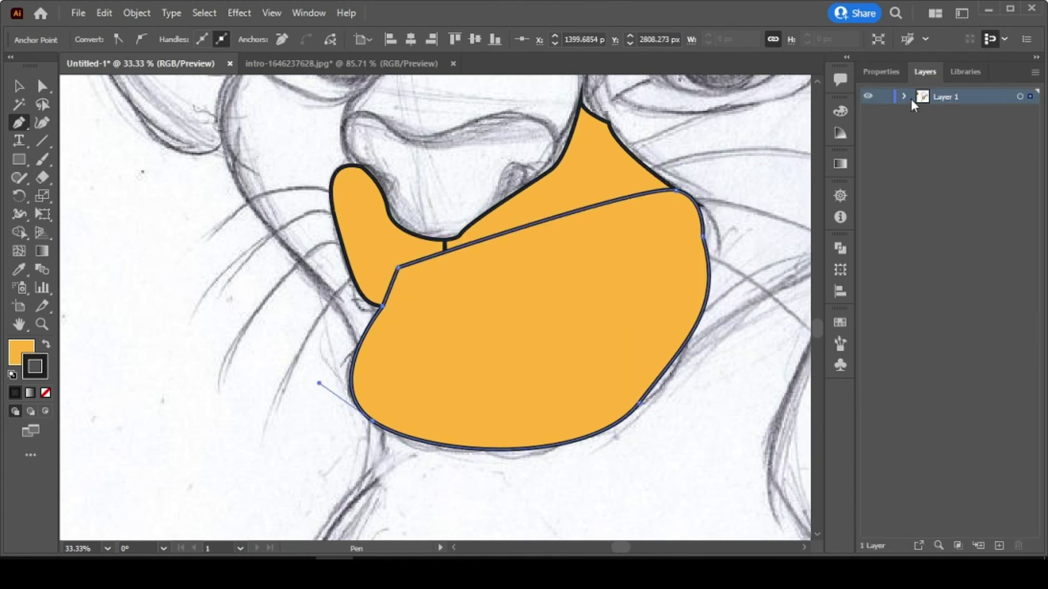
{"action": "left_click", "coordinate": [906, 97]}
{"action": "left_click_drag", "start_coordinate": [958, 132], "coordinate": [959, 105]}
{"action": "key", "text": "v"}
{"action": "scroll", "coordinate": [363, 262], "scroll_direction": "up", "scroll_amount": 3}
{"action": "left_click", "coordinate": [363, 260]}
{"action": "scroll", "coordinate": [363, 268], "scroll_direction": "up", "scroll_amount": 1}
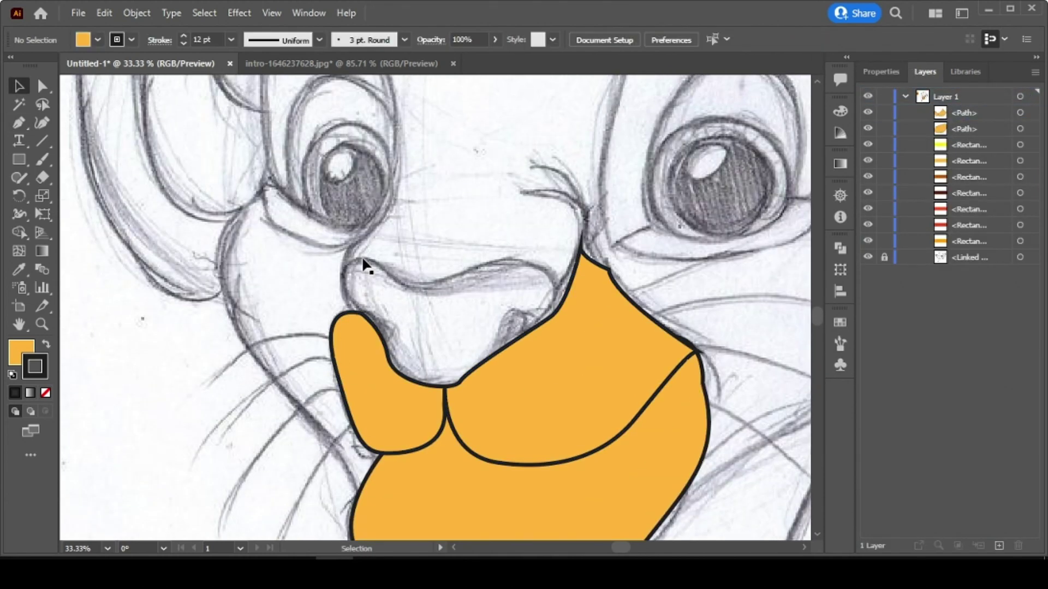
Start the head outline at the chin's left side, tracing up the cheek and beside the smaller eye to the forehead.
{"action": "left_click", "coordinate": [19, 269]}
{"action": "left_click", "coordinate": [42, 325]}
{"action": "left_click", "coordinate": [264, 352], "text": "alt"}
{"action": "left_click_drag", "start_coordinate": [556, 254], "coordinate": [388, 356]}
{"action": "left_click", "coordinate": [424, 277], "text": "alt"}
{"action": "scroll", "coordinate": [424, 276], "scroll_direction": "down", "scroll_amount": 2}
{"action": "left_click", "coordinate": [18, 123]}
{"action": "left_click", "coordinate": [376, 432]}
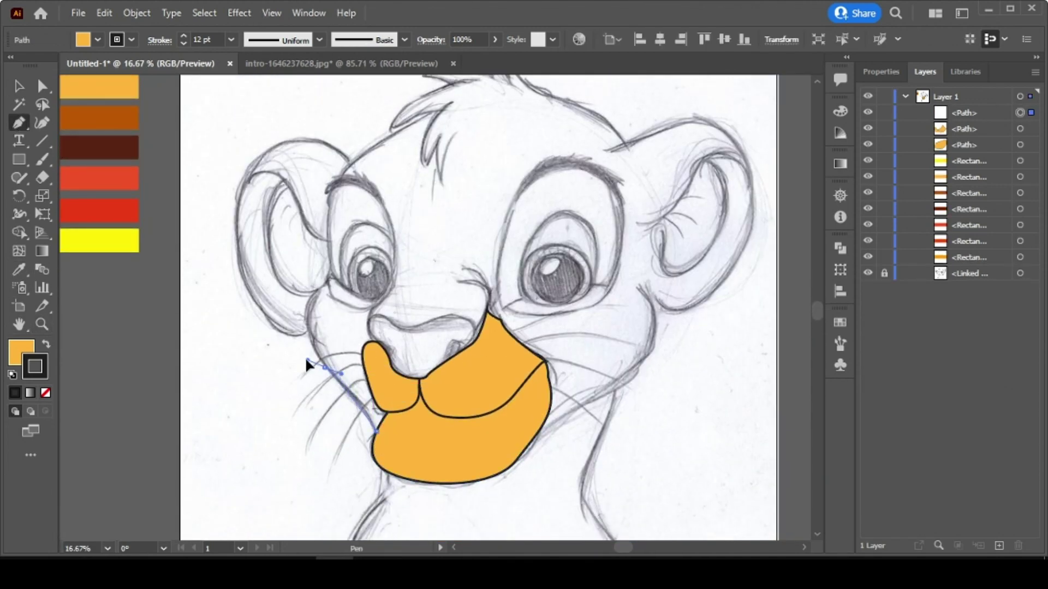
{"action": "left_click_drag", "start_coordinate": [325, 366], "coordinate": [309, 358]}
{"action": "left_click_drag", "start_coordinate": [329, 246], "coordinate": [323, 209]}
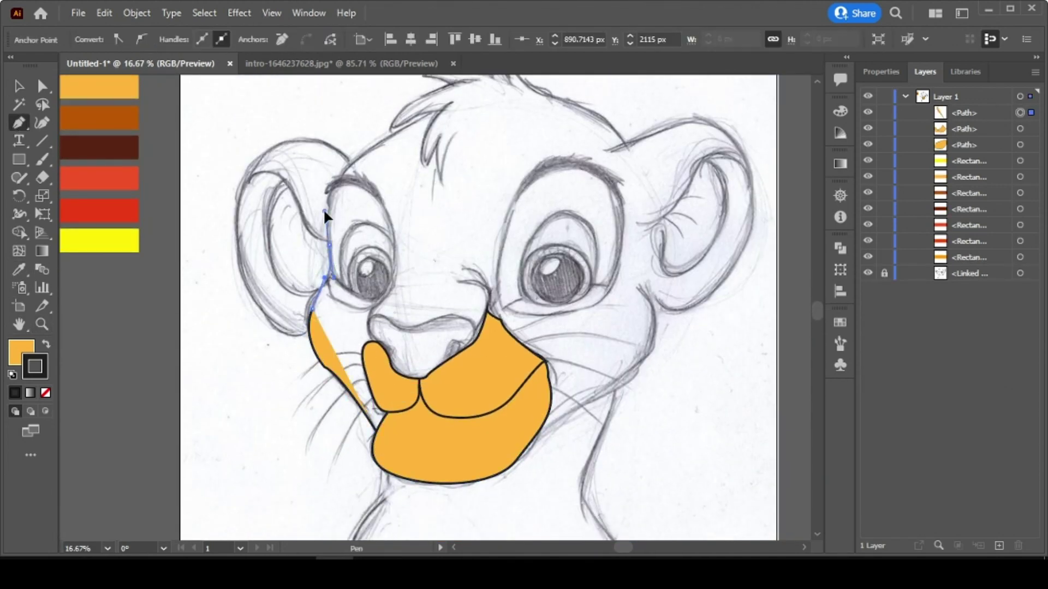
{"action": "left_click", "coordinate": [373, 143]}
Continue the head outline over the top of the head and around the outer edge of the right ear.
{"action": "scroll", "coordinate": [382, 153], "scroll_direction": "up", "scroll_amount": 2}
{"action": "left_click_drag", "start_coordinate": [432, 148], "coordinate": [773, 308]}
{"action": "left_click_drag", "start_coordinate": [670, 346], "coordinate": [653, 339]}
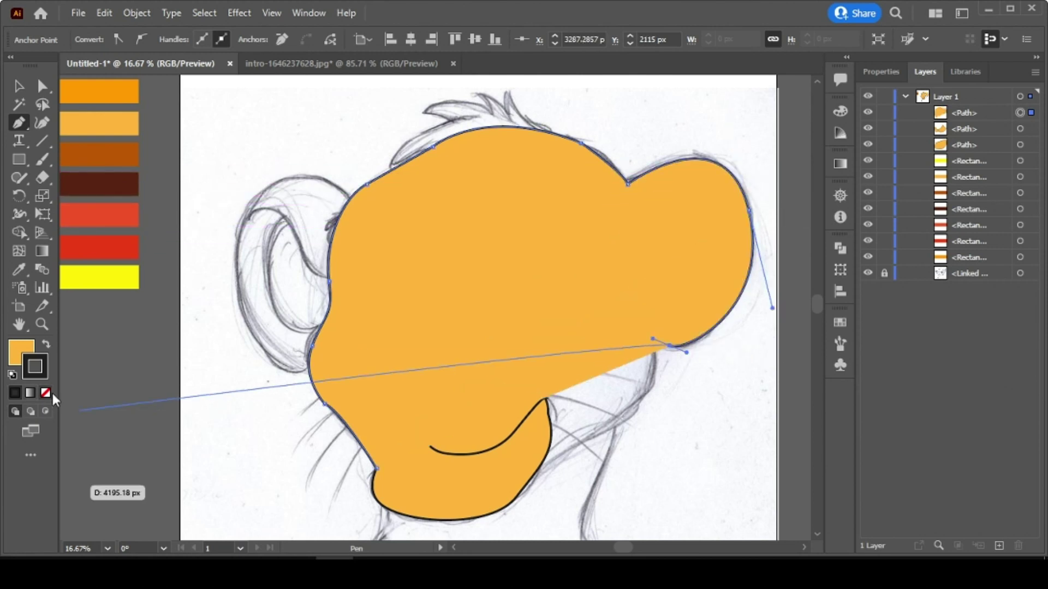
Remove the head path's fill and trace the right cheek down to the chin to close the outline.
{"action": "left_click", "coordinate": [21, 351]}
{"action": "left_click", "coordinate": [46, 393]}
{"action": "left_click", "coordinate": [648, 329]}
{"action": "left_click_drag", "start_coordinate": [612, 428], "coordinate": [549, 465]}
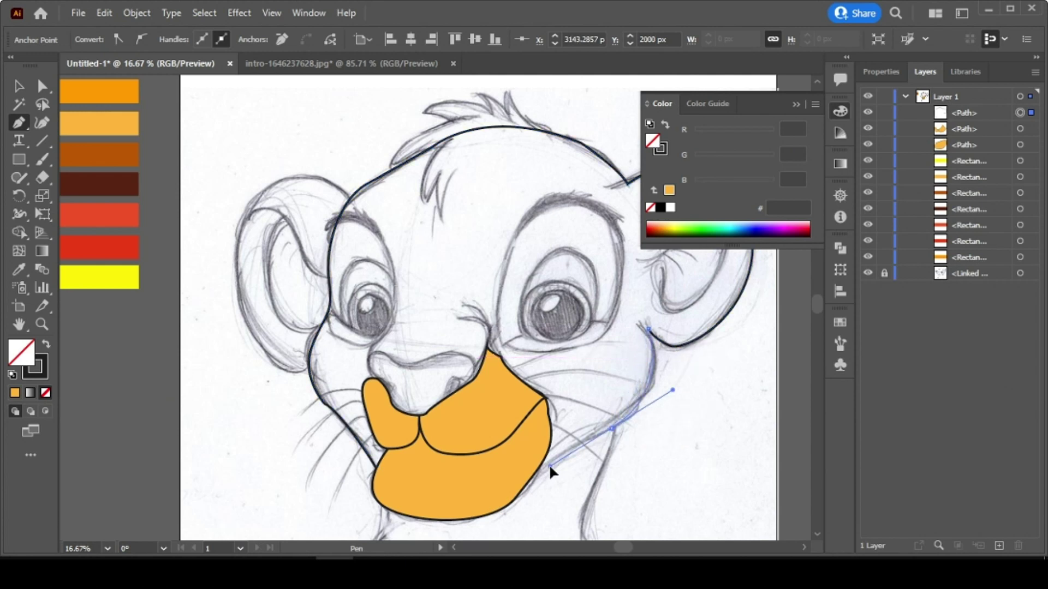
{"action": "left_click", "coordinate": [519, 477]}
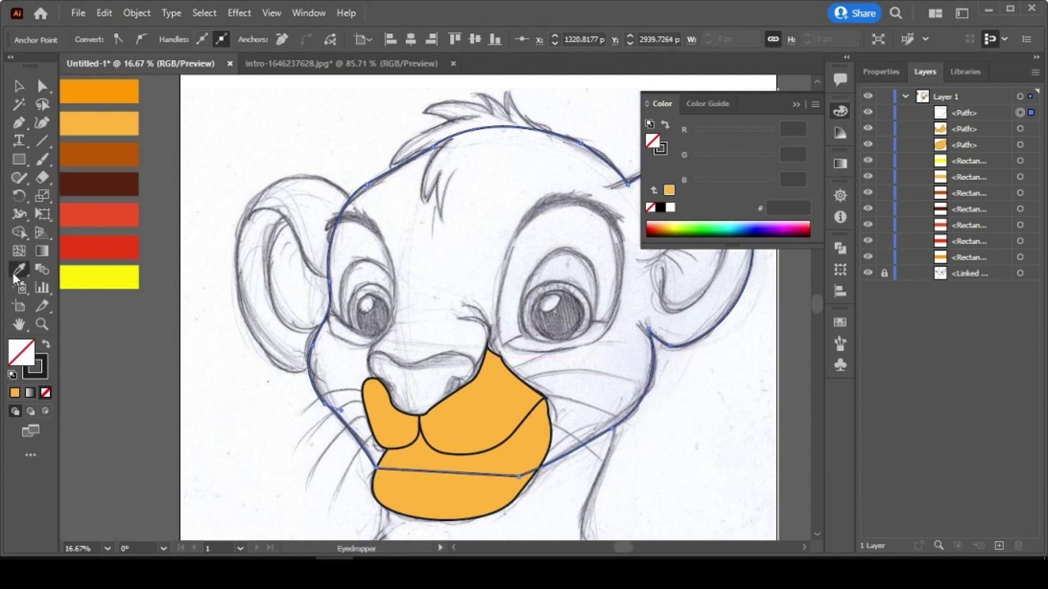
Fill the head shape with the darker orange ff9a00 from the first palette swatch, without a stroke, and deselect it.
{"action": "scroll", "coordinate": [173, 222], "scroll_direction": "up", "scroll_amount": 1}
{"action": "left_click", "coordinate": [104, 129]}
{"action": "left_click", "coordinate": [19, 86]}
{"action": "left_click", "coordinate": [246, 131]}
Move the head path beneath the muzzle and chin paths and hide it to reveal the sketch.
{"action": "left_click_drag", "start_coordinate": [955, 114], "coordinate": [956, 153]}
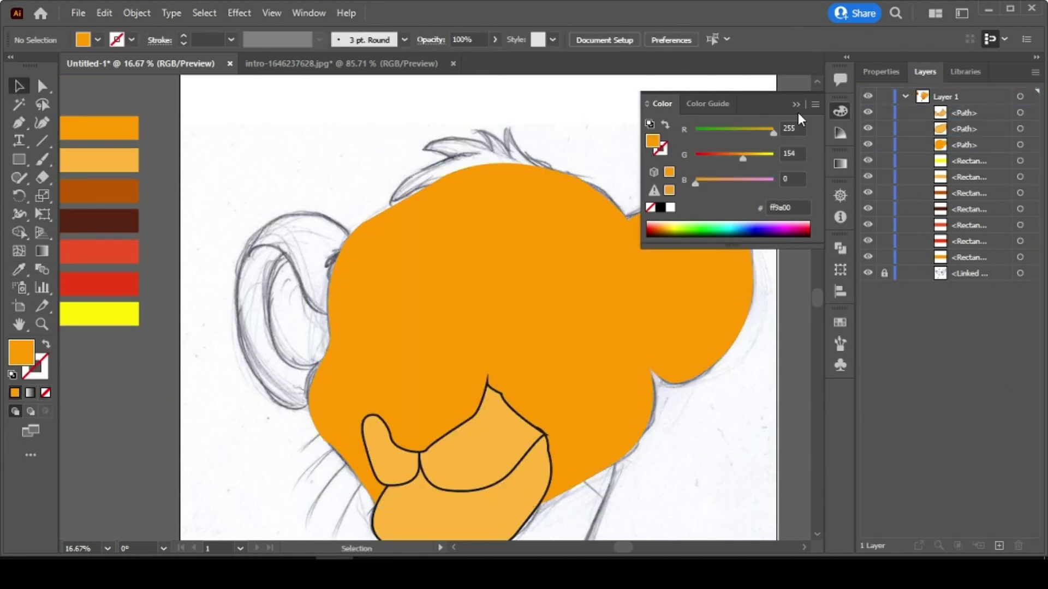
{"action": "left_click", "coordinate": [796, 105]}
{"action": "left_click", "coordinate": [868, 146]}
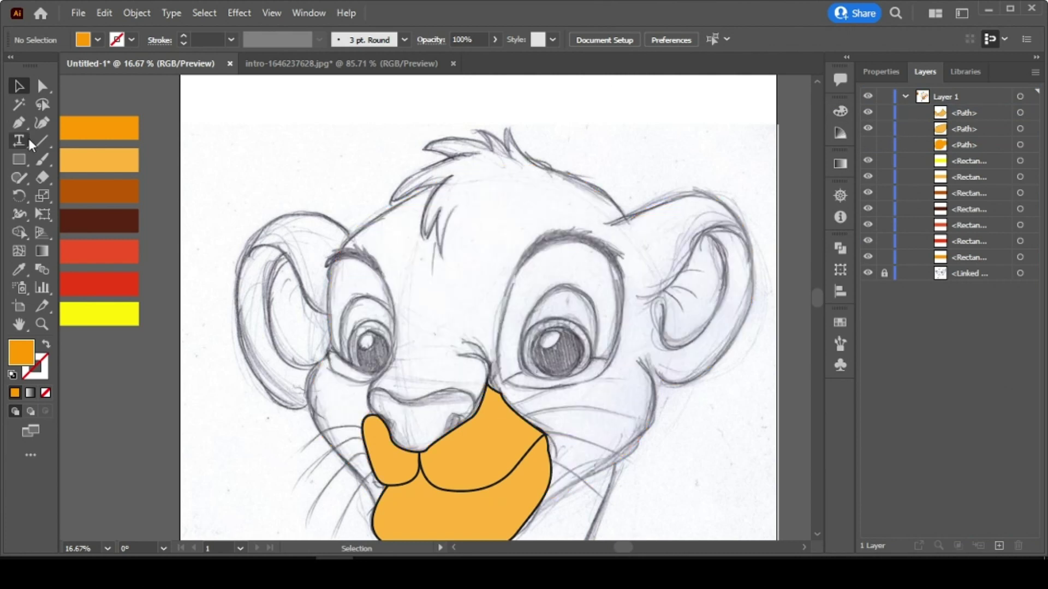
Trace the upper rim and inner fold of the left ear as a closed shape without fill or stroke.
{"action": "left_click", "coordinate": [19, 124]}
{"action": "left_click", "coordinate": [347, 233]}
{"action": "left_click_drag", "start_coordinate": [244, 253], "coordinate": [214, 326]}
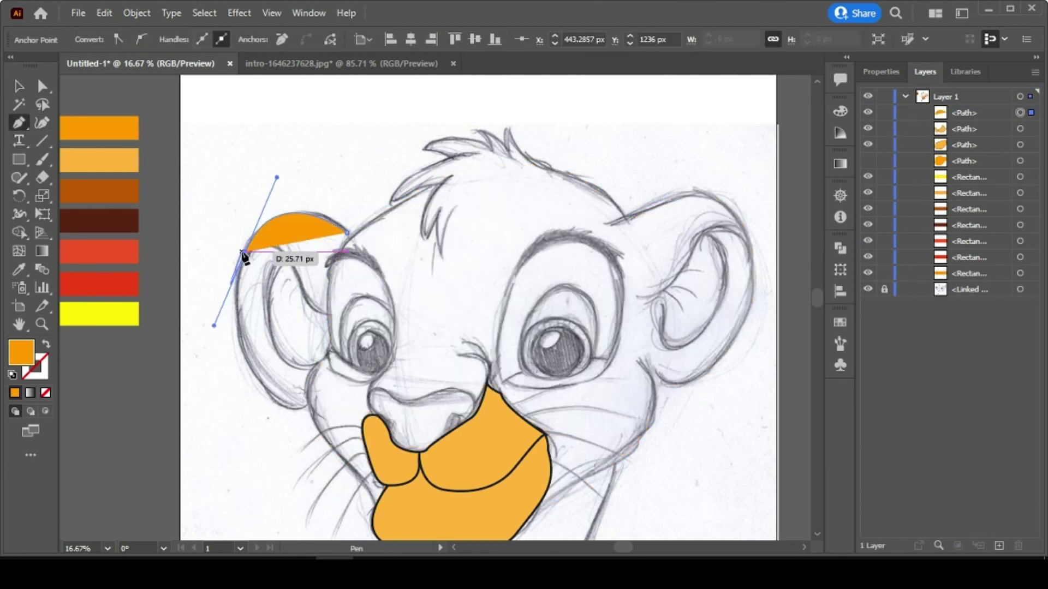
{"action": "key", "text": "slash"}
{"action": "left_click_drag", "start_coordinate": [299, 284], "coordinate": [316, 346]}
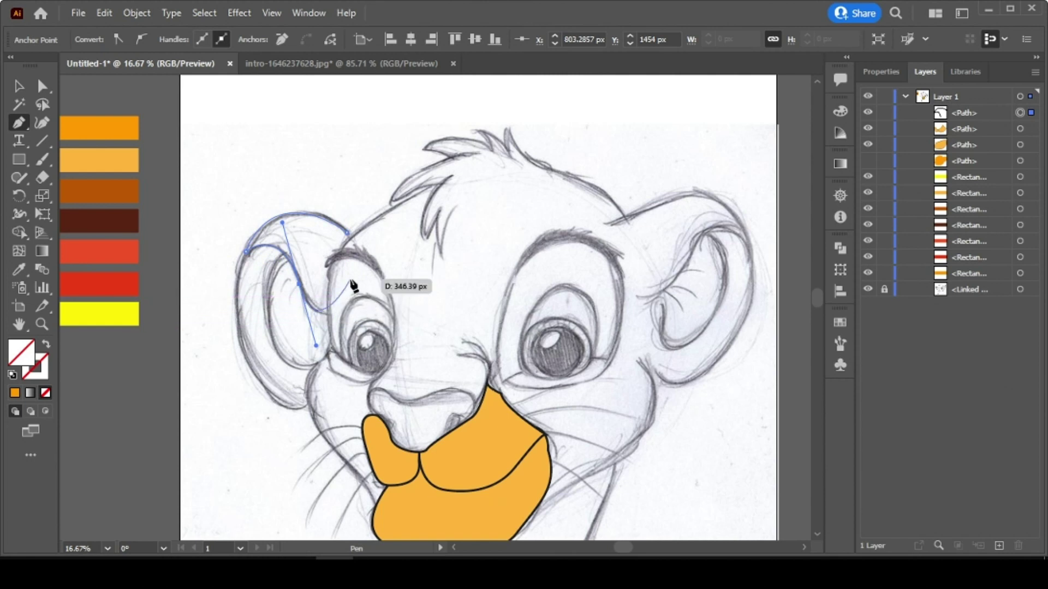
{"action": "left_click", "coordinate": [347, 234]}
{"action": "left_click", "coordinate": [19, 87]}
{"action": "left_click", "coordinate": [178, 250]}
Trace the inner hollow of the left ear from its base around its left edge and back beside the eye.
{"action": "scroll", "coordinate": [178, 251], "scroll_direction": "down", "scroll_amount": 1}
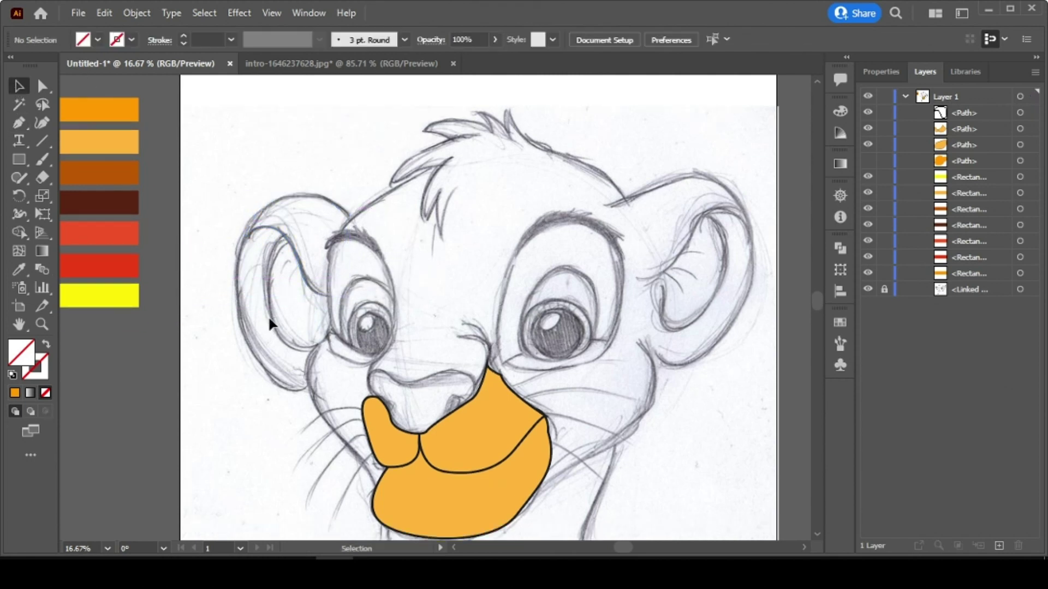
{"action": "left_click", "coordinate": [18, 123]}
{"action": "left_click", "coordinate": [330, 332]}
{"action": "left_click_drag", "start_coordinate": [269, 312], "coordinate": [247, 239]}
{"action": "left_click", "coordinate": [295, 235]}
{"action": "left_click_drag", "start_coordinate": [335, 292], "coordinate": [338, 316]}
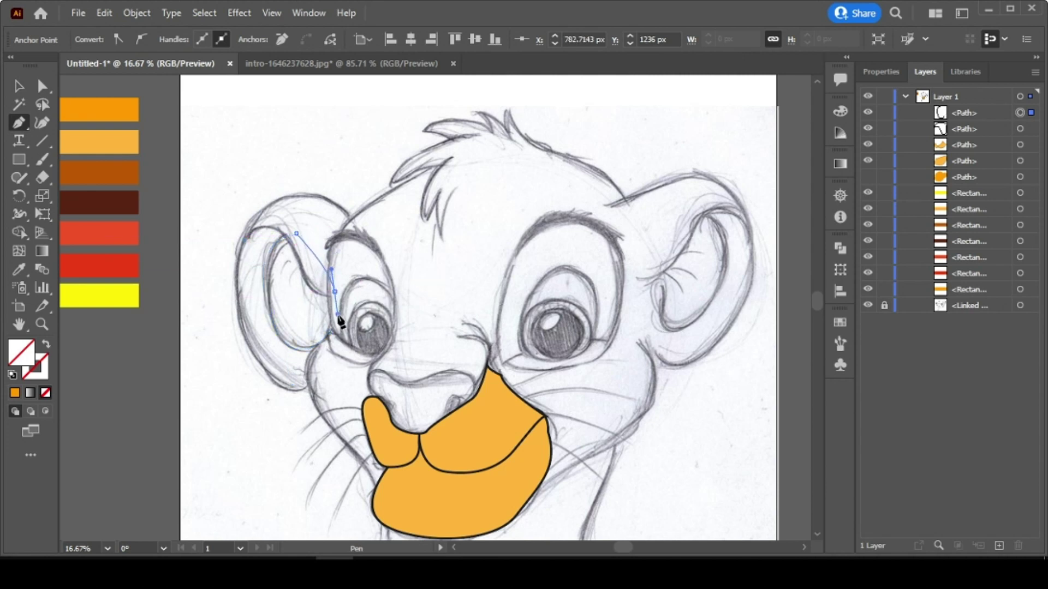
Draw a closed shape for the left ear's outer rim, between its outer edge and the inner hollow, and deselect it.
{"action": "left_click", "coordinate": [307, 386]}
{"action": "left_click_drag", "start_coordinate": [234, 302], "coordinate": [197, 187]}
{"action": "left_click", "coordinate": [234, 298]}
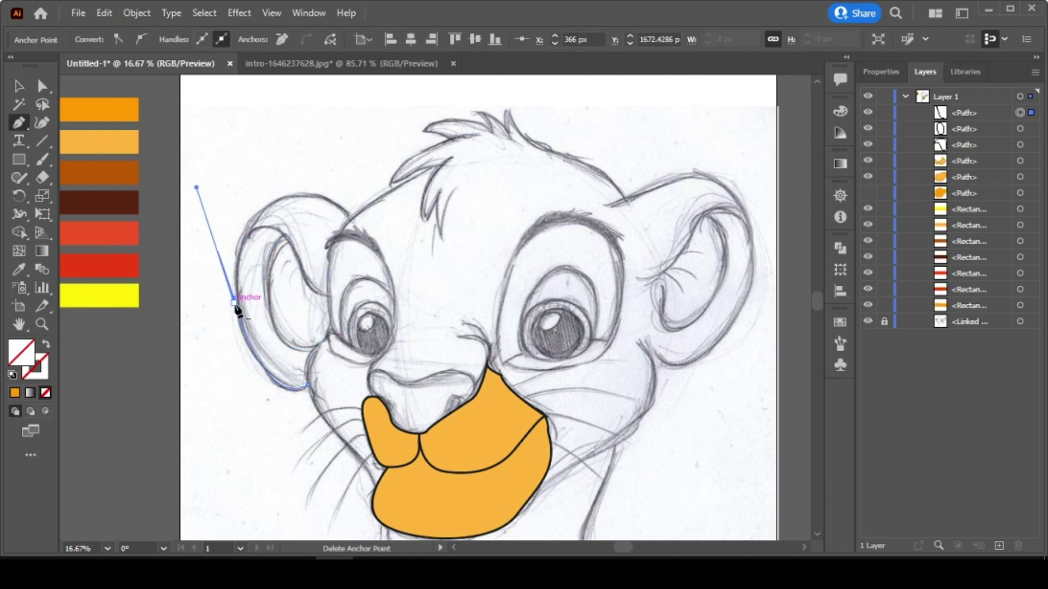
{"action": "mouse_move", "coordinate": [250, 223]}
{"action": "left_mouse_down"}
{"action": "mouse_move", "coordinate": [262, 233]}
{"action": "mouse_move", "coordinate": [255, 228]}
{"action": "left_mouse_up"}
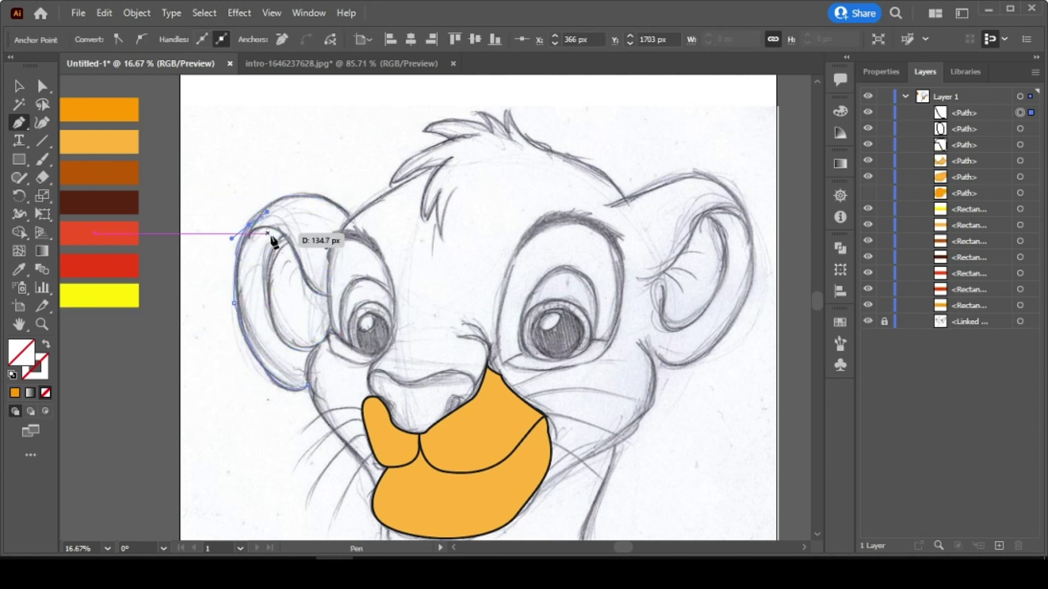
{"action": "left_click", "coordinate": [284, 237]}
{"action": "left_click_drag", "start_coordinate": [269, 313], "coordinate": [328, 345]}
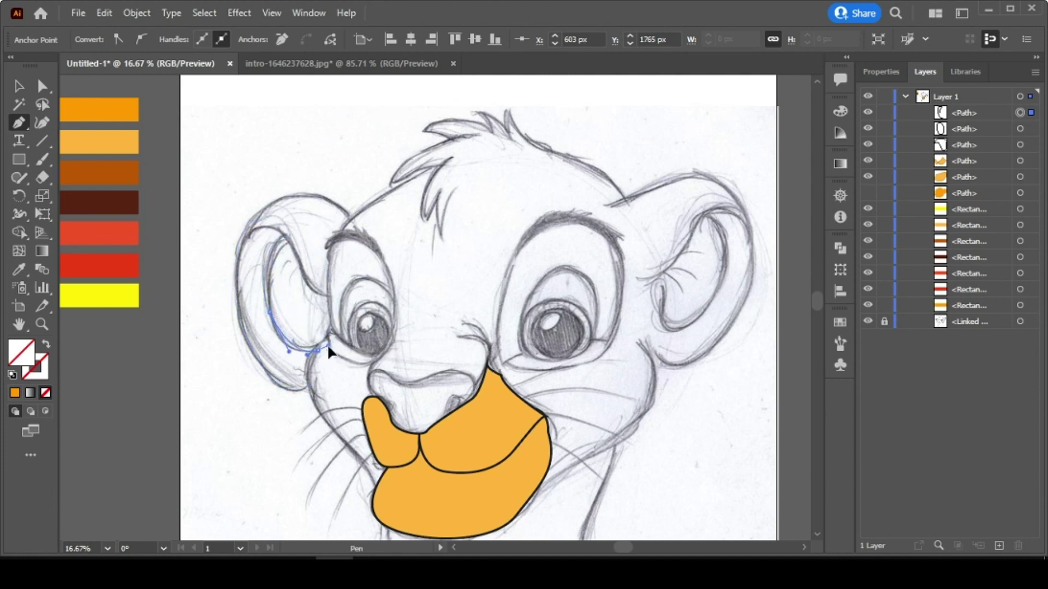
{"action": "left_click", "coordinate": [306, 387]}
{"action": "key", "text": "ctrl+shift+a"}
{"action": "key", "text": "v"}
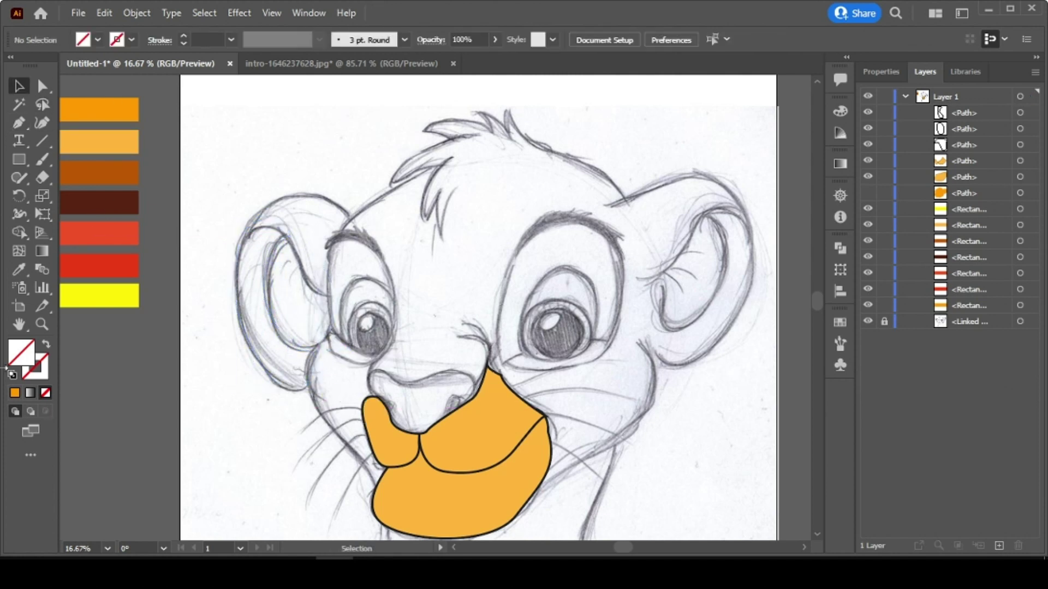
Trace the inner hollow of the right ear from its lower inner curl up to the fold at the tip.
{"action": "left_click_drag", "start_coordinate": [674, 326], "coordinate": [453, 337]}
{"action": "left_click", "coordinate": [434, 289]}
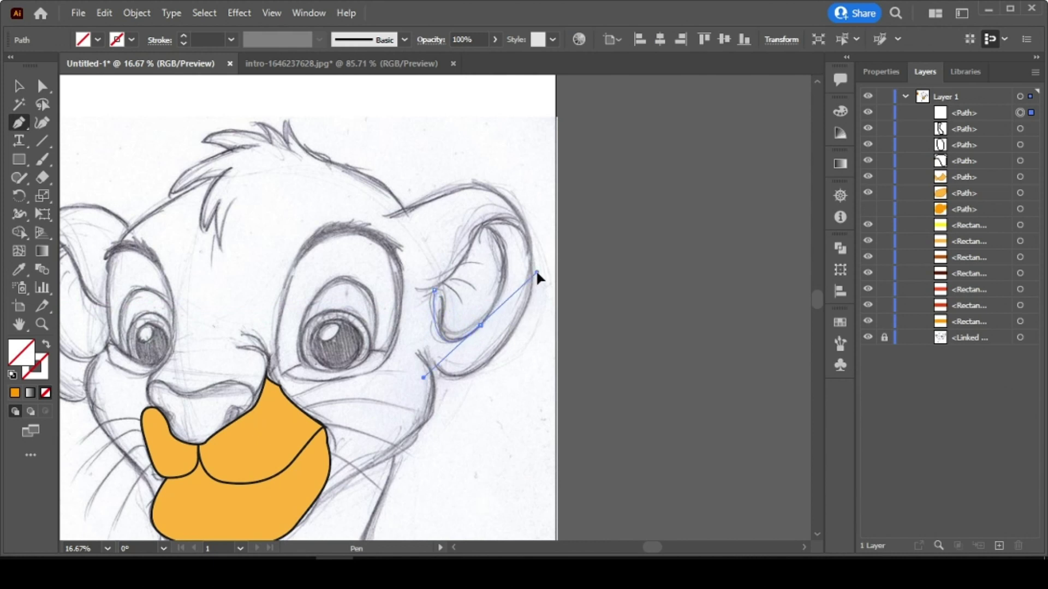
{"action": "left_click", "coordinate": [485, 222]}
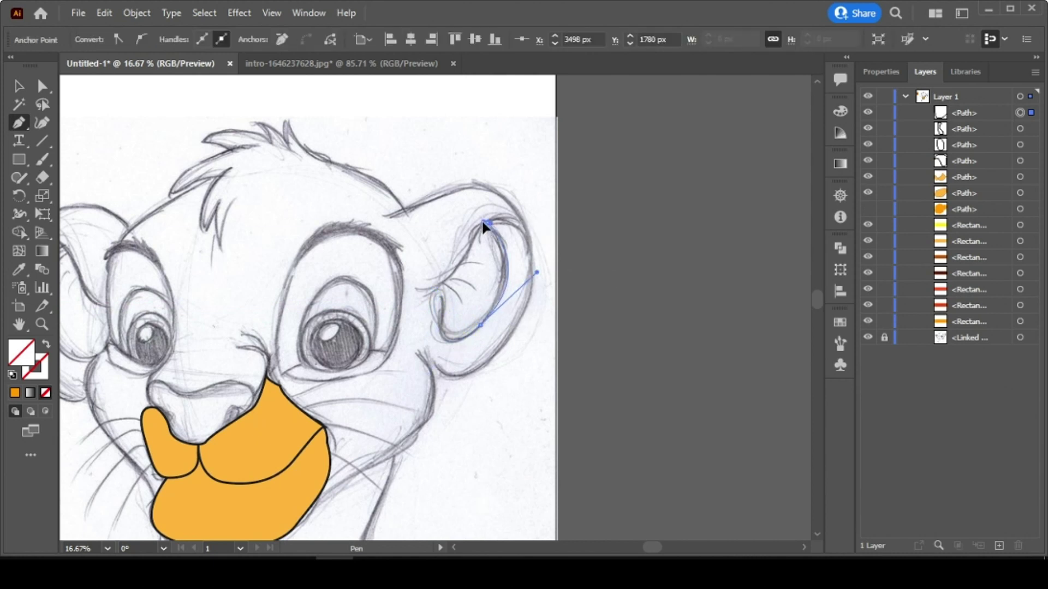
Trace the lower outer edge of the right ear from its base beside the cheek up to the ear's outer side.
{"action": "left_click", "coordinate": [424, 355]}
{"action": "left_click_drag", "start_coordinate": [509, 335], "coordinate": [503, 185]}
{"action": "key", "text": "ctrl+z"}
{"action": "left_click_drag", "start_coordinate": [522, 311], "coordinate": [582, 196]}
{"action": "left_click_drag", "start_coordinate": [428, 201], "coordinate": [370, 231]}
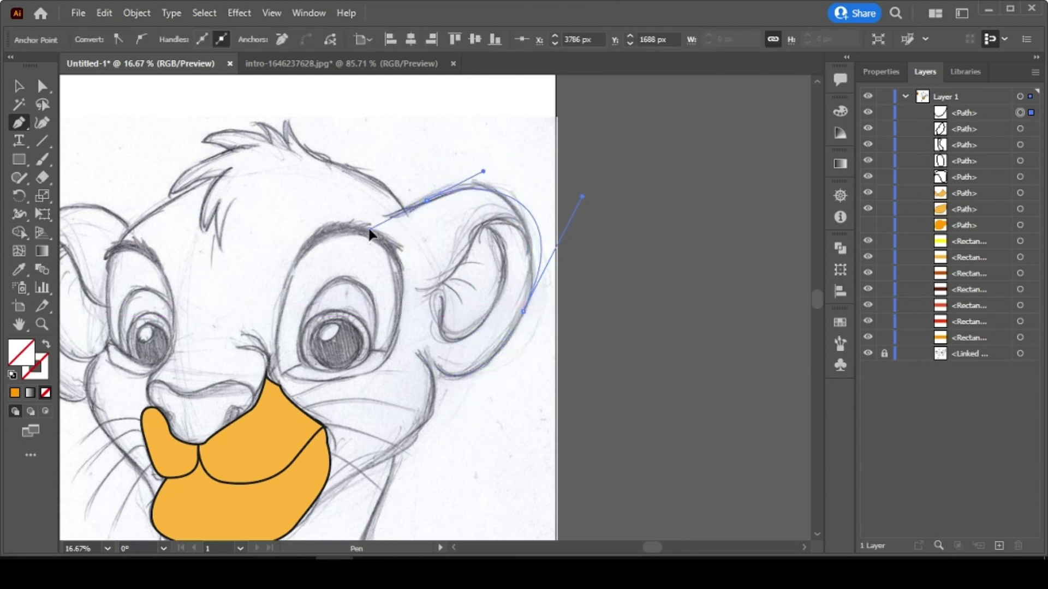
{"action": "key", "text": "ctrl+z"}
{"action": "left_click", "coordinate": [523, 311]}
{"action": "left_click_drag", "start_coordinate": [467, 188], "coordinate": [371, 186]}
{"action": "left_click", "coordinate": [466, 188]}
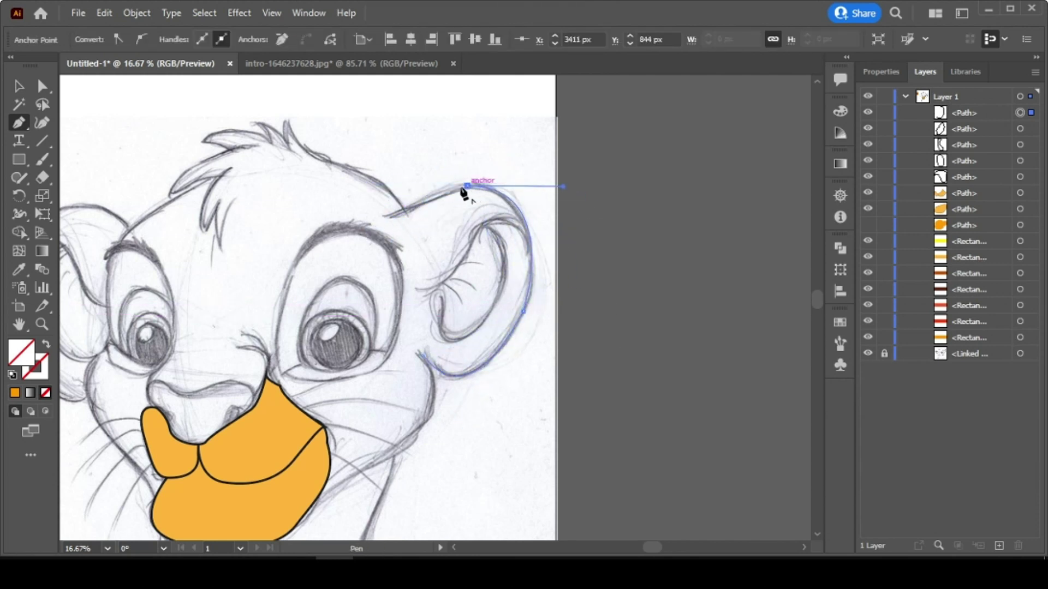
{"action": "left_click", "coordinate": [392, 216]}
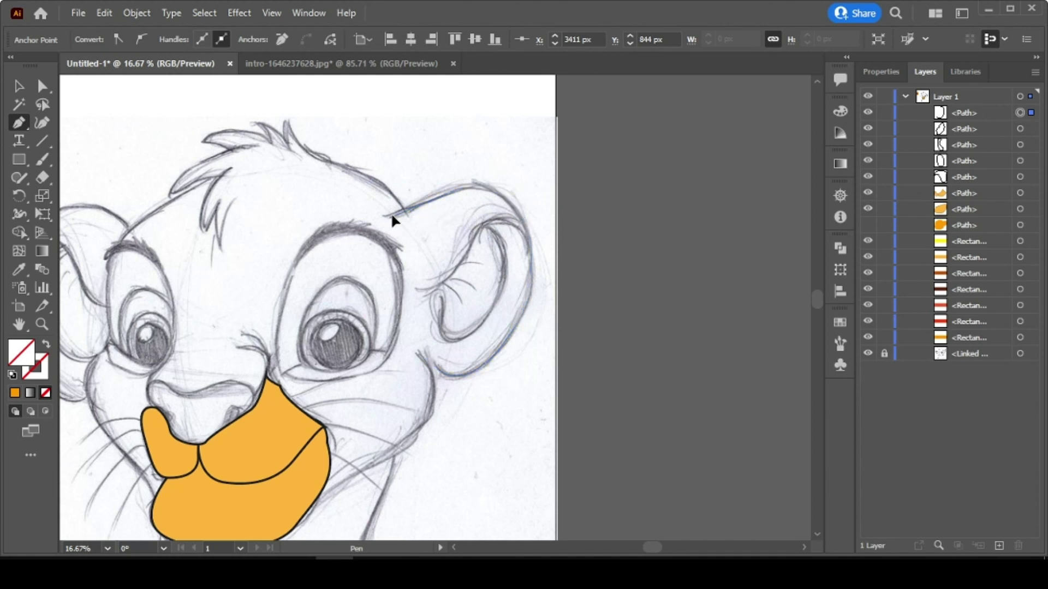
{"action": "left_click", "coordinate": [415, 361], "text": "ctrl"}
{"action": "left_click_drag", "start_coordinate": [419, 286], "coordinate": [481, 227]}
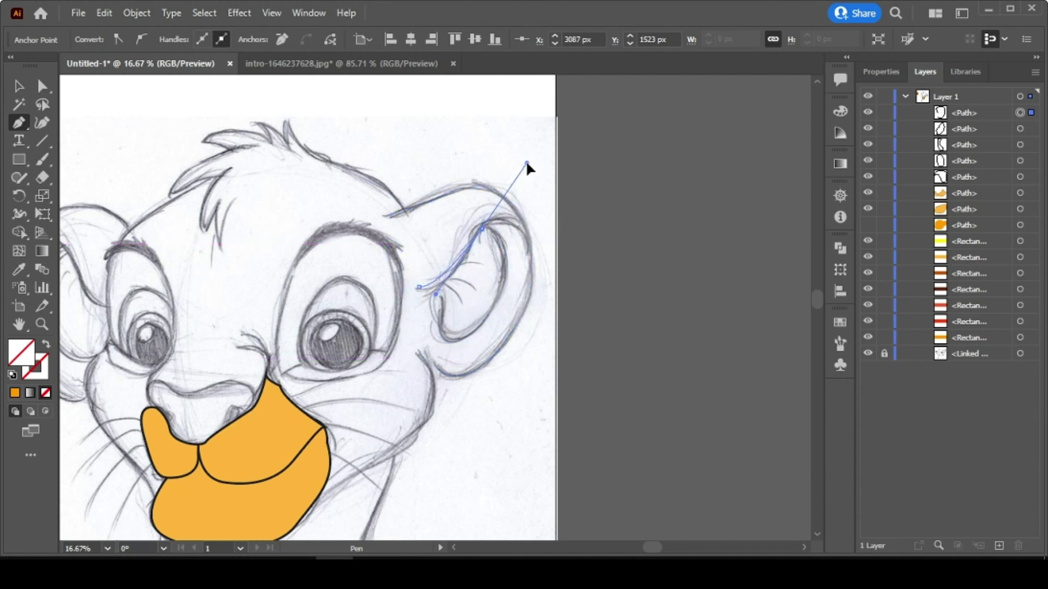
{"action": "key", "text": "ctrl+z"}
{"action": "key", "text": "ctrl+z"}
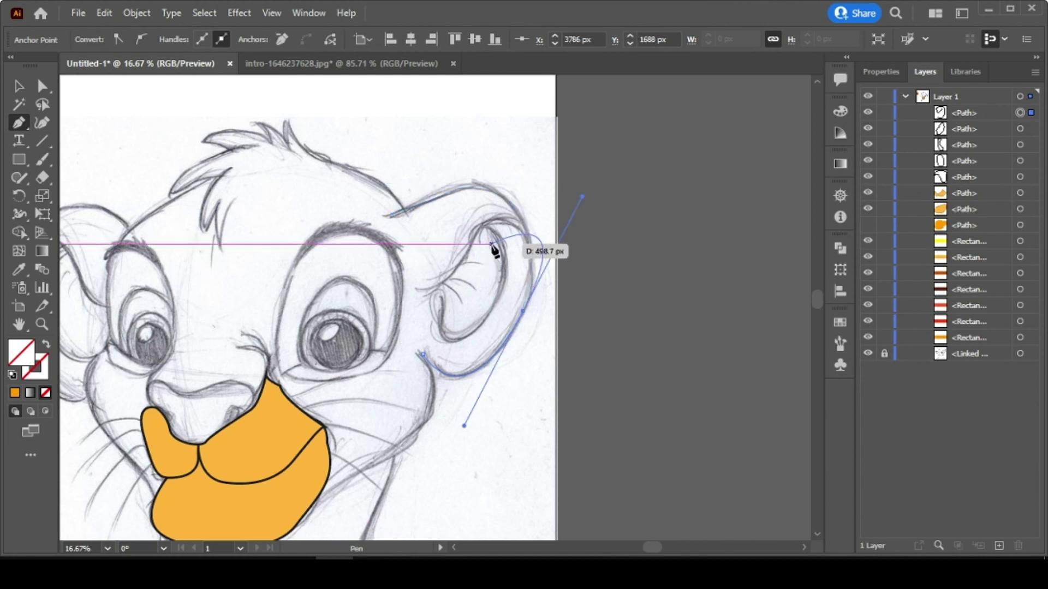
Complete the right ear's rim as a closed shape around the tip fold and back along the inner hollow to the base, and deselect it.
{"action": "left_click_drag", "start_coordinate": [508, 222], "coordinate": [471, 204]}
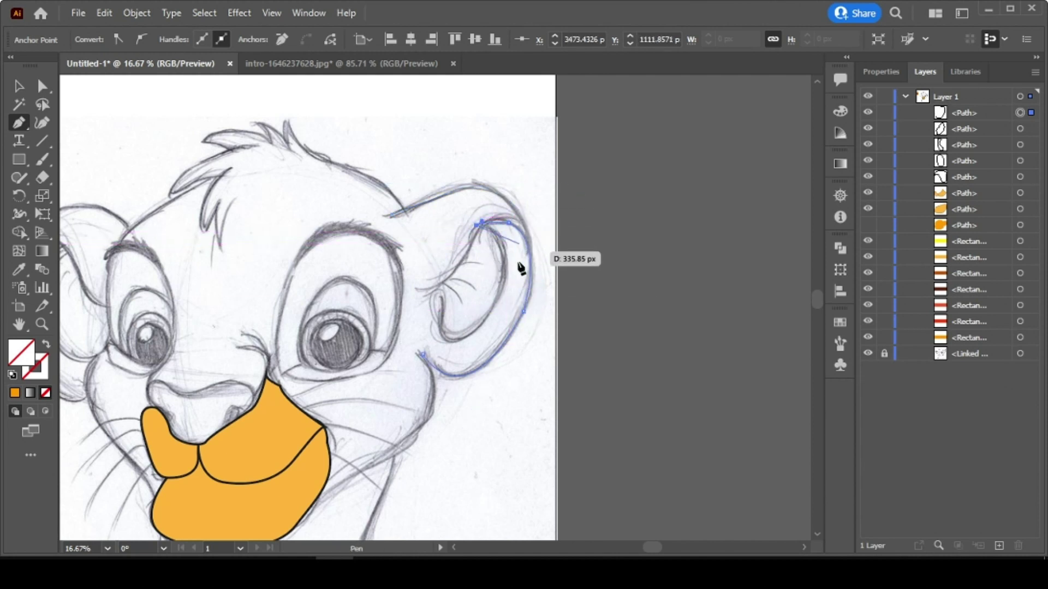
{"action": "left_click_drag", "start_coordinate": [498, 299], "coordinate": [410, 327]}
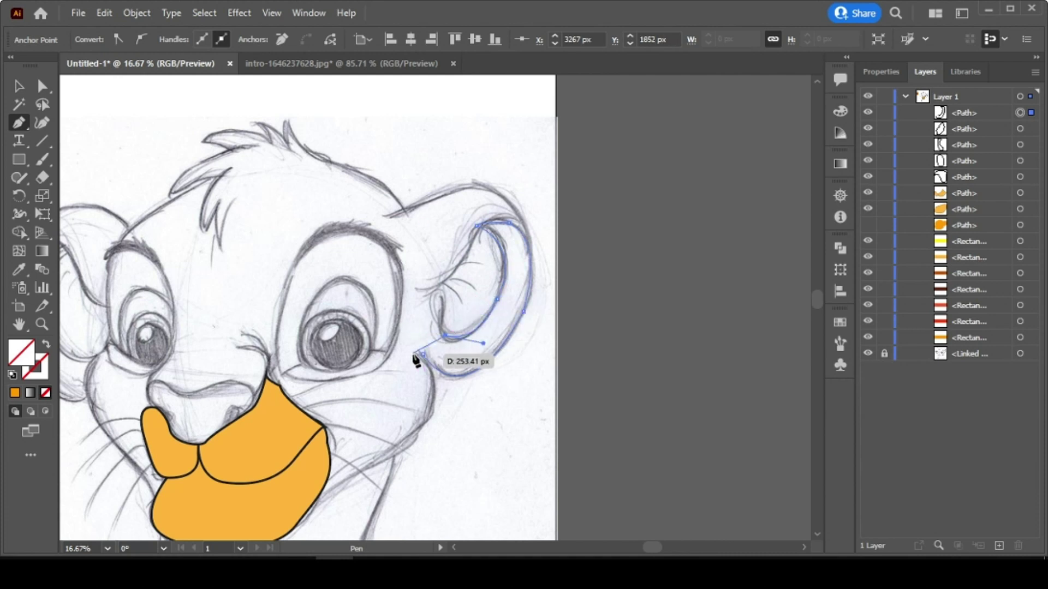
{"action": "left_click", "coordinate": [423, 355]}
{"action": "left_click", "coordinate": [19, 87]}
{"action": "left_click", "coordinate": [369, 262]}
Trace the pointed hair tufts along the crown of the head, from the right side across to the forelock.
{"action": "scroll", "coordinate": [369, 262], "scroll_direction": "up", "scroll_amount": 4}
{"action": "scroll", "coordinate": [376, 247], "scroll_direction": "left", "scroll_amount": 5}
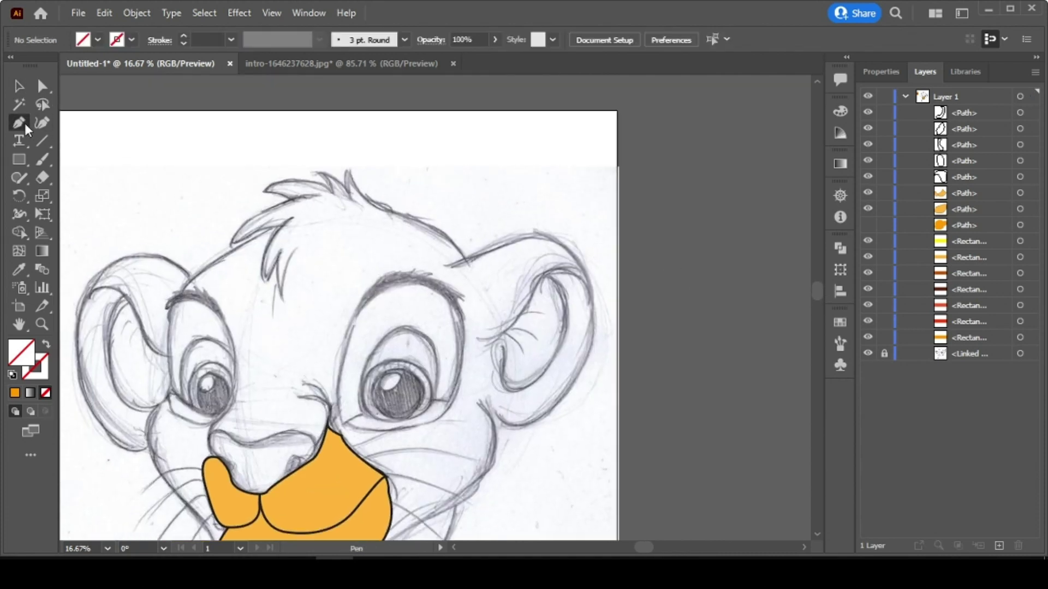
{"action": "left_click_drag", "start_coordinate": [386, 213], "coordinate": [364, 182]}
{"action": "left_click", "coordinate": [348, 191]}
{"action": "left_click_drag", "start_coordinate": [338, 137], "coordinate": [337, 200]}
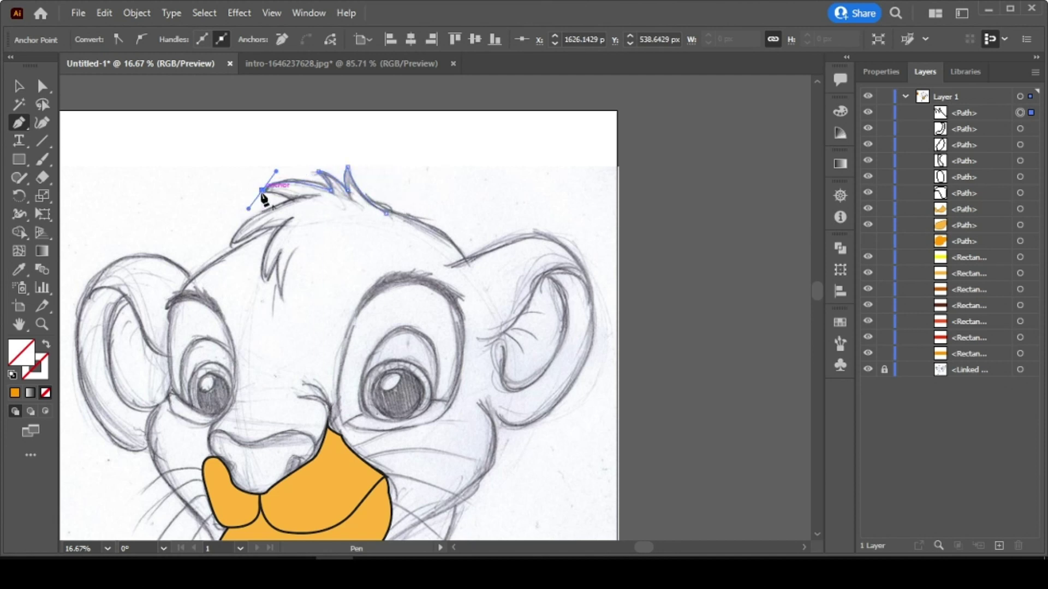
{"action": "left_click", "coordinate": [279, 226]}
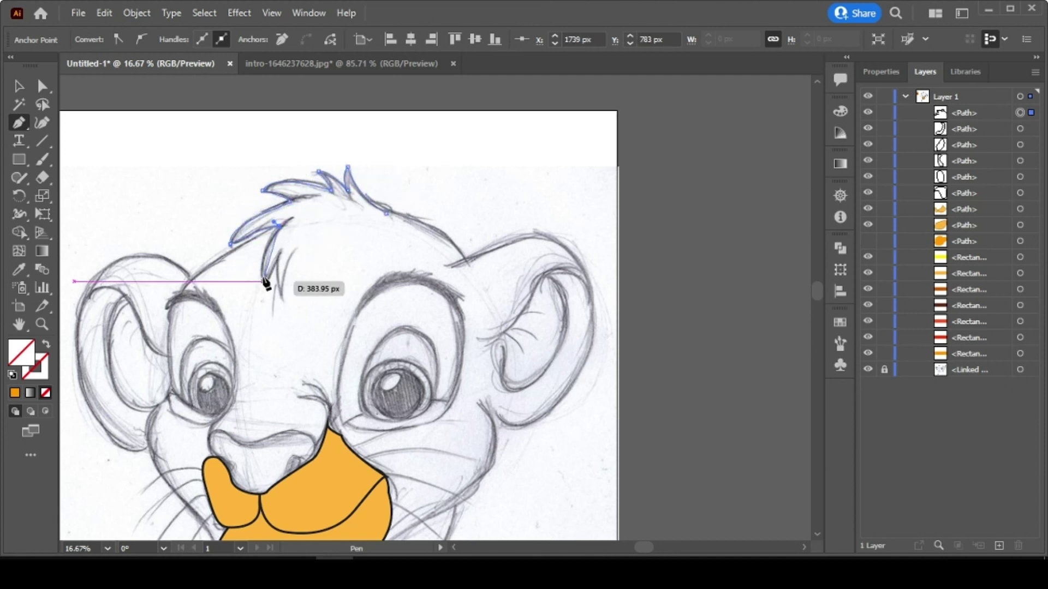
Continue the hair path around the pointed forelock strands hanging over the forehead.
{"action": "left_click_drag", "start_coordinate": [264, 277], "coordinate": [288, 296]}
{"action": "left_click", "coordinate": [265, 277]}
{"action": "left_click", "coordinate": [281, 254]}
{"action": "left_click", "coordinate": [282, 294]}
{"action": "left_click_drag", "start_coordinate": [295, 247], "coordinate": [302, 247]}
Place a single Paintbrush dab on the artboard beside the left ear.
{"action": "scroll", "coordinate": [315, 317], "scroll_direction": "down", "scroll_amount": 7}
{"action": "scroll", "coordinate": [315, 317], "scroll_direction": "left", "scroll_amount": 4}
{"action": "key", "text": "v"}
{"action": "key", "text": "b"}
{"action": "left_click", "coordinate": [118, 221]}
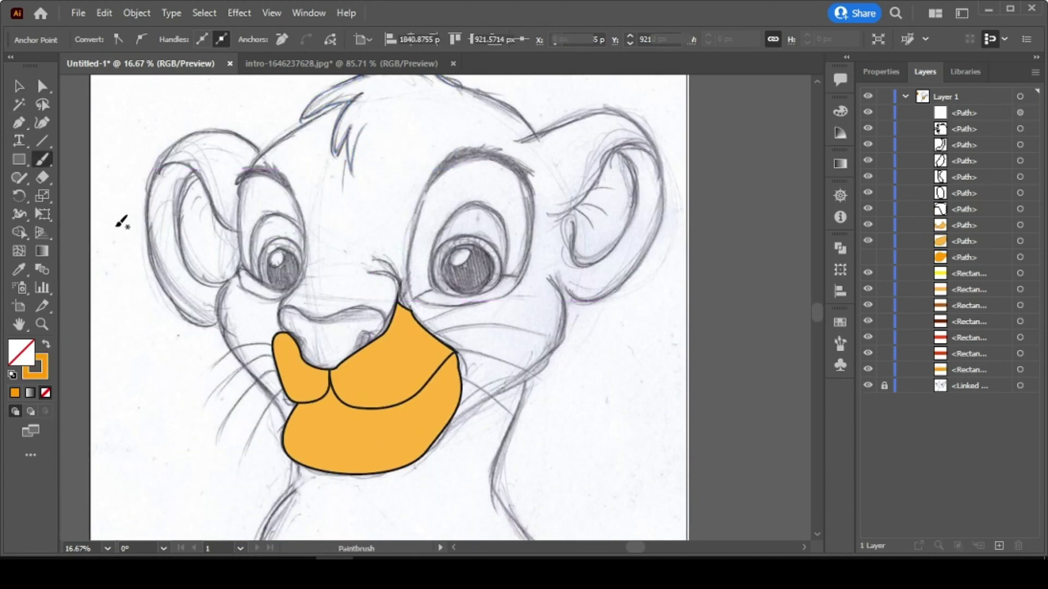
Trace the right eyebrow with the Pen tool as a closed shape along its upper and lower edges.
{"action": "scroll", "coordinate": [115, 216], "scroll_direction": "up", "scroll_amount": 1}
{"action": "left_click", "coordinate": [16, 93]}
{"action": "left_click", "coordinate": [424, 212]}
{"action": "left_click_drag", "start_coordinate": [497, 166], "coordinate": [536, 228]}
{"action": "left_click", "coordinate": [497, 166]}
{"action": "left_click", "coordinate": [534, 203]}
{"action": "left_click_drag", "start_coordinate": [470, 180], "coordinate": [440, 191]}
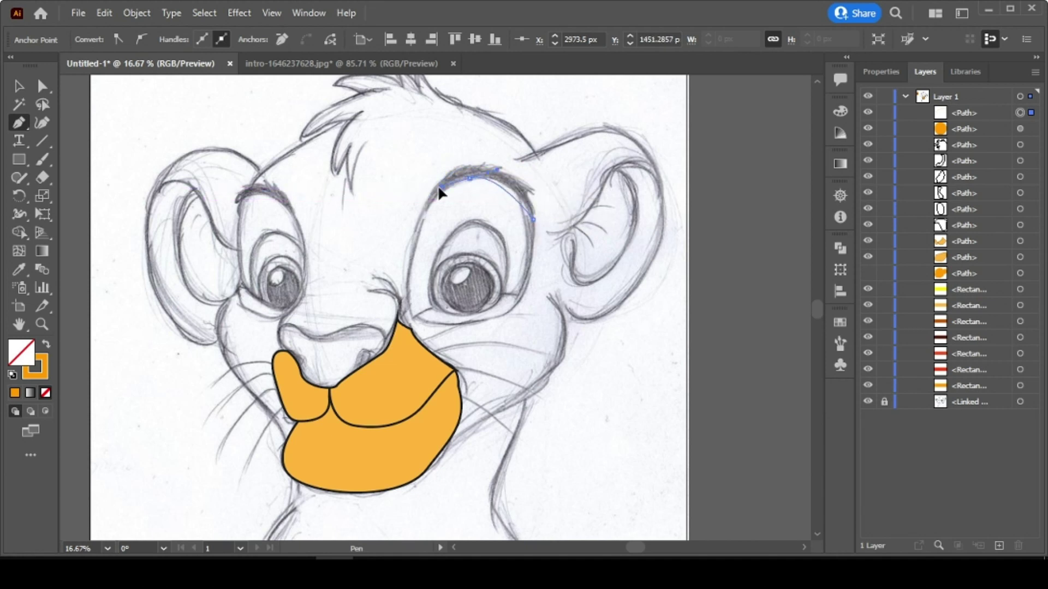
{"action": "left_click", "coordinate": [470, 180]}
{"action": "left_click", "coordinate": [424, 212]}
Trace the left eyebrow as a closed shape, returning to its inner end.
{"action": "left_click", "coordinate": [295, 211]}
{"action": "left_click_drag", "start_coordinate": [240, 192], "coordinate": [202, 218]}
{"action": "left_click", "coordinate": [239, 203]}
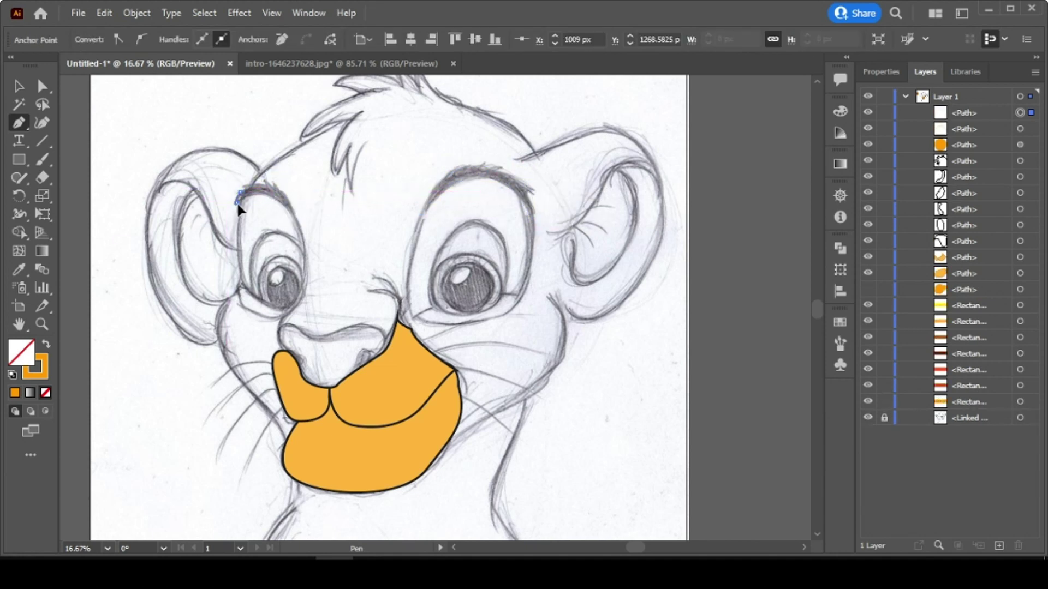
{"action": "left_click", "coordinate": [294, 211]}
Trace the left eye's dark pupil as a closed shape with the Pen tool.
{"action": "scroll", "coordinate": [294, 218], "scroll_direction": "down", "scroll_amount": 3}
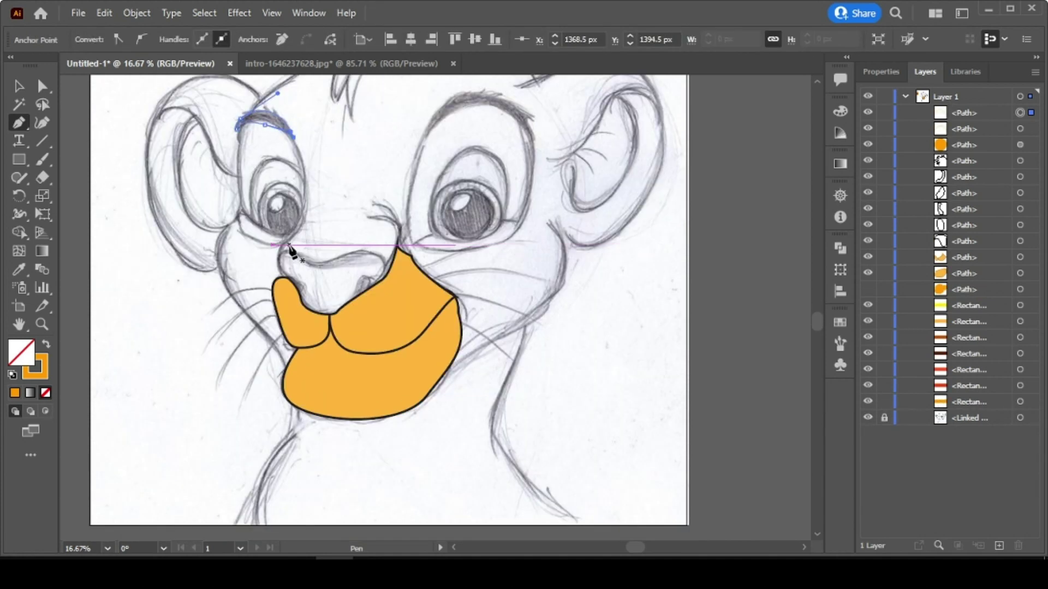
{"action": "right_click", "coordinate": [20, 161]}
{"action": "left_click", "coordinate": [42, 324]}
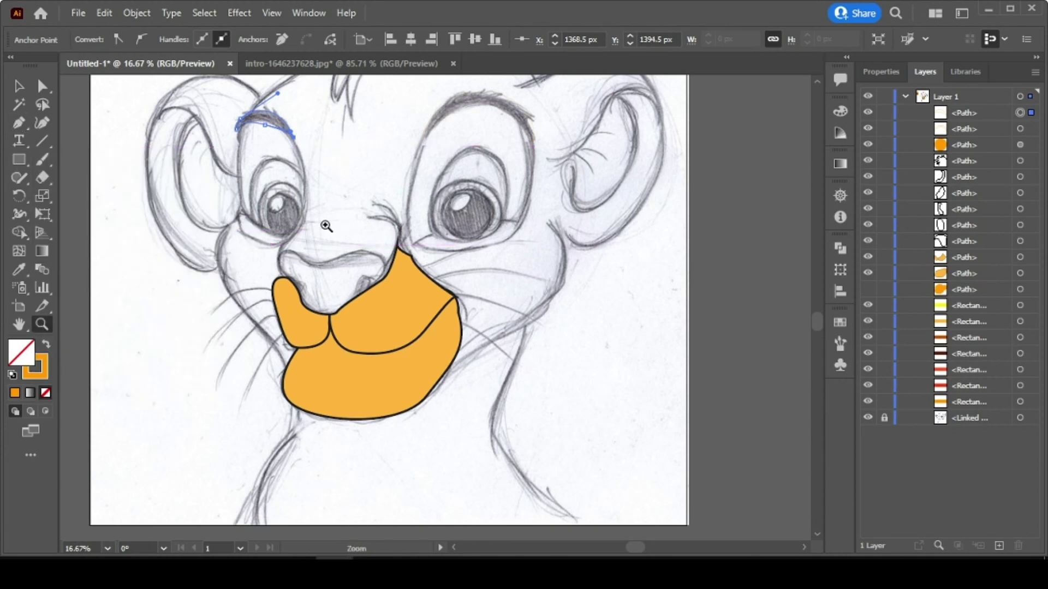
{"action": "left_click", "coordinate": [326, 226]}
{"action": "left_click", "coordinate": [19, 123]}
{"action": "left_click_drag", "start_coordinate": [376, 263], "coordinate": [416, 271]}
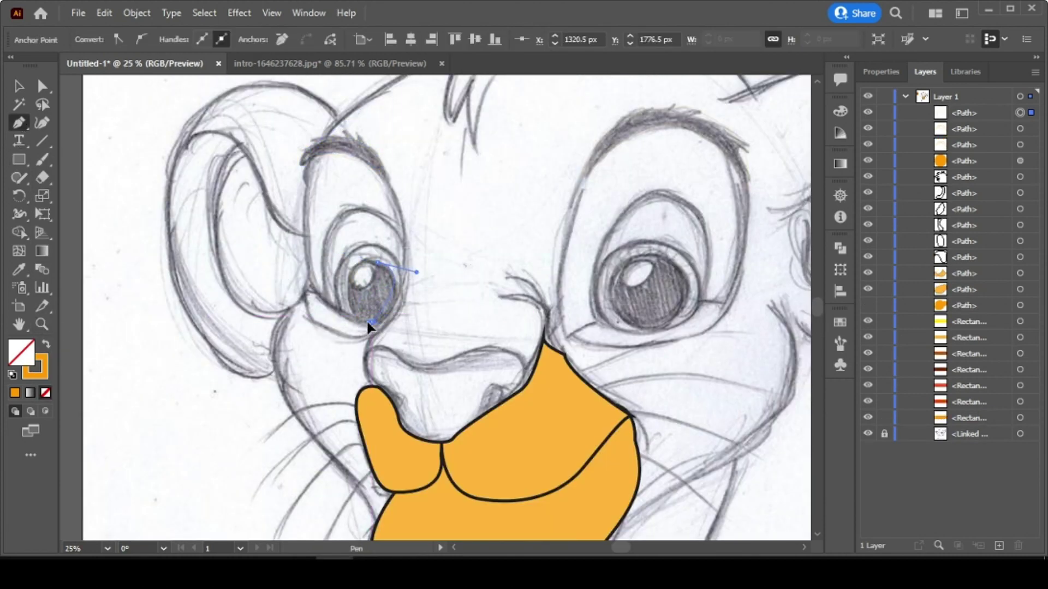
Draw an ellipse over the left pupil's highlight and place a second ellipse over the right pupil's highlight.
{"action": "key", "text": "l"}
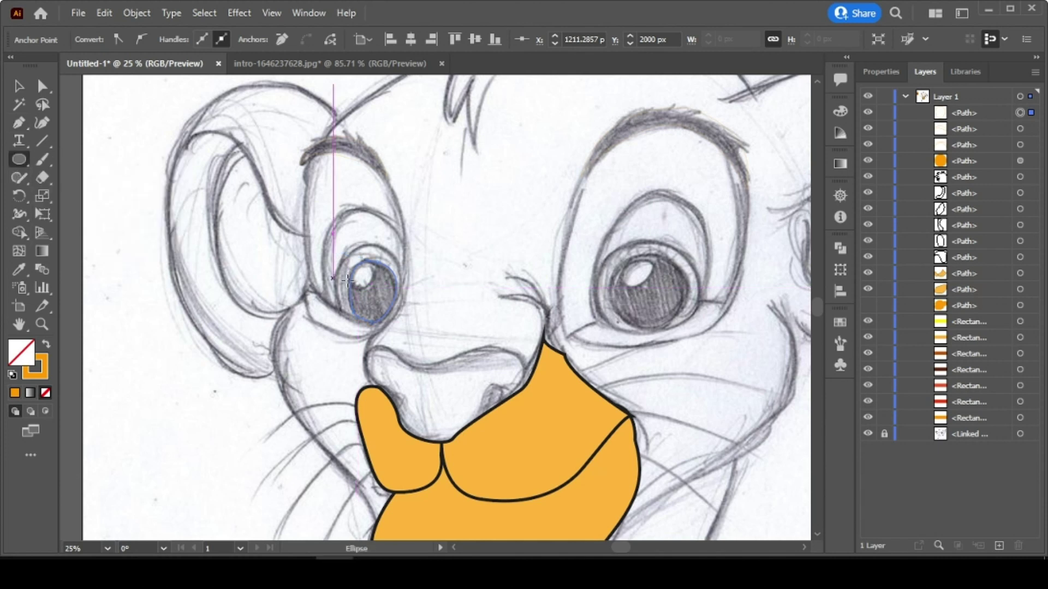
{"action": "left_click_drag", "start_coordinate": [352, 269], "coordinate": [370, 288]}
{"action": "key", "text": "a"}
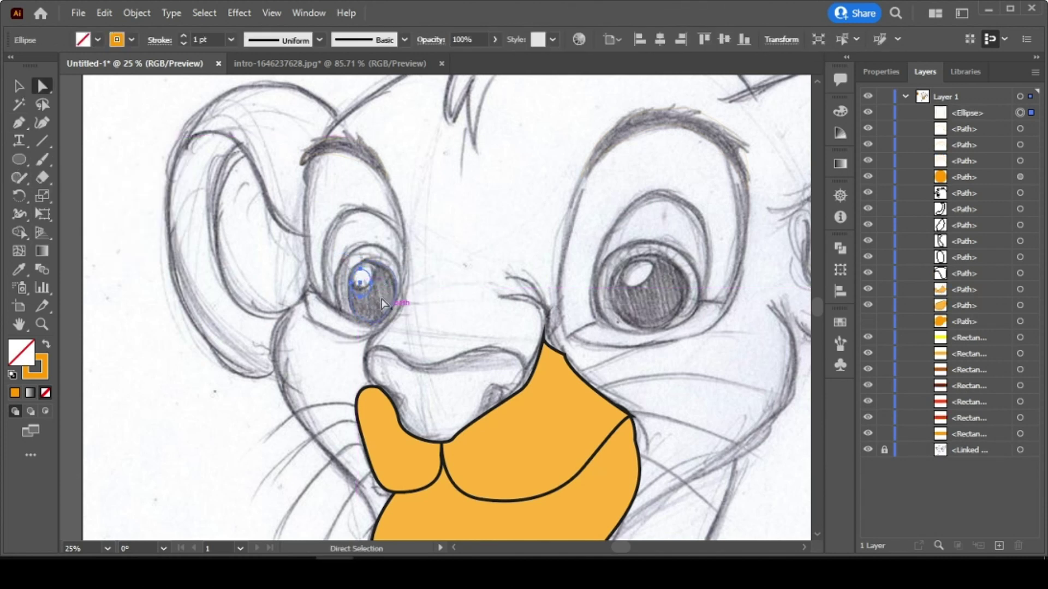
{"action": "key", "text": "v"}
{"action": "left_click_drag", "start_coordinate": [378, 295], "coordinate": [641, 292]}
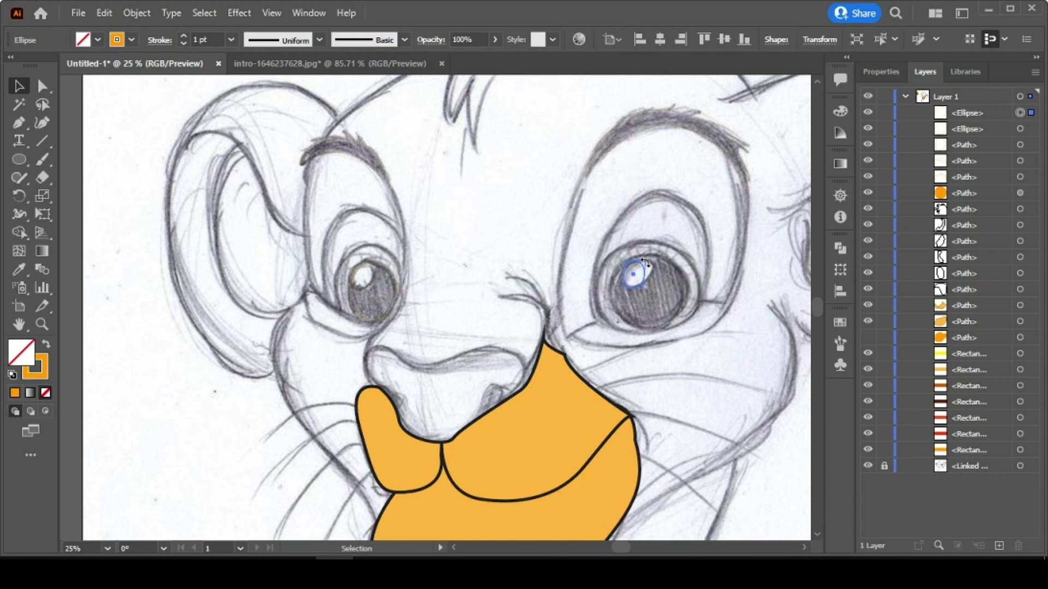
Trace the right eye's dark pupil as a closed shape with the Pen tool.
{"action": "mouse_move", "coordinate": [658, 257]}
{"action": "left_mouse_down"}
{"action": "mouse_move", "coordinate": [688, 266]}
{"action": "mouse_move", "coordinate": [646, 255]}
{"action": "left_mouse_up"}
{"action": "key", "text": "p"}
{"action": "left_click", "coordinate": [610, 303]}
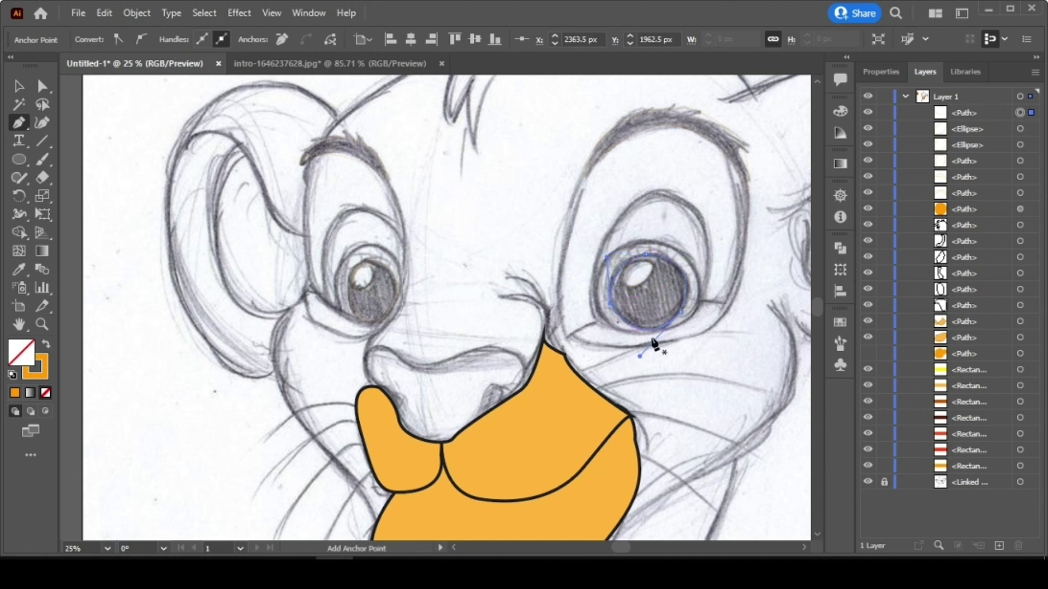
Trace the iris outlines around the left and right pupils as two closed shapes.
{"action": "left_click", "coordinate": [403, 271]}
{"action": "left_click_drag", "start_coordinate": [337, 278], "coordinate": [344, 321]}
{"action": "mouse_move", "coordinate": [403, 271]}
{"action": "left_mouse_down"}
{"action": "mouse_move", "coordinate": [405, 295]}
{"action": "mouse_move", "coordinate": [414, 283]}
{"action": "left_mouse_up"}
{"action": "left_click", "coordinate": [600, 306]}
{"action": "left_click_drag", "start_coordinate": [638, 244], "coordinate": [691, 238]}
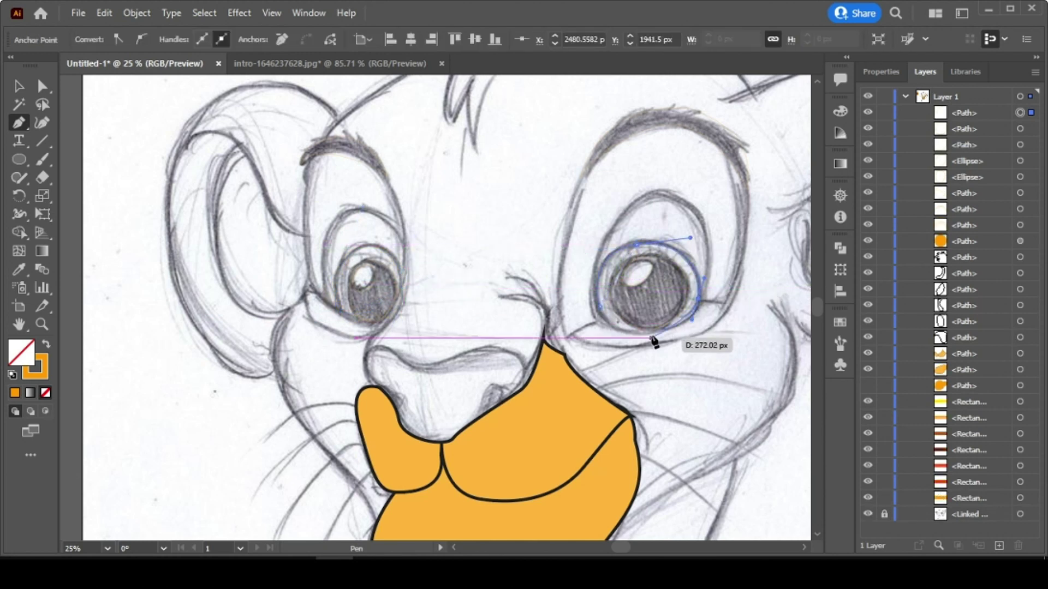
{"action": "left_click_drag", "start_coordinate": [639, 333], "coordinate": [599, 298]}
Trace the nose as a closed shape along its top edge, right nostril and the muzzle's upper edge, and deselect it.
{"action": "scroll", "coordinate": [457, 223], "scroll_direction": "up", "scroll_amount": 1}
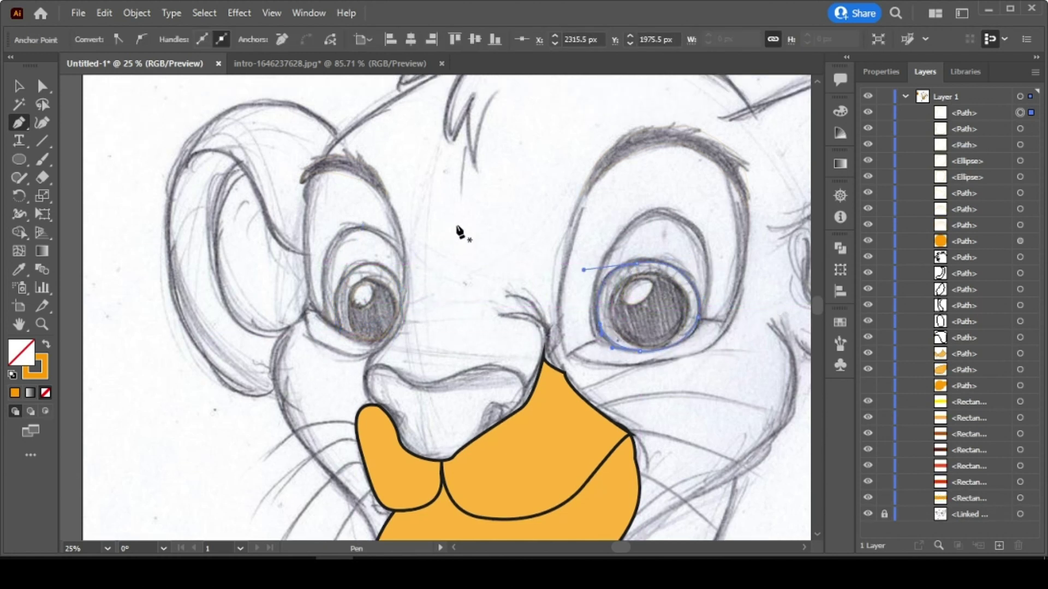
{"action": "scroll", "coordinate": [288, 245], "scroll_direction": "down", "scroll_amount": 2}
{"action": "left_click_drag", "start_coordinate": [378, 369], "coordinate": [431, 330]}
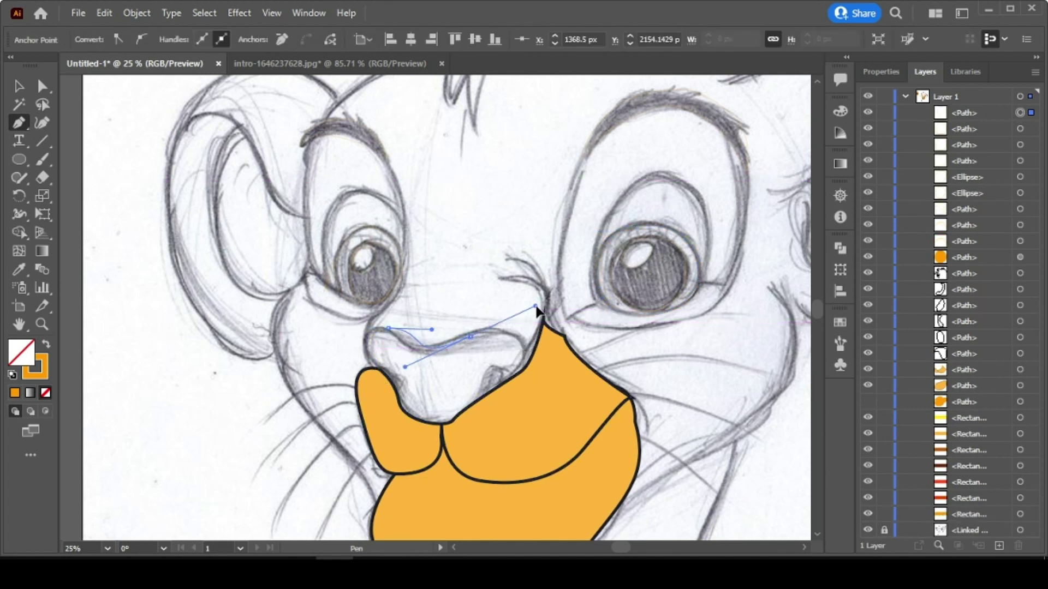
{"action": "left_click", "coordinate": [525, 354]}
{"action": "left_click_drag", "start_coordinate": [505, 373], "coordinate": [495, 376]}
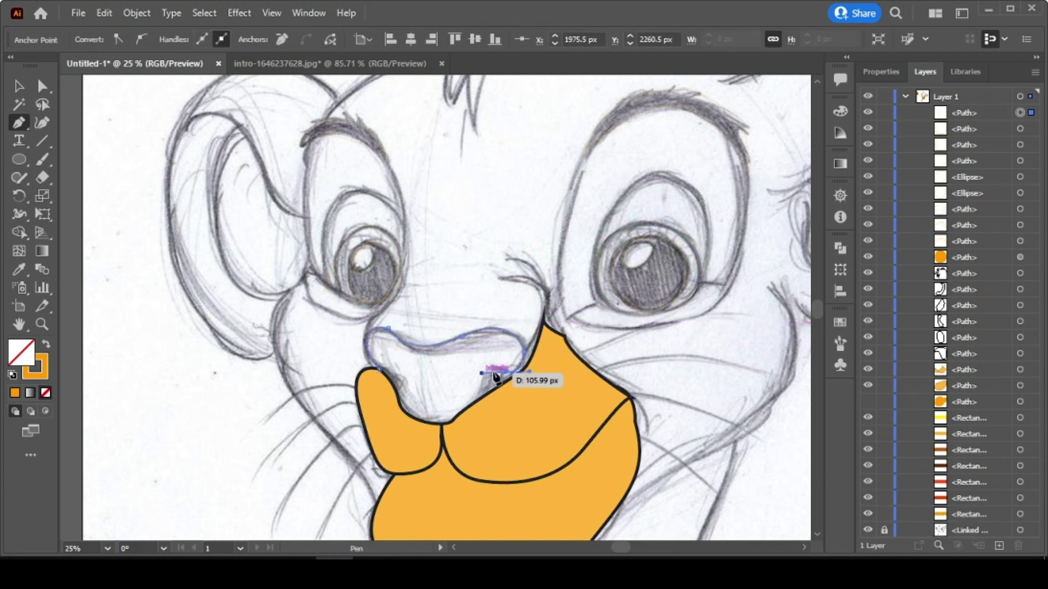
{"action": "key", "text": "ctrl+z"}
{"action": "left_click_drag", "start_coordinate": [501, 392], "coordinate": [492, 393]}
{"action": "left_click", "coordinate": [452, 420]}
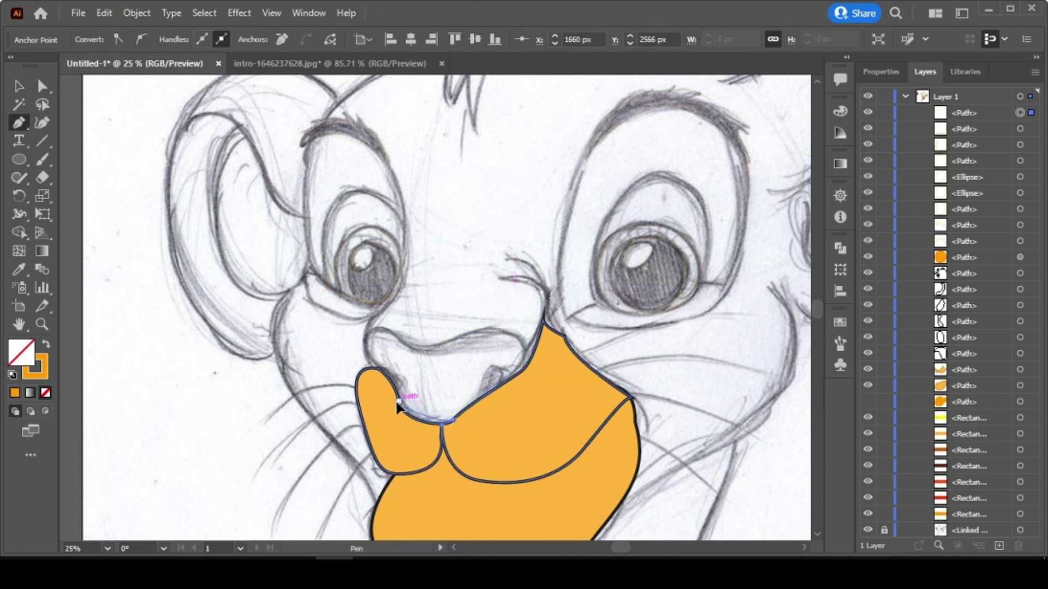
{"action": "left_click_drag", "start_coordinate": [398, 405], "coordinate": [388, 386]}
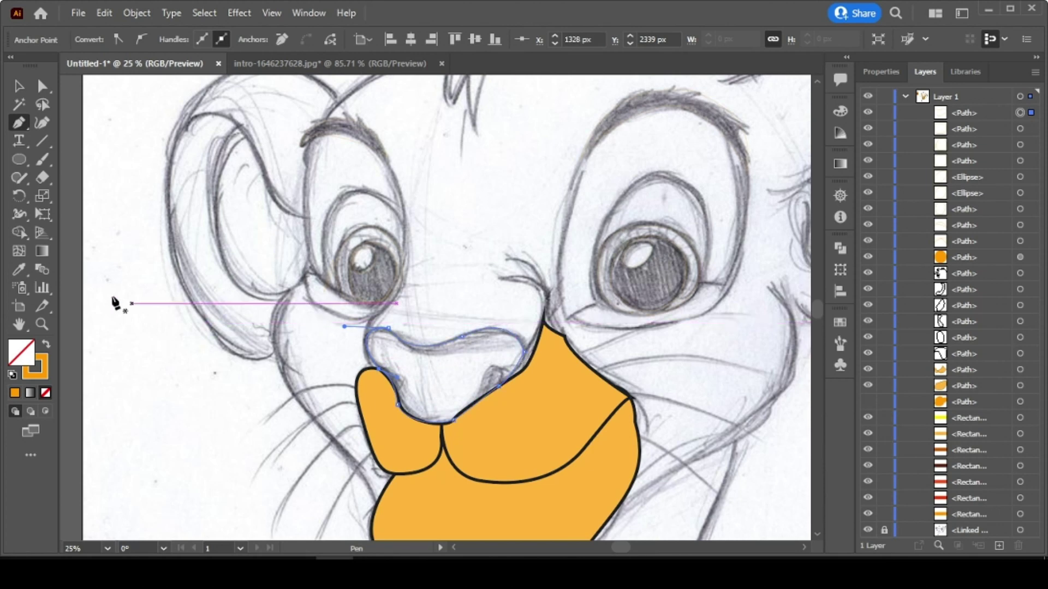
{"action": "key", "text": "v"}
{"action": "left_click", "coordinate": [166, 330]}
Fit the artboard in the window and show the hidden orange head shape.
{"action": "scroll", "coordinate": [313, 342], "scroll_direction": "down", "scroll_amount": 5}
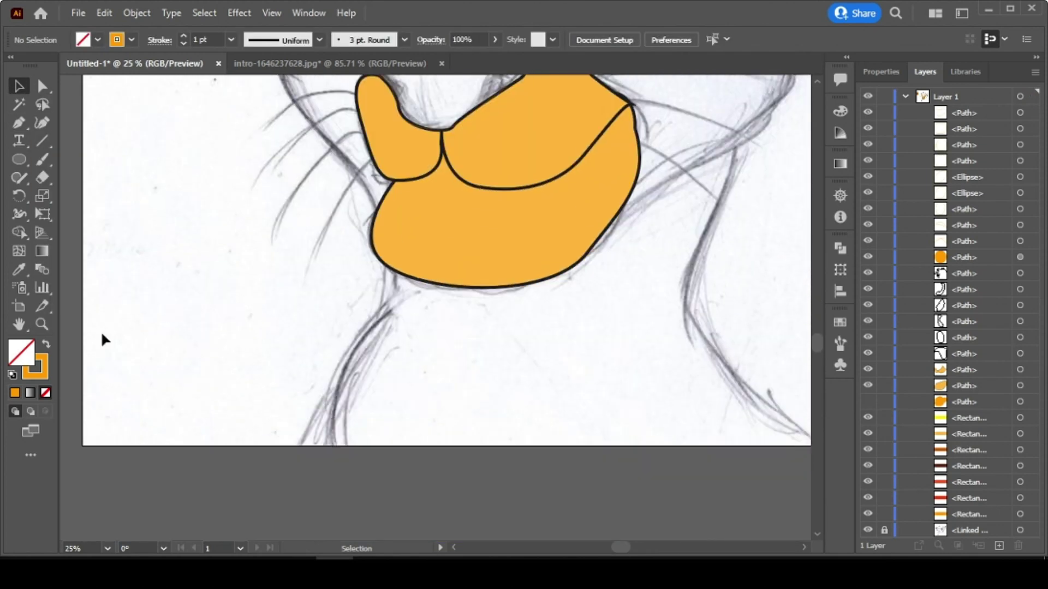
{"action": "key", "text": "ctrl+0"}
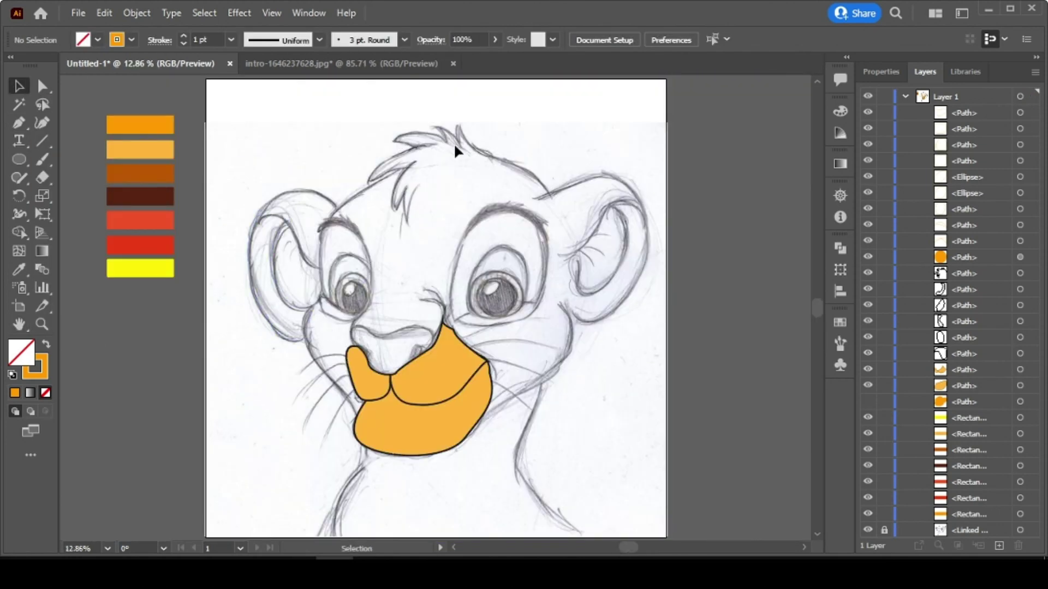
{"action": "left_click", "coordinate": [868, 402]}
{"action": "left_click", "coordinate": [543, 352]}
Try the dark brown palette colour as the fill of the right ear's inner hollow.
{"action": "left_click", "coordinate": [575, 260]}
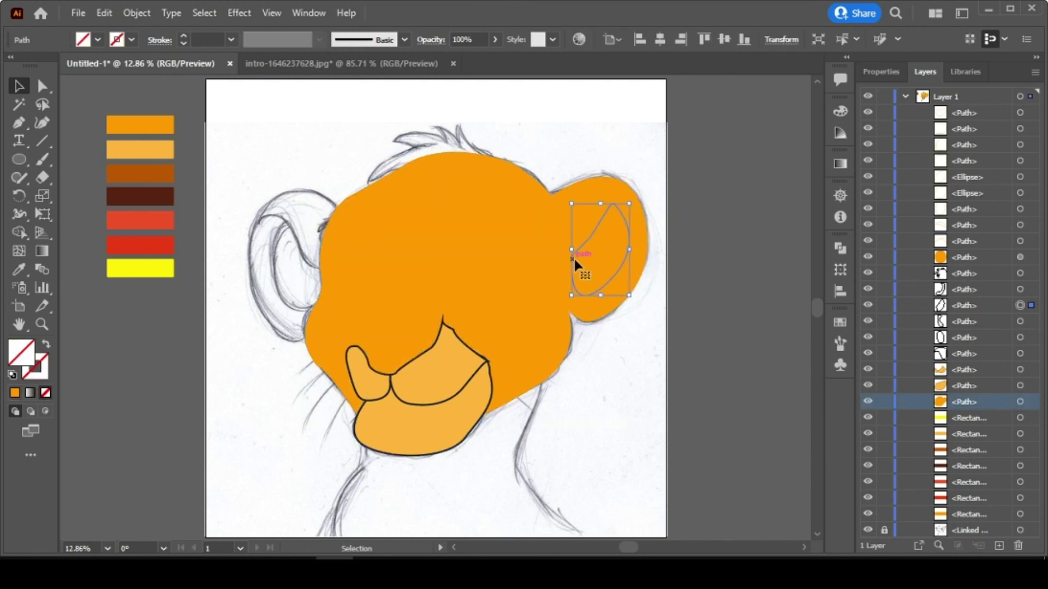
{"action": "scroll", "coordinate": [600, 295], "scroll_direction": "up", "scroll_amount": 1}
{"action": "left_click", "coordinate": [19, 270]}
{"action": "left_click", "coordinate": [118, 256]}
{"action": "left_click", "coordinate": [19, 86]}
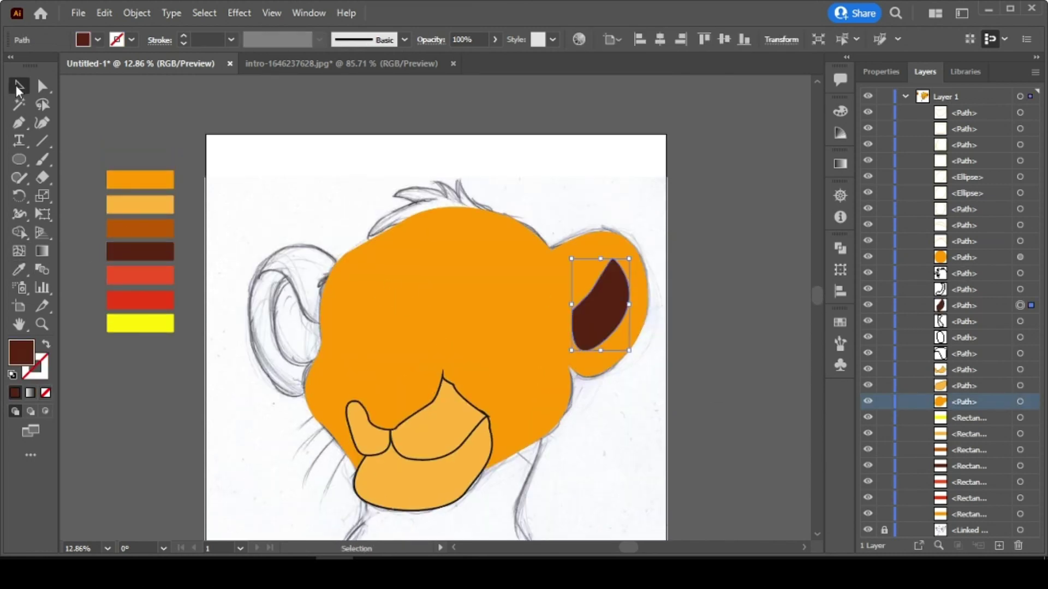
{"action": "left_click", "coordinate": [128, 232]}
{"action": "key", "text": "ctrl+z"}
Fill the right ear's inner hollow with the orange-brown palette colour using the Eyedropper and deselect it.
{"action": "left_click", "coordinate": [576, 330]}
{"action": "left_click", "coordinate": [19, 269]}
{"action": "left_click", "coordinate": [139, 230]}
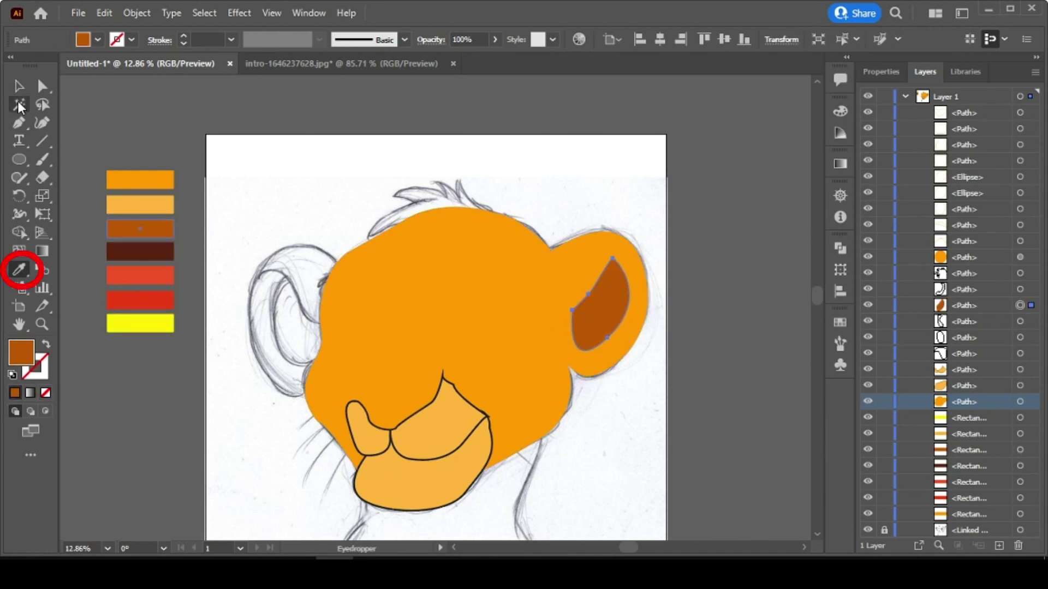
{"action": "left_click", "coordinate": [19, 87]}
{"action": "left_click", "coordinate": [188, 120]}
Fill the right ear's rim shape with the dark brown palette colour using the Eyedropper and deselect it.
{"action": "left_click", "coordinate": [618, 361]}
{"action": "left_click", "coordinate": [19, 269]}
{"action": "left_click", "coordinate": [139, 253]}
{"action": "left_click", "coordinate": [19, 87]}
{"action": "left_click", "coordinate": [196, 124]}
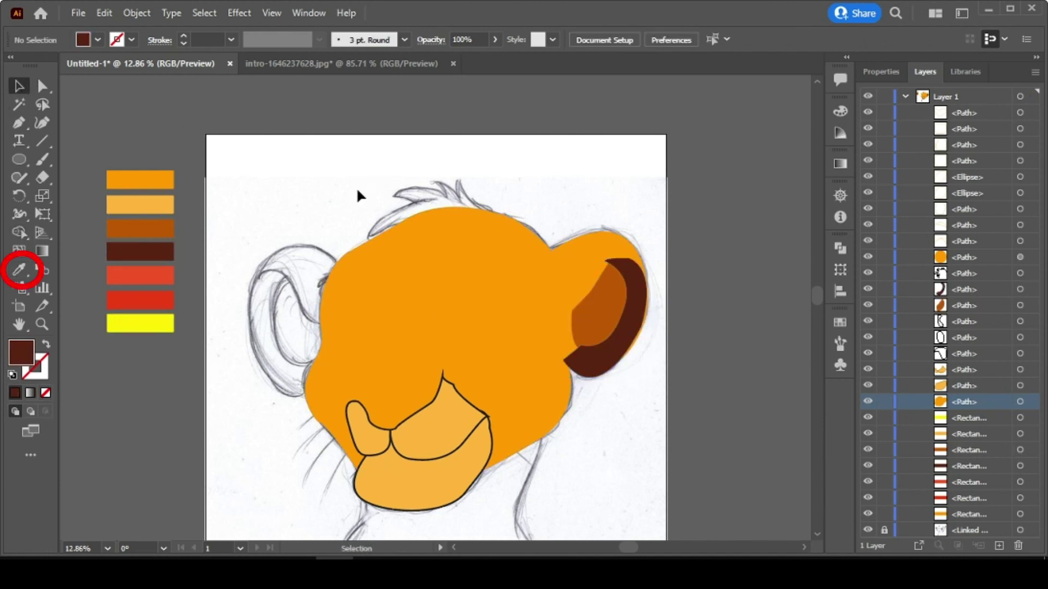
Fill the left ear's rim shape with the dark brown palette colour using the Eyedropper.
{"action": "left_click", "coordinate": [279, 337]}
{"action": "left_click", "coordinate": [19, 269]}
{"action": "left_click", "coordinate": [140, 252]}
{"action": "left_click", "coordinate": [19, 86]}
Fill the left ear's inner hollow with the orange-brown palette colour using the Eyedropper and deselect it.
{"action": "left_click", "coordinate": [306, 323]}
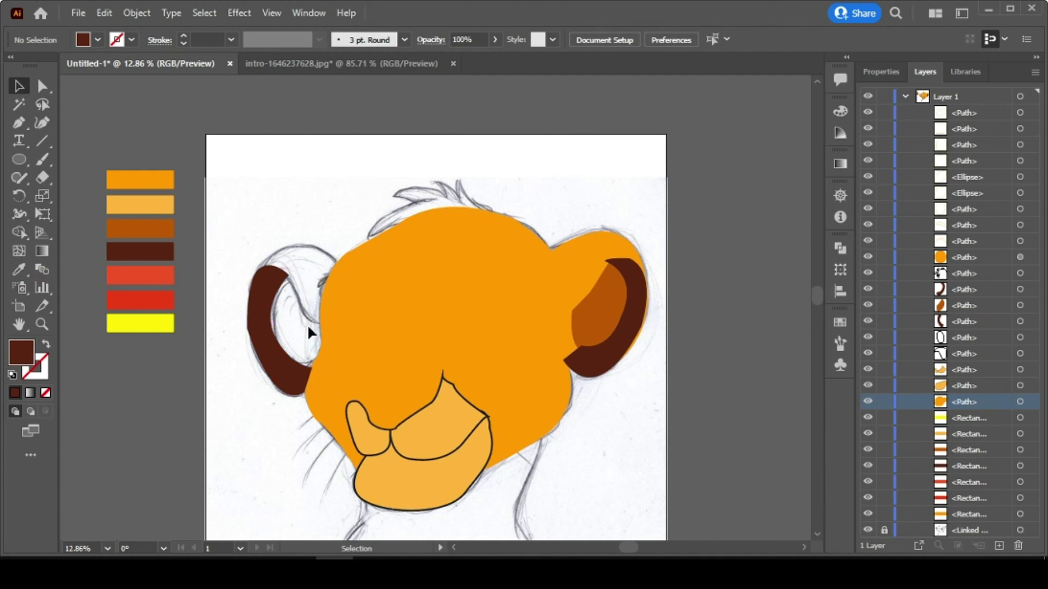
{"action": "left_click", "coordinate": [19, 269]}
{"action": "left_click", "coordinate": [147, 232]}
{"action": "left_click", "coordinate": [19, 86]}
{"action": "left_click", "coordinate": [558, 233]}
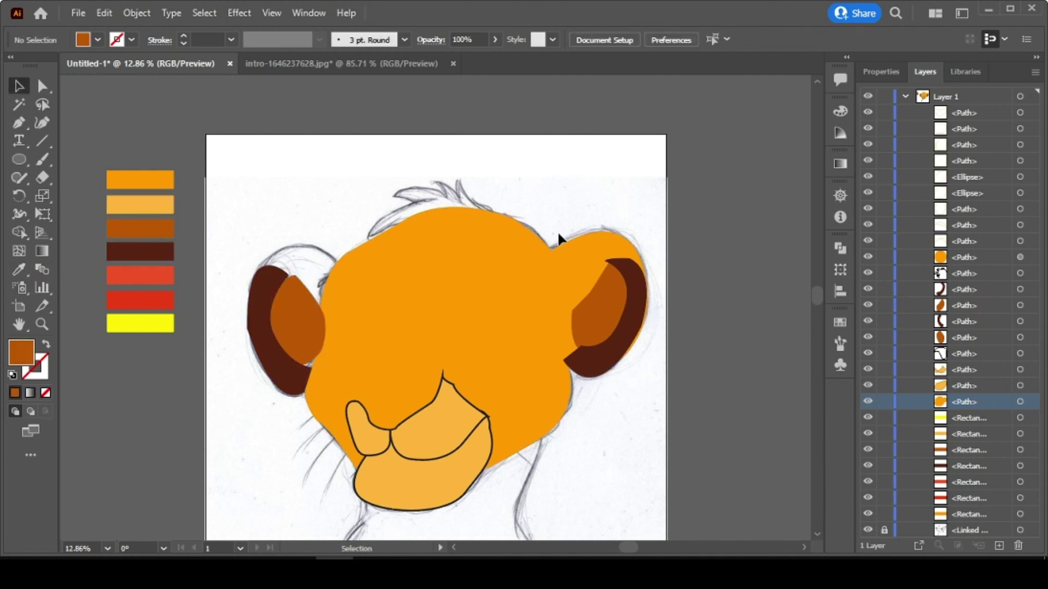
Move the left ear's orange-brown hollow below the head shape in the stacking order and hide the head shape.
{"action": "left_click", "coordinate": [963, 305]}
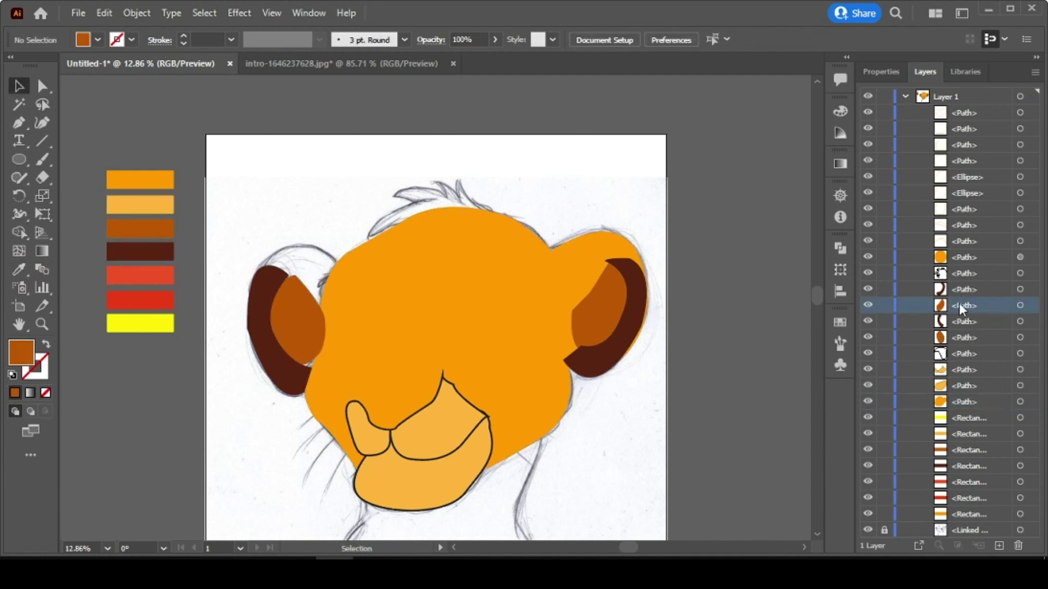
{"action": "left_click_drag", "start_coordinate": [960, 307], "coordinate": [973, 414]}
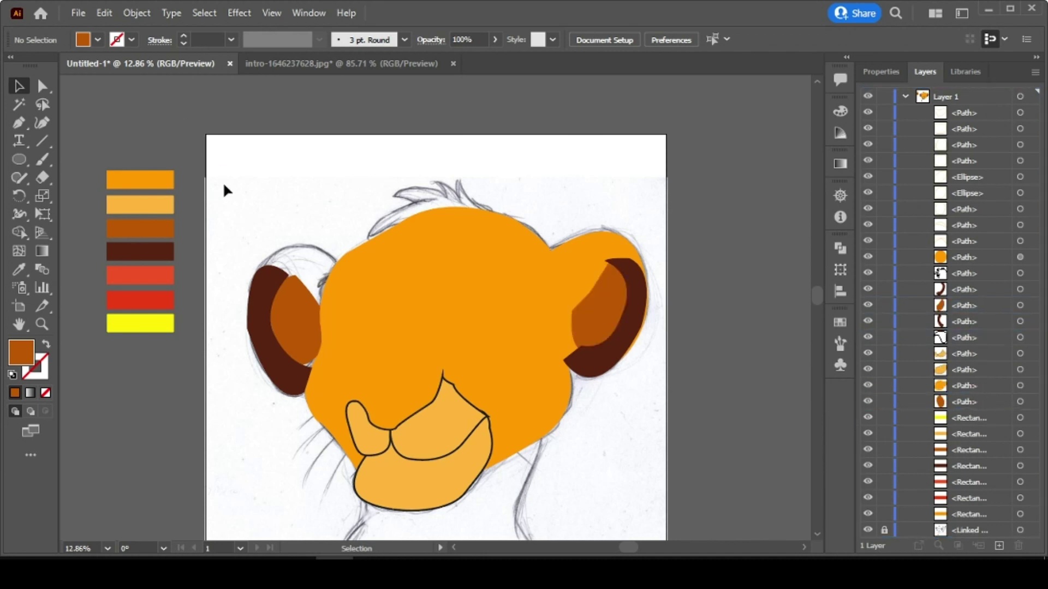
{"action": "left_click", "coordinate": [591, 263]}
{"action": "left_click", "coordinate": [868, 386]}
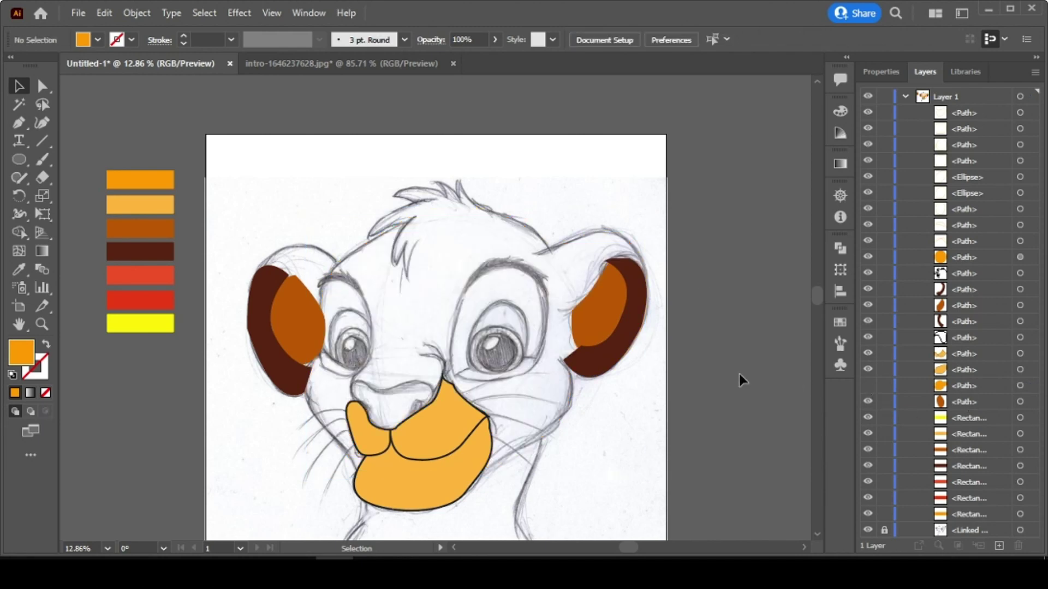
Fill the left ear's unfilled upper outer shape with the orange palette colour using the Eyedropper.
{"action": "left_click", "coordinate": [292, 317], "text": "ctrl"}
{"action": "left_click", "coordinate": [443, 215]}
{"action": "key", "text": "i"}
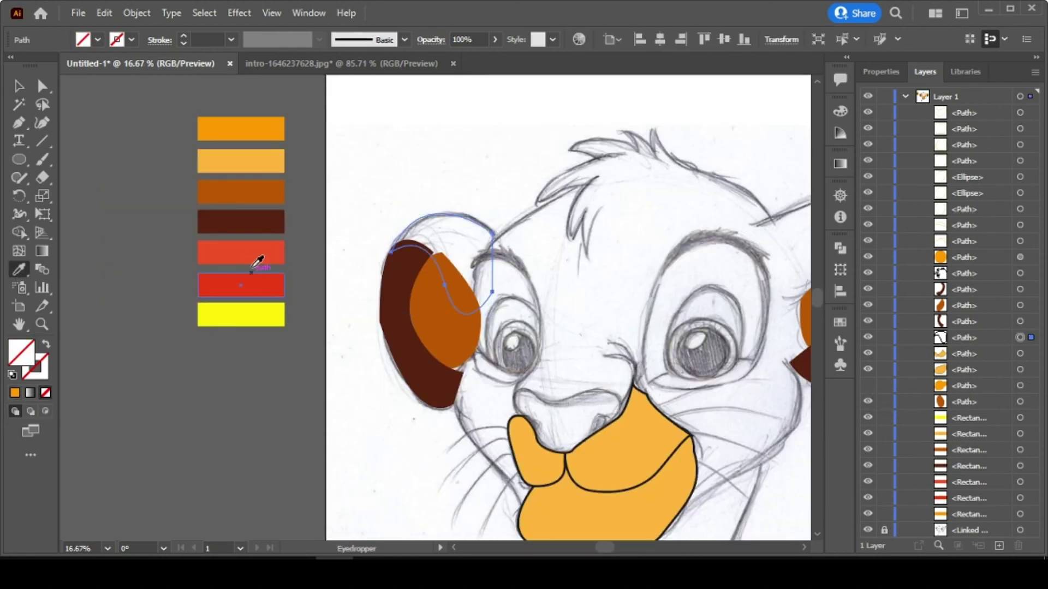
{"action": "left_click", "coordinate": [256, 139]}
{"action": "left_click_drag", "start_coordinate": [256, 137], "coordinate": [119, 102]}
Reshape the right ear's dark brown rim with Direct Selection and make the head shape visible again.
{"action": "key", "text": "a"}
{"action": "left_click", "coordinate": [246, 306]}
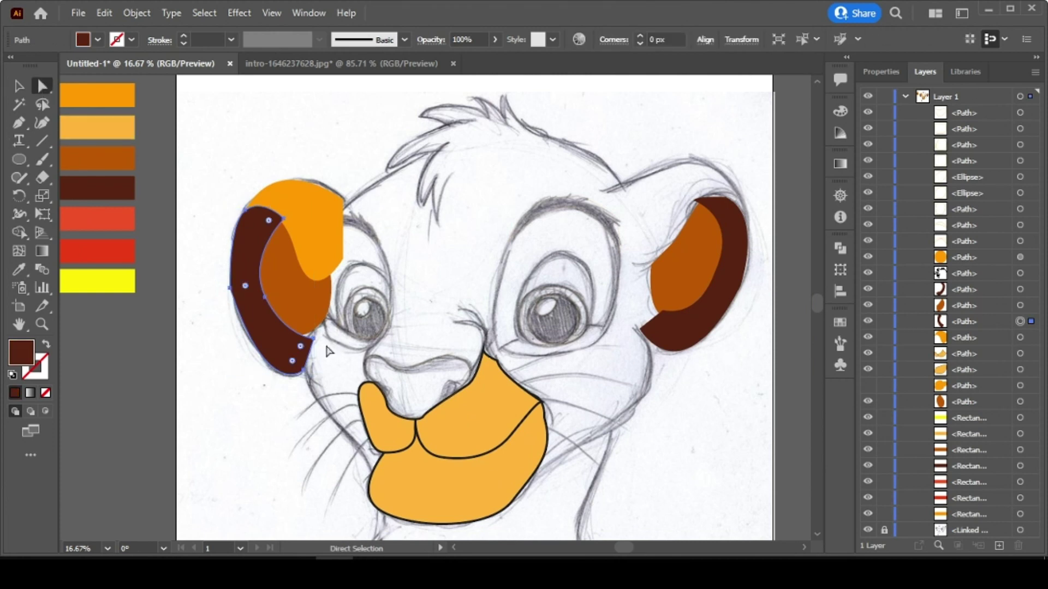
{"action": "left_click", "coordinate": [171, 329]}
{"action": "left_click_drag", "start_coordinate": [696, 358], "coordinate": [601, 376]}
{"action": "left_click", "coordinate": [169, 318]}
{"action": "left_click", "coordinate": [720, 317]}
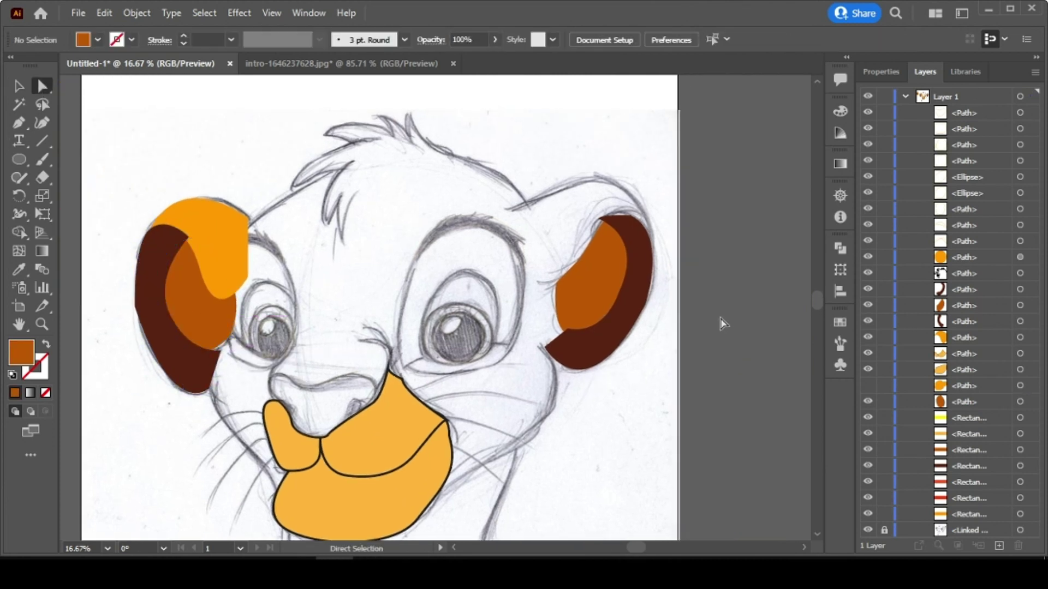
{"action": "left_click", "coordinate": [602, 316]}
{"action": "left_click_drag", "start_coordinate": [603, 317], "coordinate": [612, 325]}
{"action": "left_click", "coordinate": [701, 275]}
{"action": "scroll", "coordinate": [701, 276], "scroll_direction": "up", "scroll_amount": 1}
{"action": "left_click", "coordinate": [636, 328]}
{"action": "left_click_drag", "start_coordinate": [636, 253], "coordinate": [612, 236]}
{"action": "left_click", "coordinate": [869, 385]}
{"action": "scroll", "coordinate": [731, 375], "scroll_direction": "down", "scroll_amount": 1}
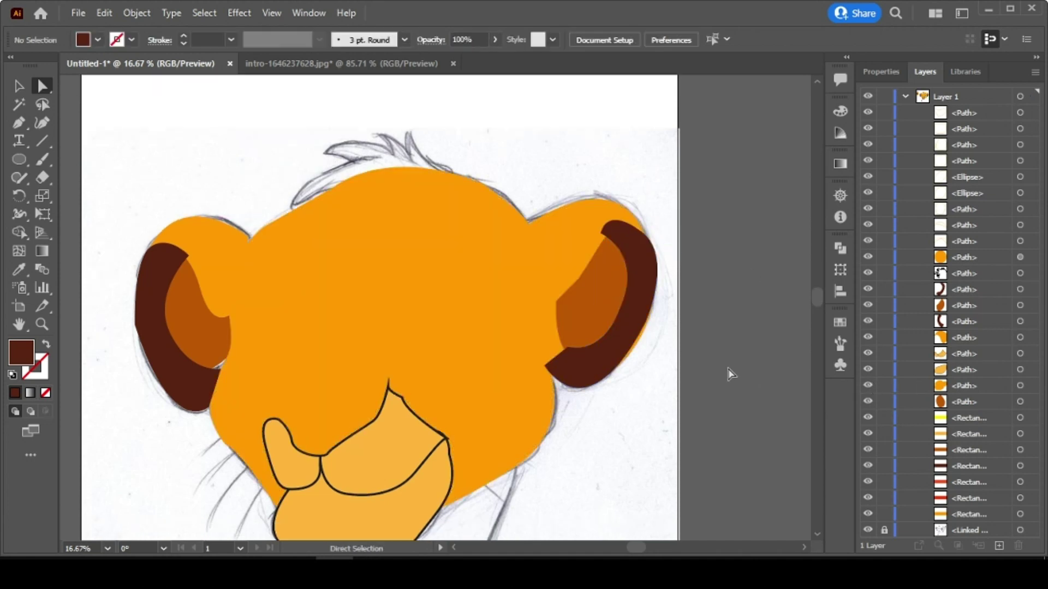
Adjust the inner-edge anchor of the right ear's orange-brown hollow with Direct Selection.
{"action": "left_click", "coordinate": [600, 284]}
{"action": "left_click", "coordinate": [601, 233]}
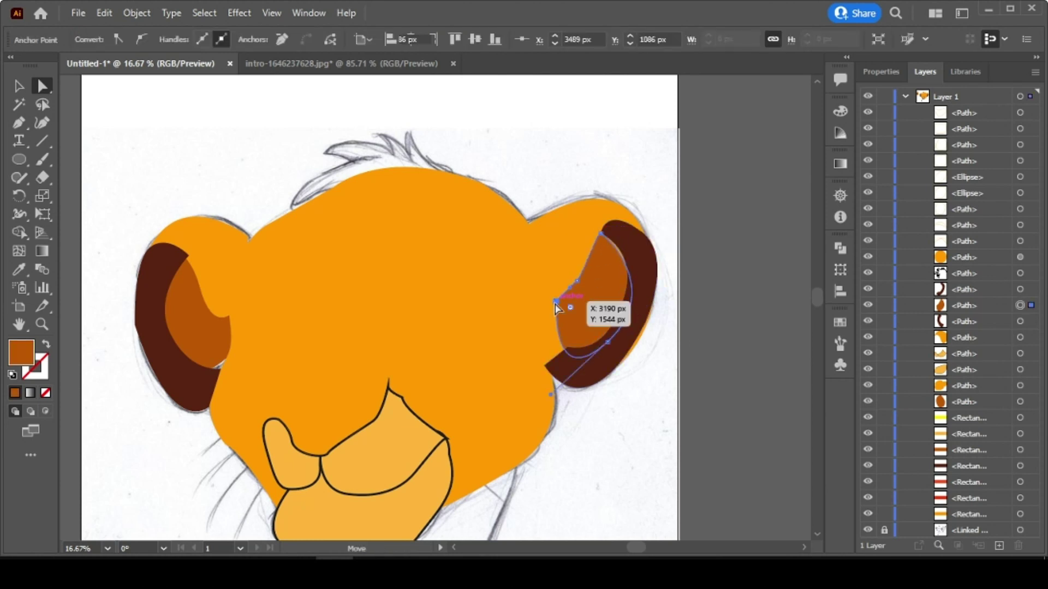
{"action": "left_click_drag", "start_coordinate": [555, 308], "coordinate": [556, 309]}
Extend the lower corner anchor of the left ear's hollow to close the gap at the dark rim, and deselect it.
{"action": "left_click", "coordinate": [218, 351]}
{"action": "left_click", "coordinate": [180, 254]}
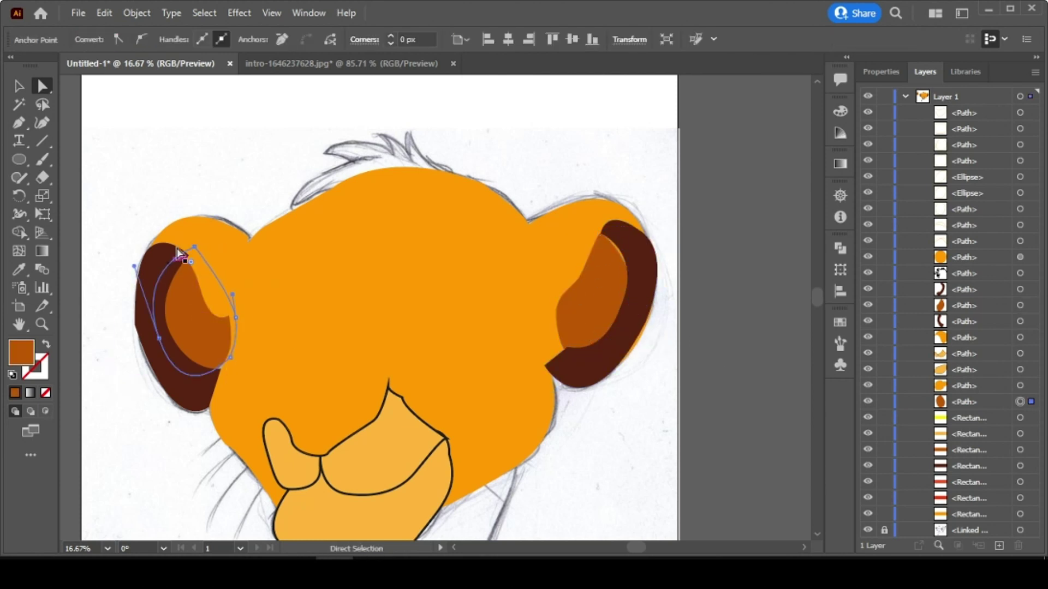
{"action": "left_click", "coordinate": [220, 350]}
{"action": "left_click_drag", "start_coordinate": [231, 357], "coordinate": [235, 374]}
{"action": "left_click", "coordinate": [724, 239]}
{"action": "scroll", "coordinate": [715, 278], "scroll_direction": "down", "scroll_amount": 3}
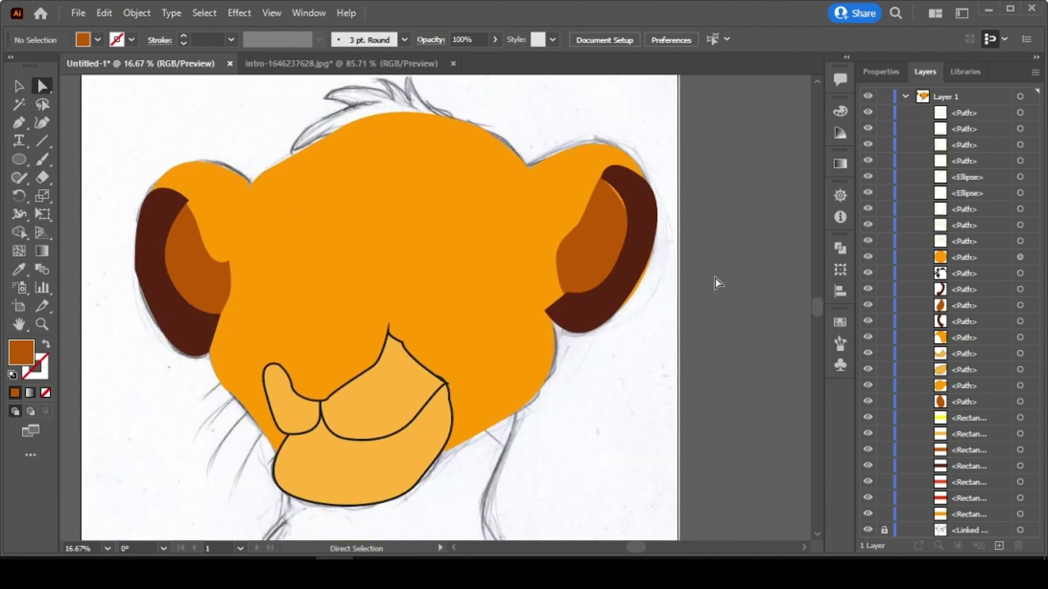
Fill the nose shape with the lighter red palette colour using the Eyedropper and deselect it.
{"action": "left_click", "coordinate": [375, 352]}
{"action": "key", "text": "space"}
{"action": "left_click_drag", "start_coordinate": [377, 347], "coordinate": [524, 334]}
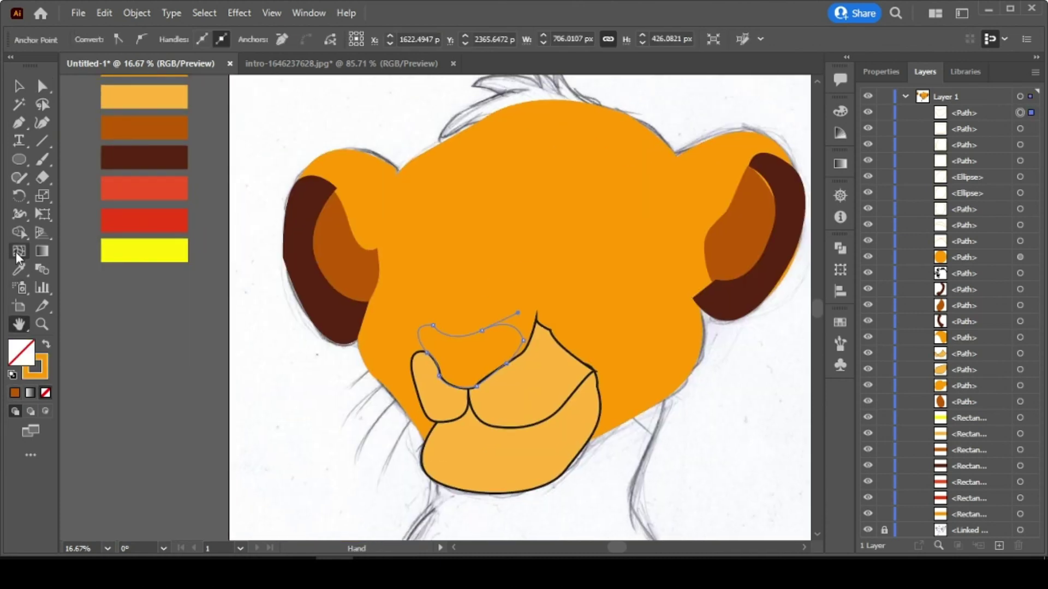
{"action": "left_click", "coordinate": [19, 270]}
{"action": "left_click", "coordinate": [128, 187]}
{"action": "left_click", "coordinate": [19, 86]}
{"action": "key", "text": "ctrl+shift+a"}
{"action": "scroll", "coordinate": [588, 261], "scroll_direction": "up", "scroll_amount": 2}
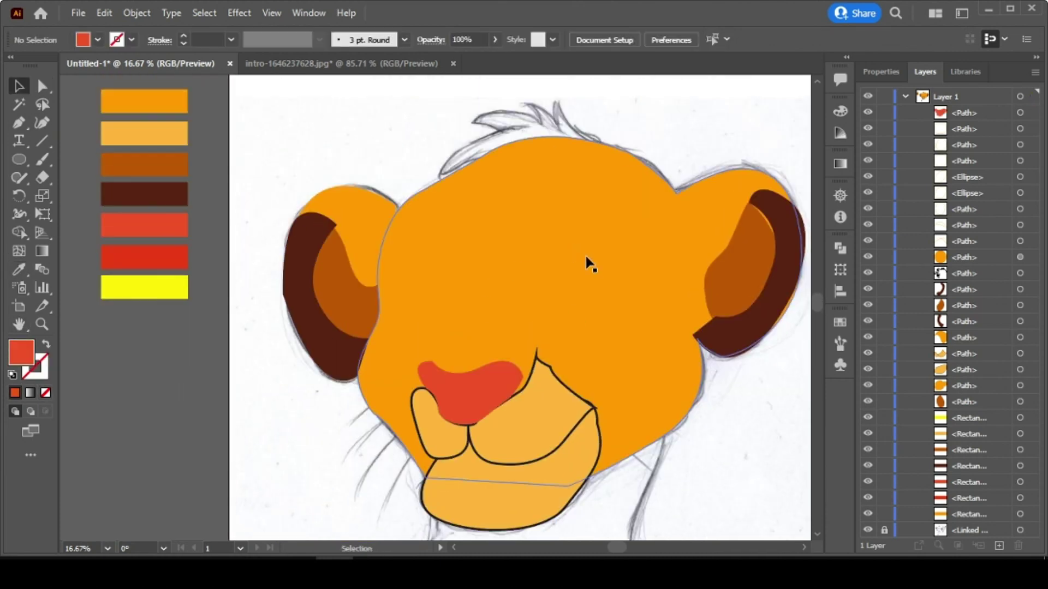
Hide the head shape and fill the right eye's pupil with the dark brown palette colour using the Eyedropper.
{"action": "left_click", "coordinate": [868, 385]}
{"action": "left_click", "coordinate": [613, 339]}
{"action": "left_click", "coordinate": [20, 270]}
{"action": "left_click", "coordinate": [154, 192]}
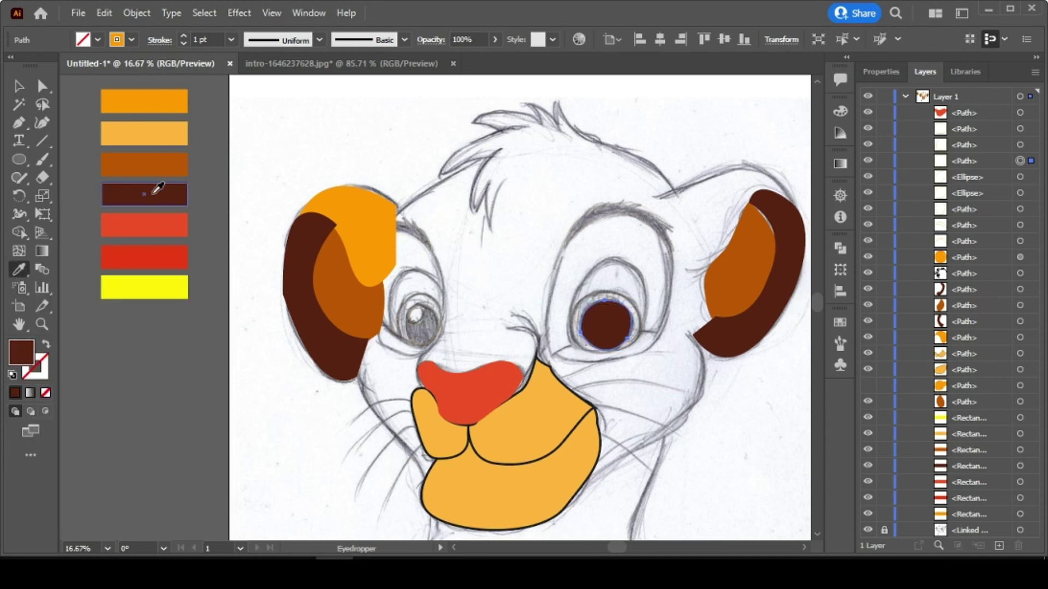
Fill the left eye's pupil with the dark brown palette colour using the Eyedropper and deselect it.
{"action": "key", "text": "v"}
{"action": "left_click", "coordinate": [430, 323]}
{"action": "key", "text": "i"}
{"action": "left_click", "coordinate": [144, 198]}
{"action": "key", "text": "v"}
{"action": "left_click", "coordinate": [245, 240]}
Set the fill of the left eye's highlight ellipse to white, ffffff.
{"action": "left_click", "coordinate": [418, 327]}
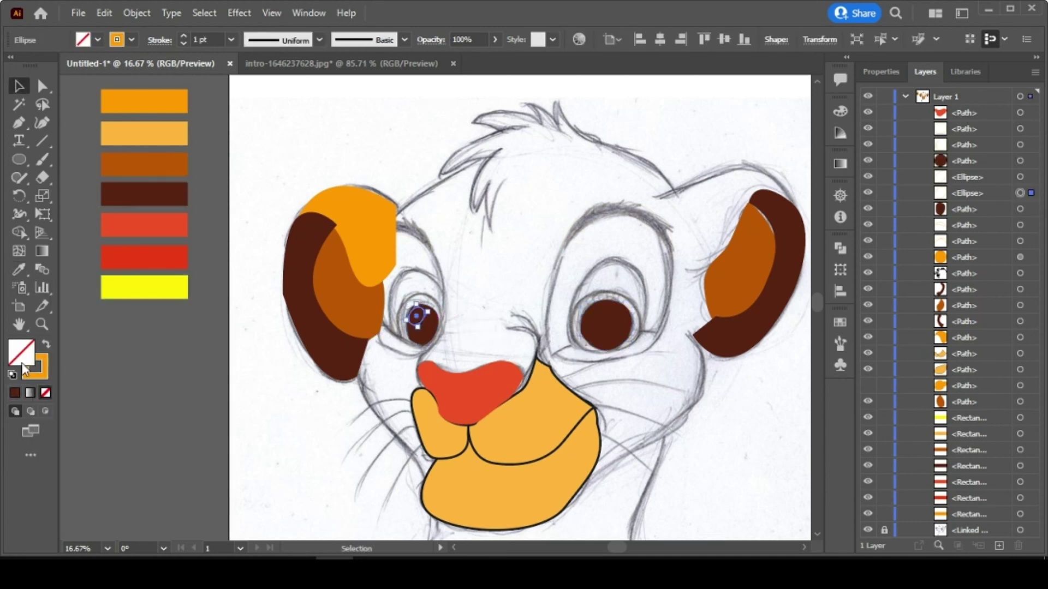
{"action": "double_click", "coordinate": [23, 363]}
{"action": "type", "text": "ffffff"}
{"action": "left_click", "coordinate": [928, 276]}
Shift the right pupil aside and set the fill of the right eye's highlight ellipse to white, ffffff.
{"action": "left_click", "coordinate": [604, 317]}
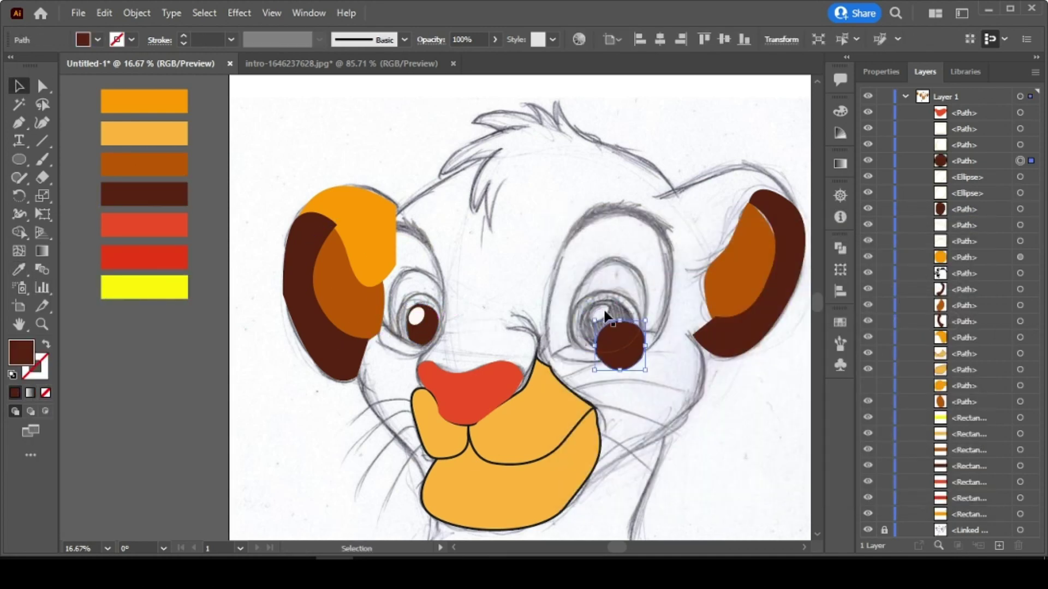
{"action": "left_click", "coordinate": [605, 315]}
{"action": "double_click", "coordinate": [23, 354]}
{"action": "type", "text": "ffffff"}
{"action": "key", "text": "Return"}
Move the right pupil back into the eye and place the highlight ellipse above it in the stacking order.
{"action": "left_click_drag", "start_coordinate": [636, 356], "coordinate": [608, 318]}
{"action": "left_click", "coordinate": [613, 329]}
{"action": "left_click_drag", "start_coordinate": [976, 177], "coordinate": [975, 154]}
{"action": "left_click", "coordinate": [673, 352]}
Fill both iris shapes with the darker red palette colour using the Eyedropper and deselect them.
{"action": "left_click", "coordinate": [405, 329]}
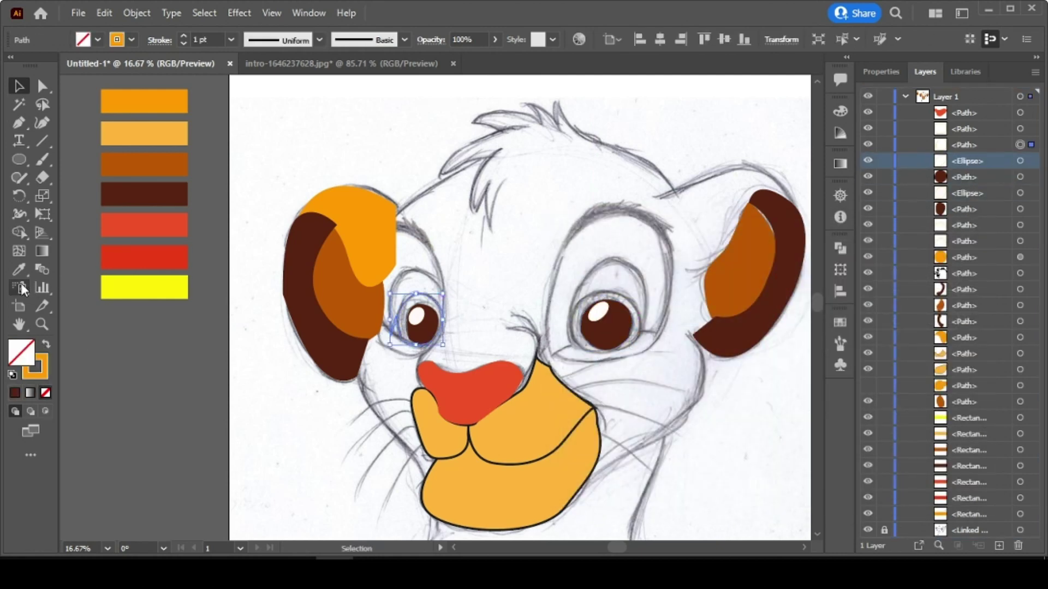
{"action": "key", "text": "i"}
{"action": "left_click", "coordinate": [122, 248]}
{"action": "left_click", "coordinate": [602, 294]}
{"action": "key", "text": "i"}
{"action": "left_click", "coordinate": [121, 257]}
{"action": "key", "text": "v"}
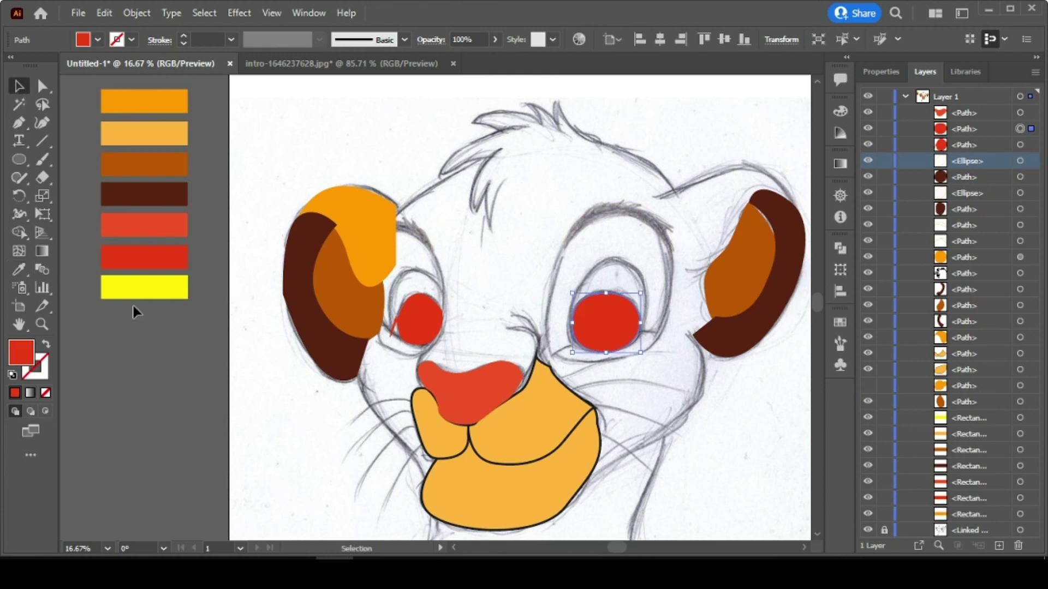
{"action": "left_click", "coordinate": [133, 312]}
Move both red iris shapes below the pupils and highlights in the stacking order.
{"action": "left_click", "coordinate": [974, 129]}
{"action": "left_click", "coordinate": [940, 146], "text": "shift"}
{"action": "left_click_drag", "start_coordinate": [968, 152], "coordinate": [954, 224]}
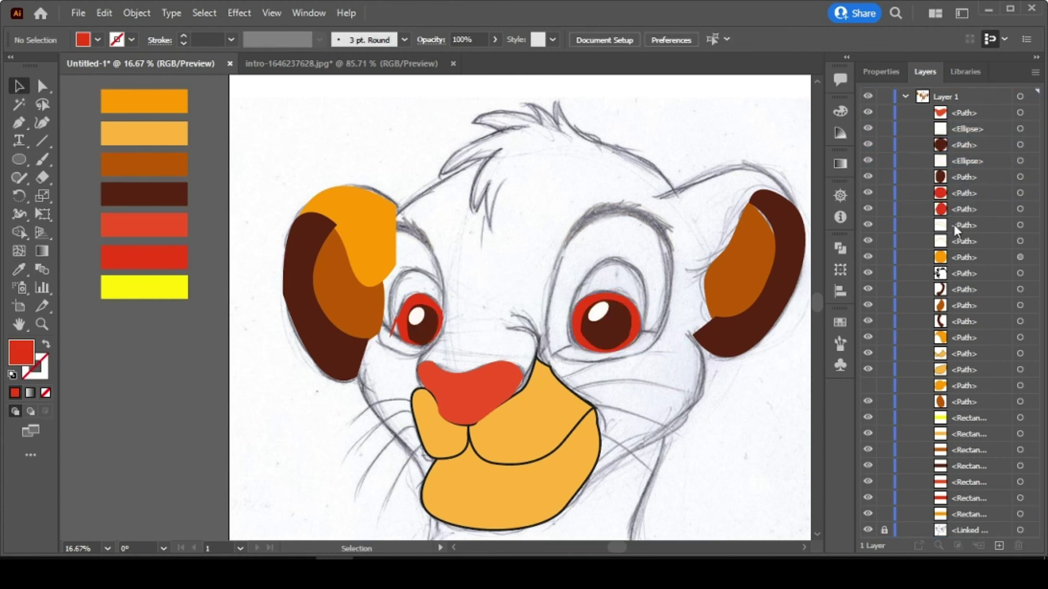
Fill the left eyebrow with the dark brown palette colour using the Eyedropper.
{"action": "left_click", "coordinate": [429, 247]}
{"action": "key", "text": "i"}
{"action": "left_click", "coordinate": [143, 194]}
{"action": "left_click", "coordinate": [17, 87]}
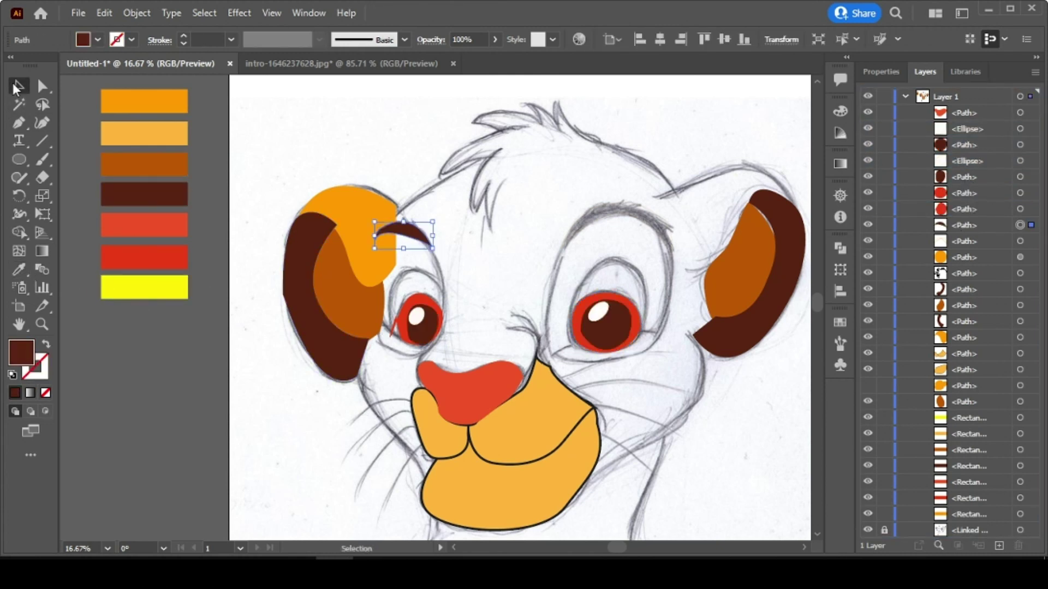
Fill the right eyebrow with the dark brown palette colour and move the left eyebrow below the left ear's orange shape.
{"action": "left_click", "coordinate": [667, 238]}
{"action": "left_click", "coordinate": [19, 271]}
{"action": "left_click", "coordinate": [144, 195]}
{"action": "left_click", "coordinate": [19, 87]}
{"action": "left_click", "coordinate": [143, 327]}
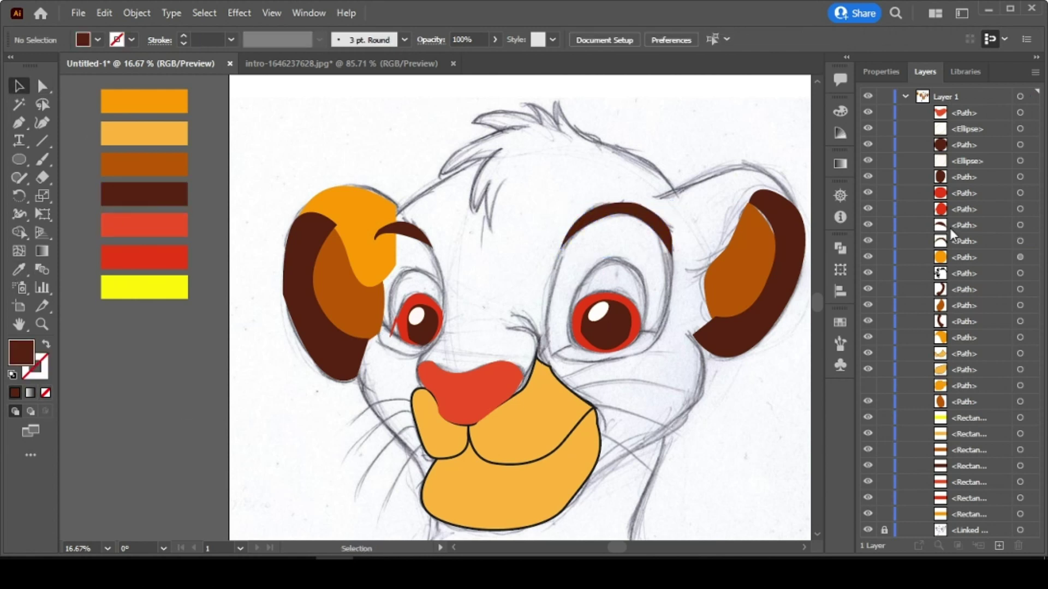
{"action": "left_click_drag", "start_coordinate": [954, 225], "coordinate": [961, 345]}
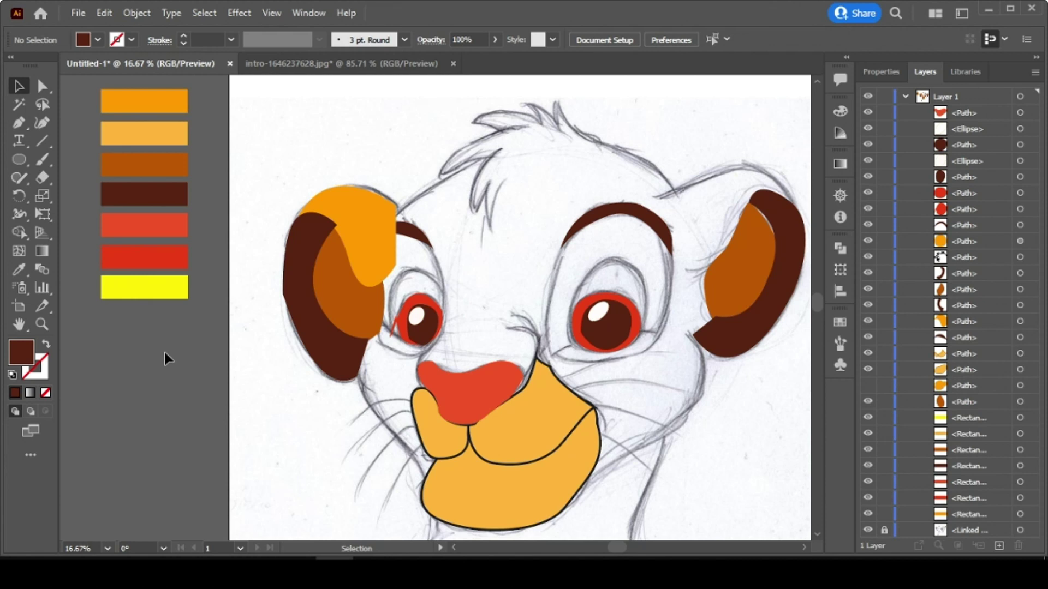
Sample the orange palette colour for the hair tuft path and apply it to the path's stroke.
{"action": "left_click", "coordinate": [484, 210]}
{"action": "left_click", "coordinate": [19, 271]}
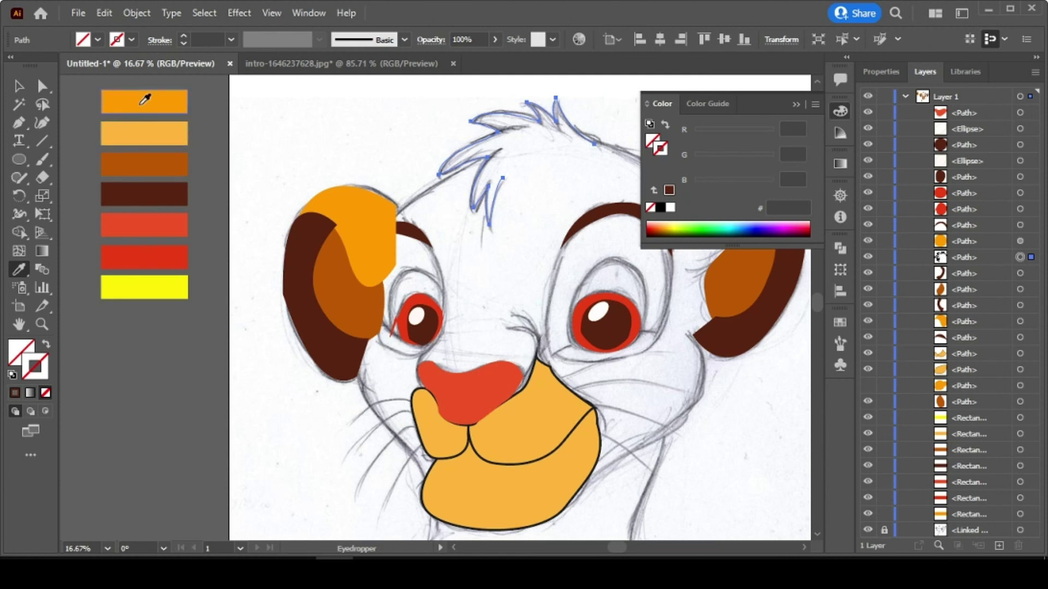
{"action": "left_click", "coordinate": [145, 100]}
{"action": "left_click", "coordinate": [925, 301]}
{"action": "left_click", "coordinate": [45, 393]}
{"action": "left_click", "coordinate": [29, 376]}
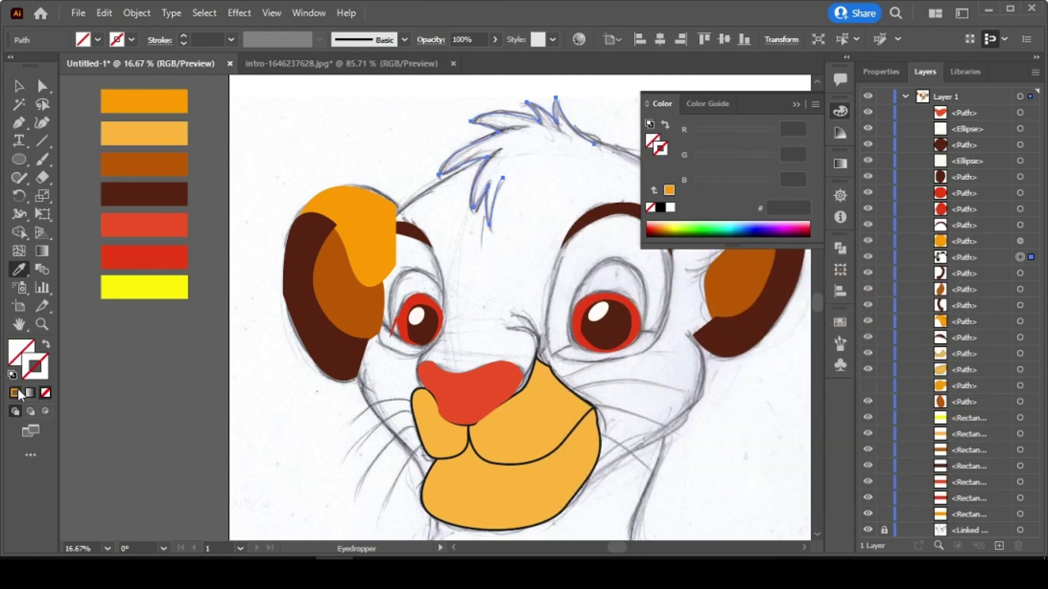
{"action": "left_click", "coordinate": [15, 393]}
Darken the hair tuft's stroke colour to a muted golden brown in the Color Picker.
{"action": "double_click", "coordinate": [35, 373]}
{"action": "left_click", "coordinate": [761, 301]}
{"action": "left_click", "coordinate": [930, 276]}
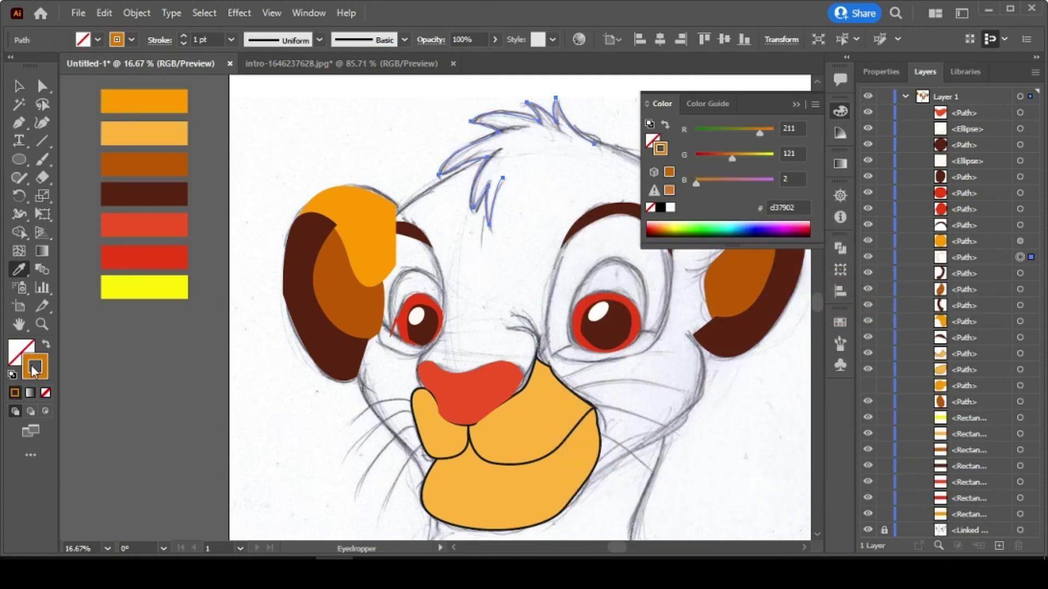
{"action": "double_click", "coordinate": [34, 370]}
{"action": "left_click", "coordinate": [788, 444]}
{"action": "left_click", "coordinate": [944, 297]}
{"action": "left_click", "coordinate": [796, 103]}
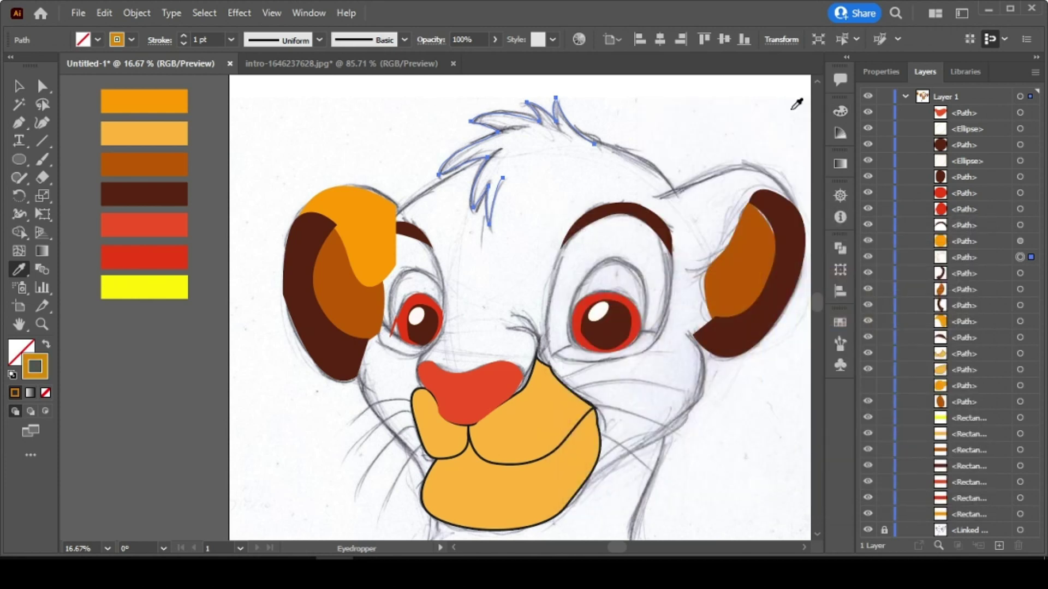
Set the hair tuft's stroke weight to 14 pt and deselect it.
{"action": "left_click", "coordinate": [880, 72]}
{"action": "left_click", "coordinate": [923, 262]}
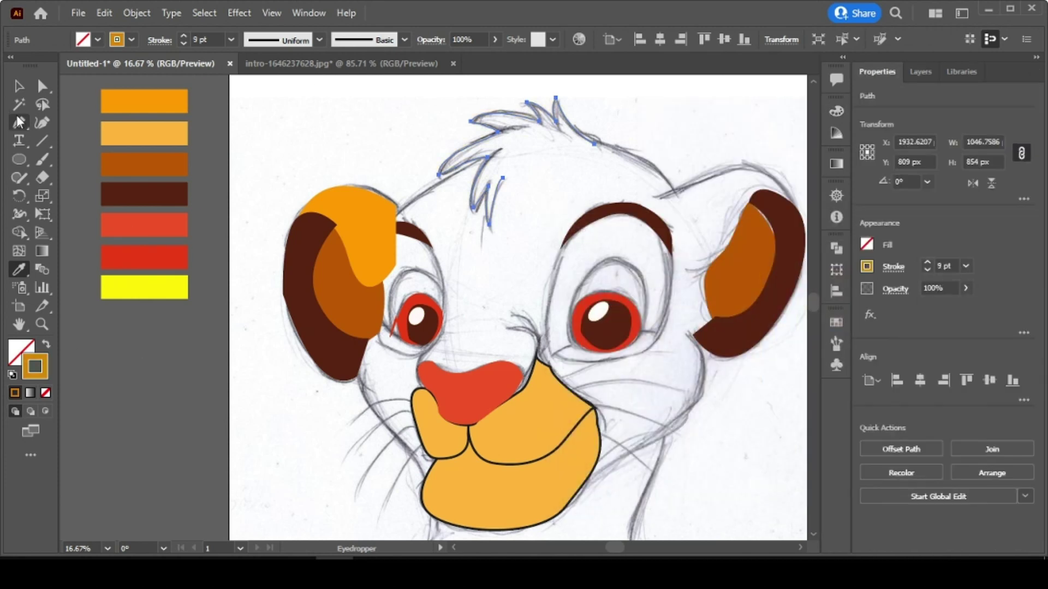
{"action": "left_click", "coordinate": [19, 87]}
{"action": "left_click", "coordinate": [924, 264]}
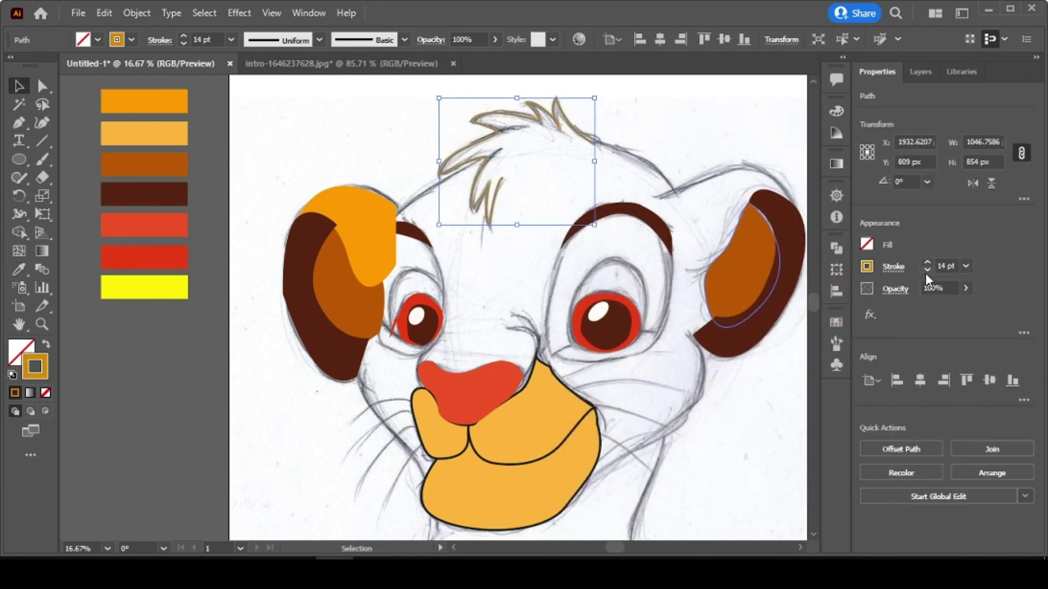
{"action": "left_click", "coordinate": [295, 112]}
Show the head shape briefly to check the coloured features against it, and hide it again.
{"action": "left_click", "coordinate": [921, 72]}
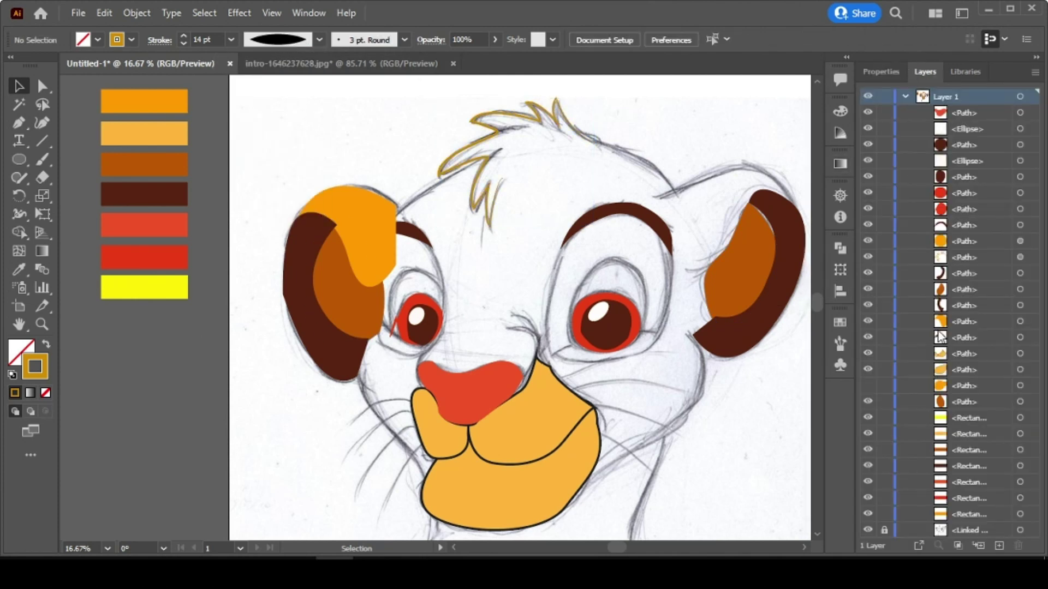
{"action": "left_click", "coordinate": [868, 386]}
{"action": "left_click", "coordinate": [868, 369]}
{"action": "left_click", "coordinate": [869, 370]}
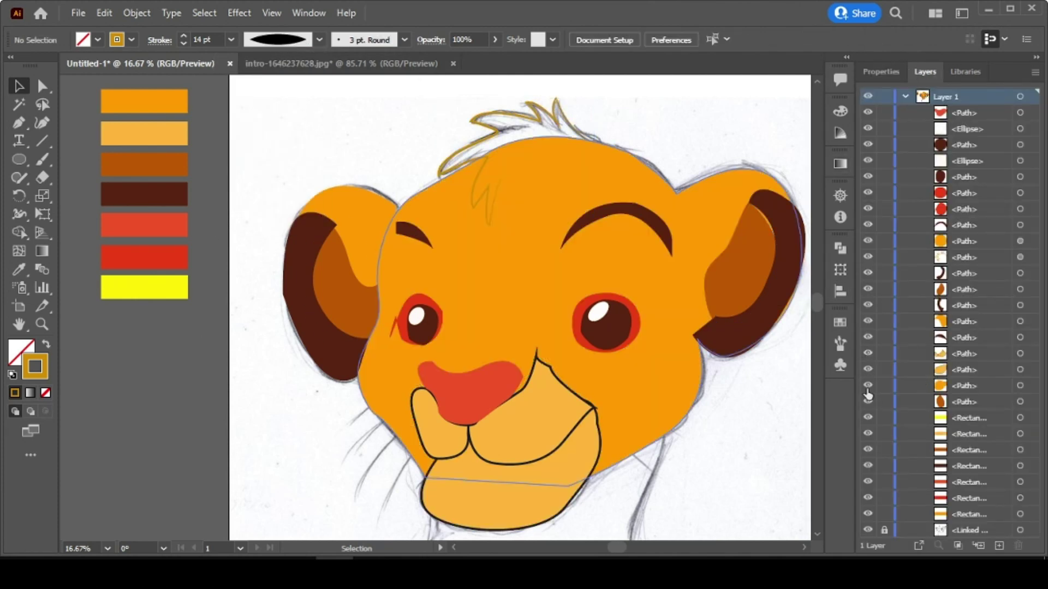
{"action": "left_click", "coordinate": [868, 386]}
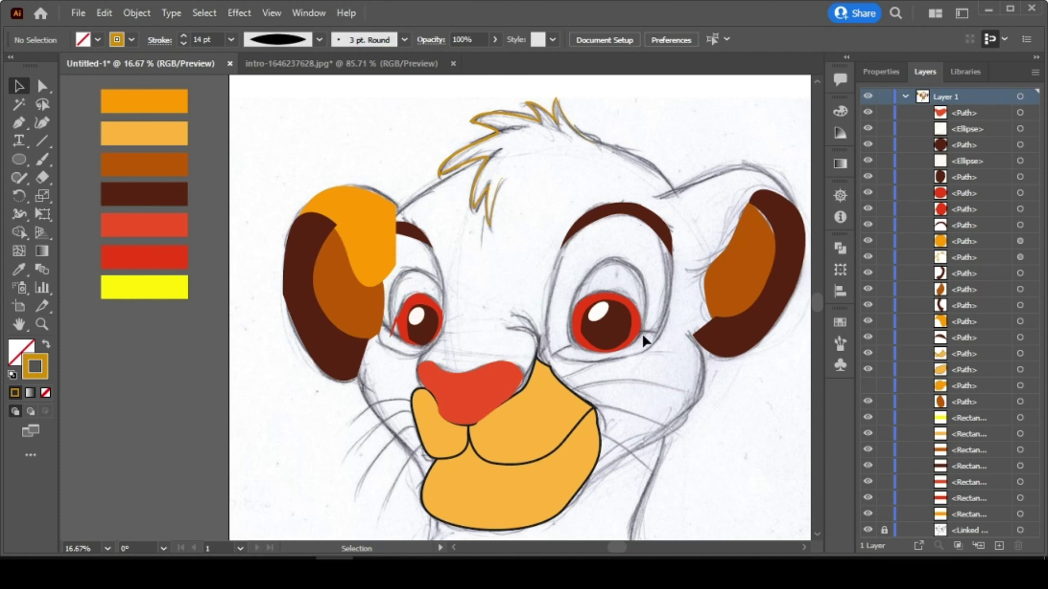
Widen the red nose shape slightly toward the muzzle outline and deselect it.
{"action": "scroll", "coordinate": [642, 333], "scroll_direction": "down", "scroll_amount": 1}
{"action": "left_click", "coordinate": [524, 360]}
{"action": "left_click", "coordinate": [604, 334]}
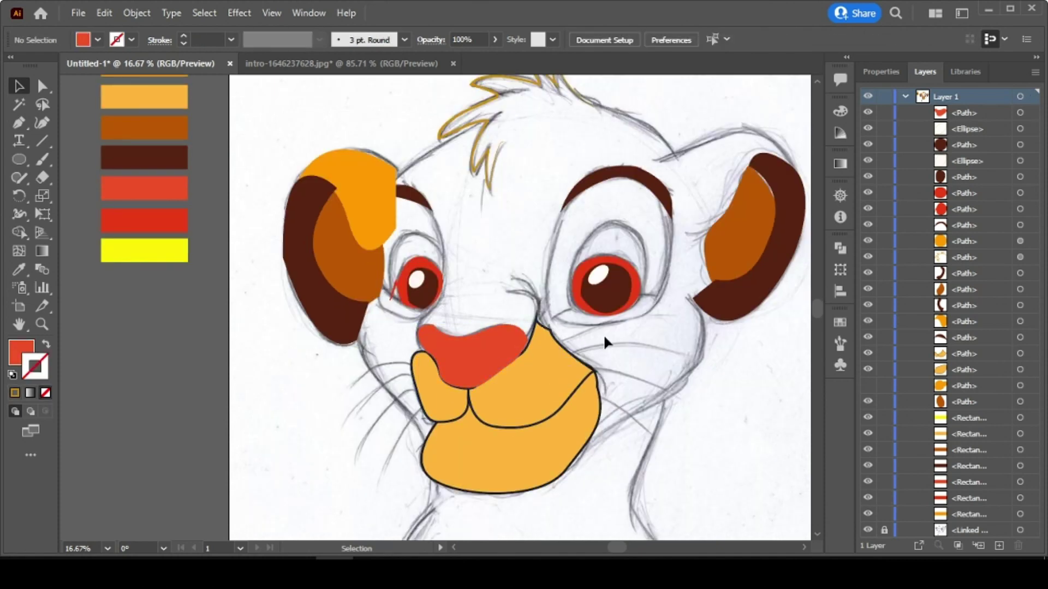
Trace the right eye's full outline, including the area above the iris, as a closed shape with the Pen tool.
{"action": "left_click", "coordinate": [42, 324]}
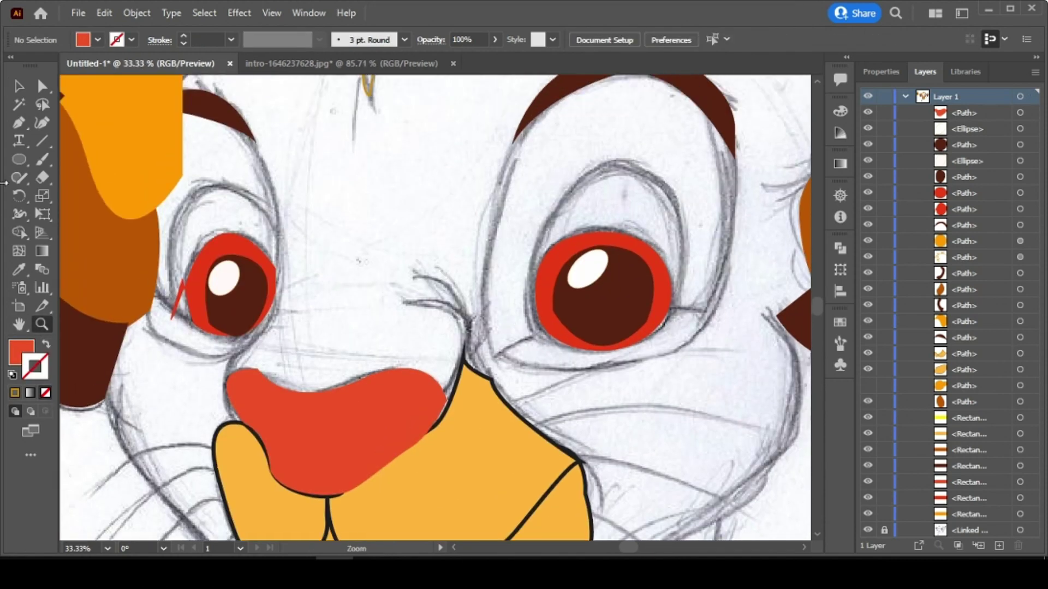
{"action": "left_click", "coordinate": [537, 324]}
{"action": "left_click_drag", "start_coordinate": [557, 209], "coordinate": [624, 132]}
{"action": "mouse_move", "coordinate": [675, 201]}
{"action": "left_mouse_down"}
{"action": "mouse_move", "coordinate": [696, 221]}
{"action": "mouse_move", "coordinate": [683, 221]}
{"action": "left_mouse_up"}
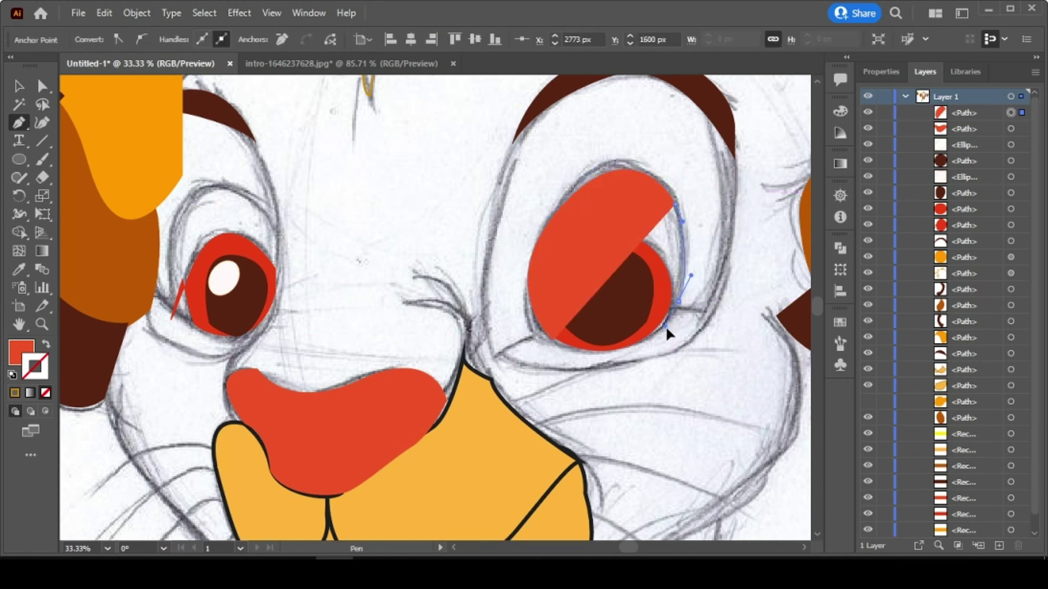
{"action": "left_click", "coordinate": [624, 348]}
{"action": "left_click", "coordinate": [553, 341]}
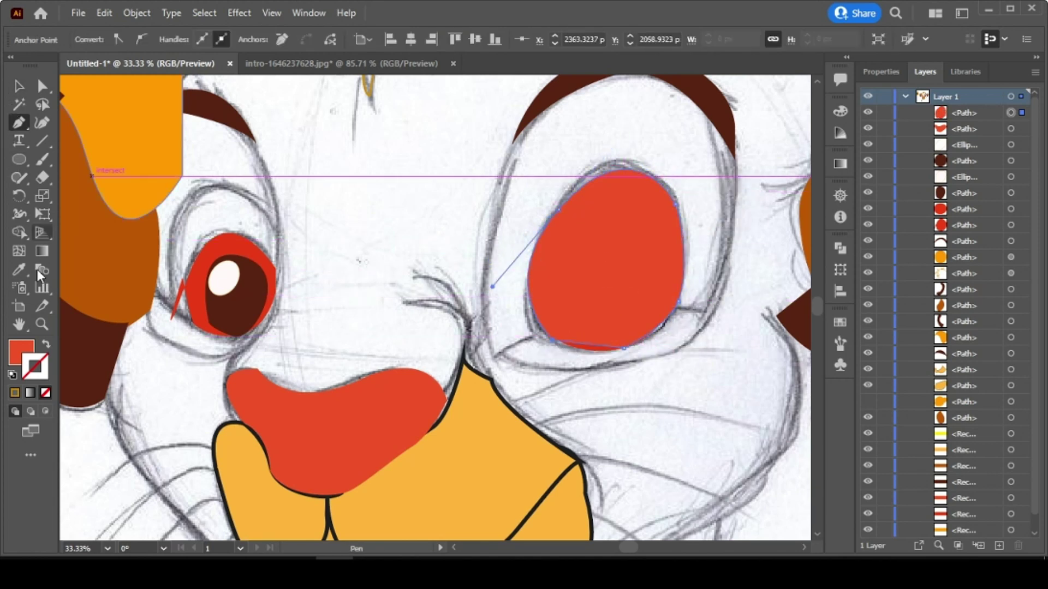
Fill the traced right eye shape with the yellow palette colour using the Eyedropper and deselect it.
{"action": "double_click", "coordinate": [19, 325]}
{"action": "left_click", "coordinate": [19, 270]}
{"action": "left_click", "coordinate": [176, 269]}
{"action": "left_click", "coordinate": [19, 86]}
{"action": "left_click", "coordinate": [96, 369]}
Reposition the stray anchor on the left eye's red iris so its outer edge follows the sketch without a spike.
{"action": "left_click", "coordinate": [42, 324]}
{"action": "left_click", "coordinate": [383, 313]}
{"action": "triple_click", "coordinate": [408, 290]}
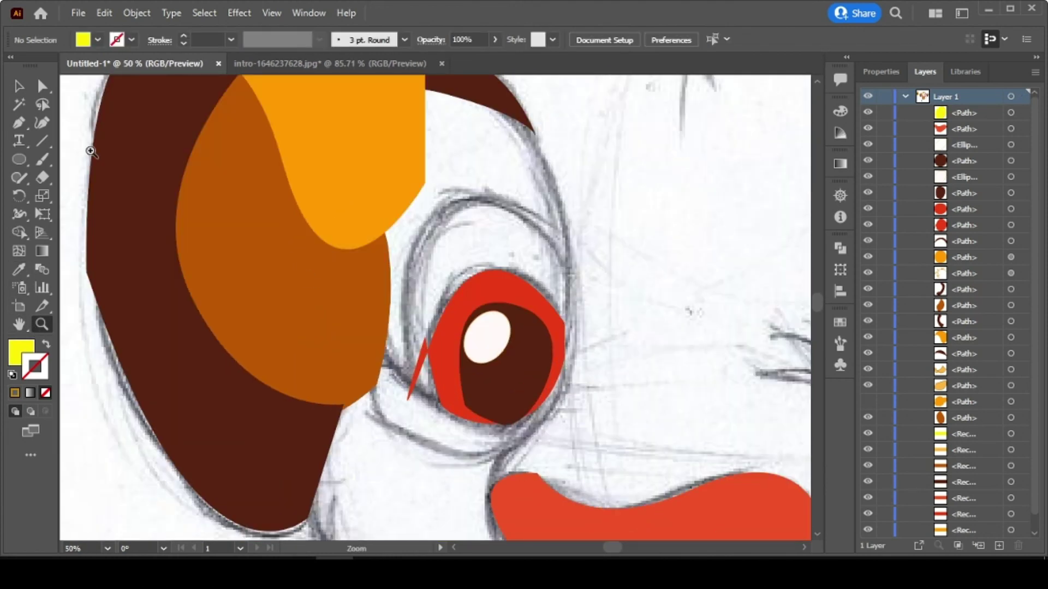
{"action": "left_click", "coordinate": [424, 353]}
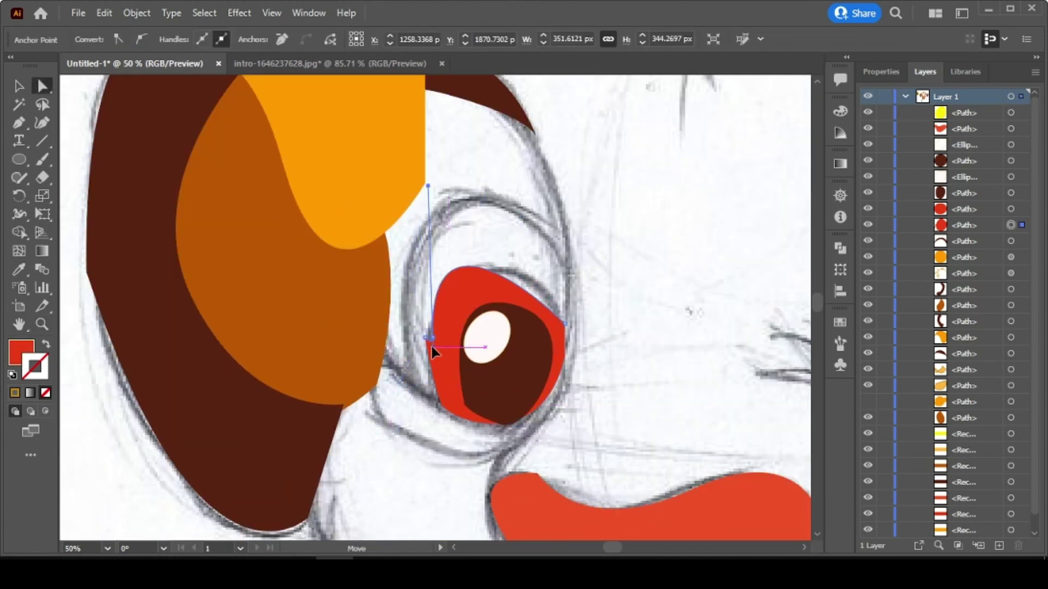
{"action": "left_click_drag", "start_coordinate": [426, 338], "coordinate": [411, 394]}
{"action": "key", "text": "ctrl+shift+a"}
Trace the left eye's full outline, including the area above the iris, as a closed shape with the Pen tool.
{"action": "key", "text": "p"}
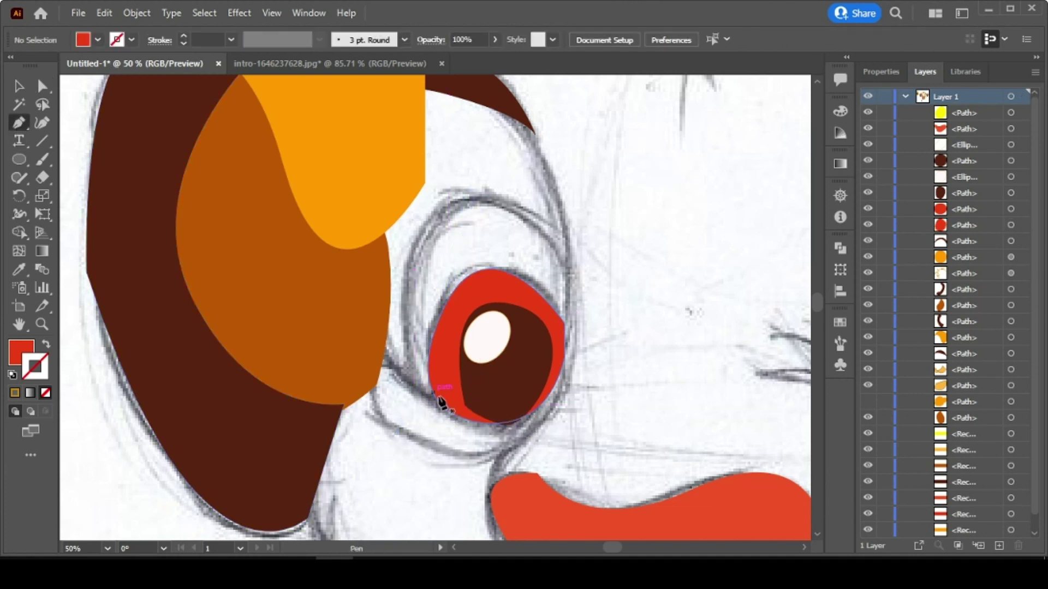
{"action": "left_click", "coordinate": [441, 405]}
{"action": "left_click_drag", "start_coordinate": [407, 297], "coordinate": [405, 241]}
{"action": "left_click_drag", "start_coordinate": [492, 201], "coordinate": [494, 210]}
{"action": "left_click_drag", "start_coordinate": [569, 278], "coordinate": [571, 311]}
{"action": "left_click", "coordinate": [566, 336]}
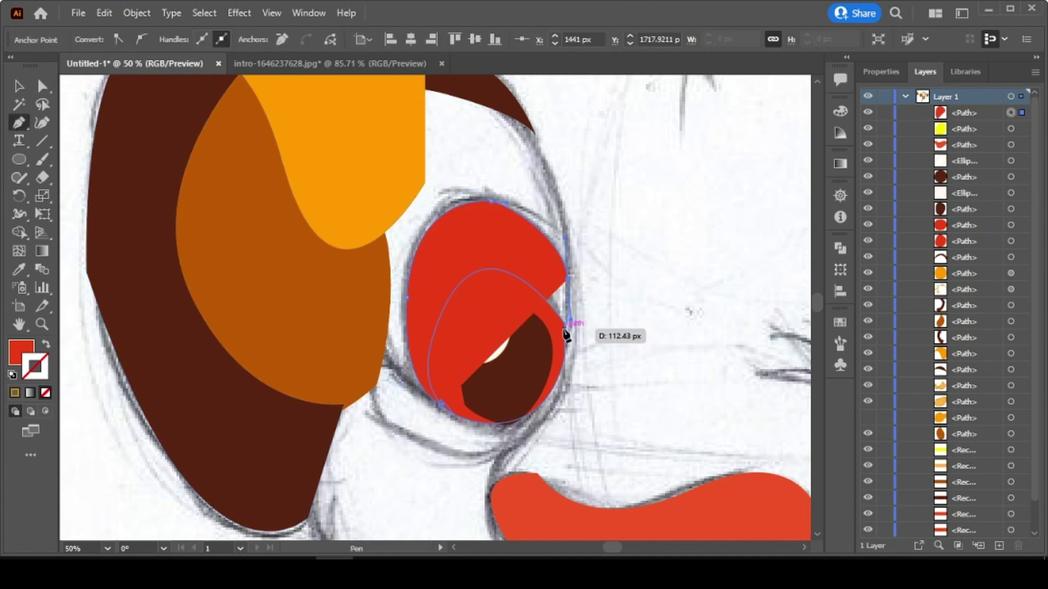
{"action": "left_click", "coordinate": [441, 405]}
Fill the traced left eye shape with the yellow palette colour using the Eyedropper.
{"action": "left_click", "coordinate": [20, 271]}
{"action": "left_click_drag", "start_coordinate": [661, 322], "coordinate": [311, 310]}
{"action": "left_click", "coordinate": [655, 305]}
{"action": "key", "text": "v"}
Move both yellow eye shapes beneath the red iris shapes in the layer's stacking order and deselect them.
{"action": "left_click", "coordinate": [964, 113]}
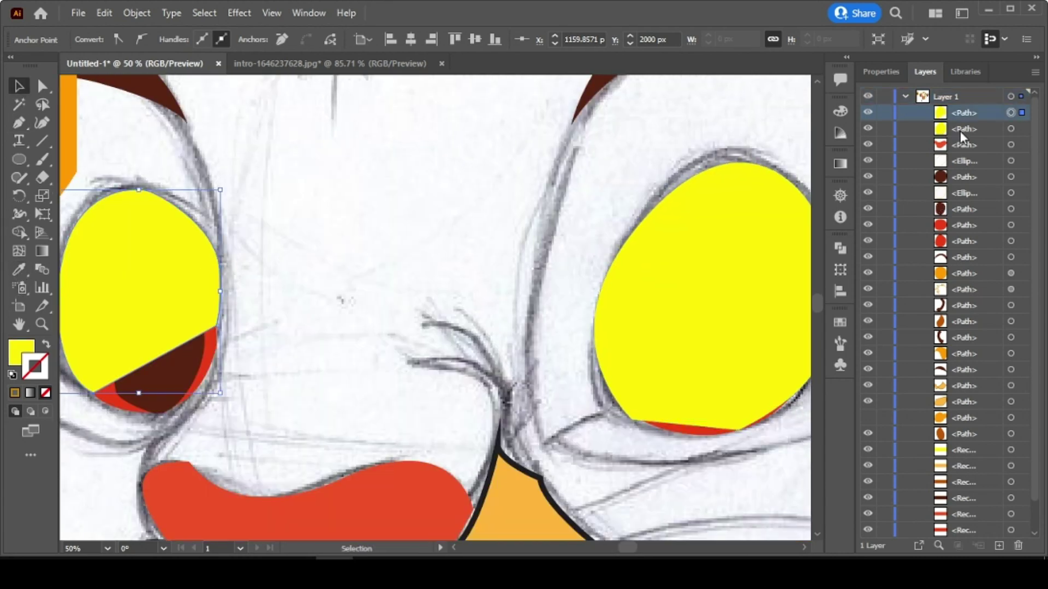
{"action": "left_click", "coordinate": [963, 130], "text": "shift"}
{"action": "left_click_drag", "start_coordinate": [963, 131], "coordinate": [967, 249]}
{"action": "key", "text": "ctrl+0"}
{"action": "key", "text": "ctrl+shift+a"}
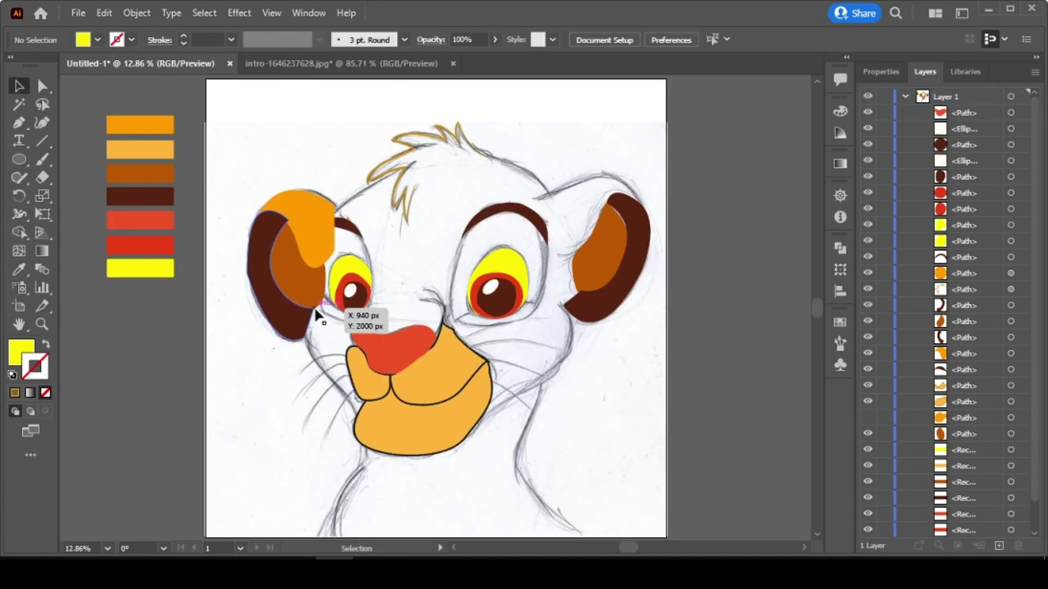
Trace the larger area around the left eye, from the brow down to the lower lid, as a closed Pen shape.
{"action": "scroll", "coordinate": [253, 202], "scroll_direction": "up", "scroll_amount": 3}
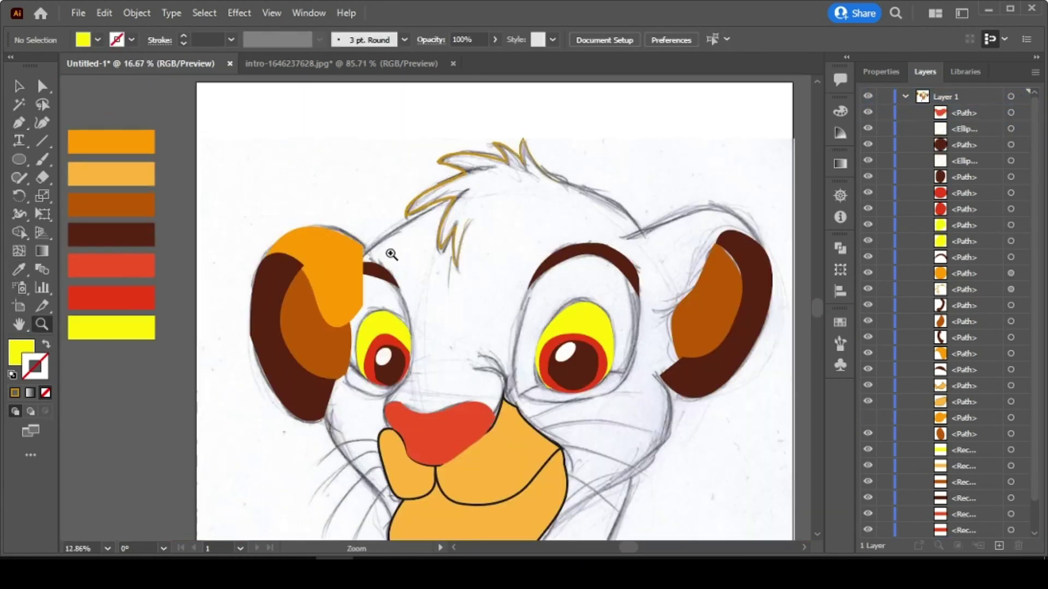
{"action": "key", "text": "p"}
{"action": "left_click", "coordinate": [449, 263]}
{"action": "left_click_drag", "start_coordinate": [479, 401], "coordinate": [457, 449]}
{"action": "left_click", "coordinate": [381, 411]}
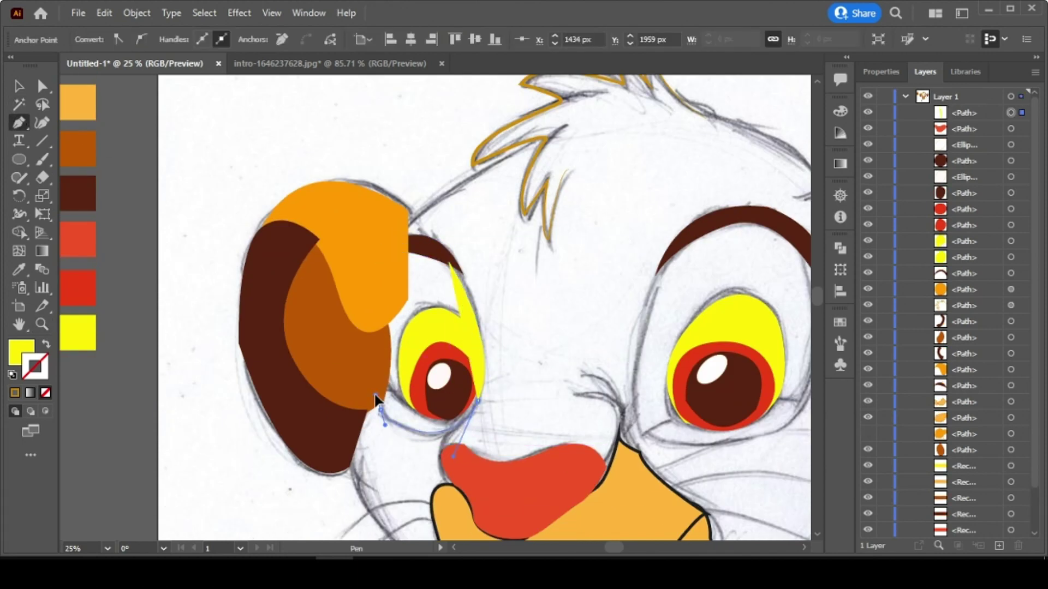
{"action": "left_click", "coordinate": [413, 243]}
{"action": "left_click", "coordinate": [449, 262]}
Sample the palette's top orange onto the left eye-area shape and darken its fill to dd7e00.
{"action": "scroll", "coordinate": [84, 116], "scroll_direction": "up", "scroll_amount": 2}
{"action": "left_click", "coordinate": [81, 125]}
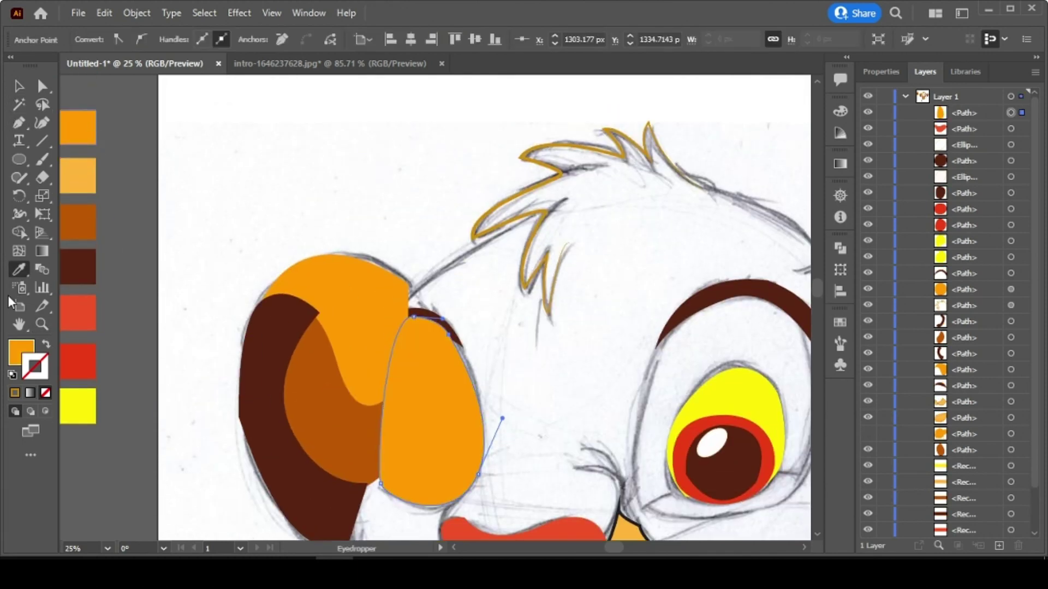
{"action": "double_click", "coordinate": [21, 353]}
{"action": "left_click_drag", "start_coordinate": [757, 278], "coordinate": [762, 294]}
{"action": "left_click", "coordinate": [929, 276]}
{"action": "left_click", "coordinate": [20, 86]}
{"action": "left_click", "coordinate": [586, 313]}
Trace the larger area around the right eye in the same dark orange and move both eye-area shapes beneath the eyes.
{"action": "scroll", "coordinate": [587, 313], "scroll_direction": "down", "scroll_amount": 3}
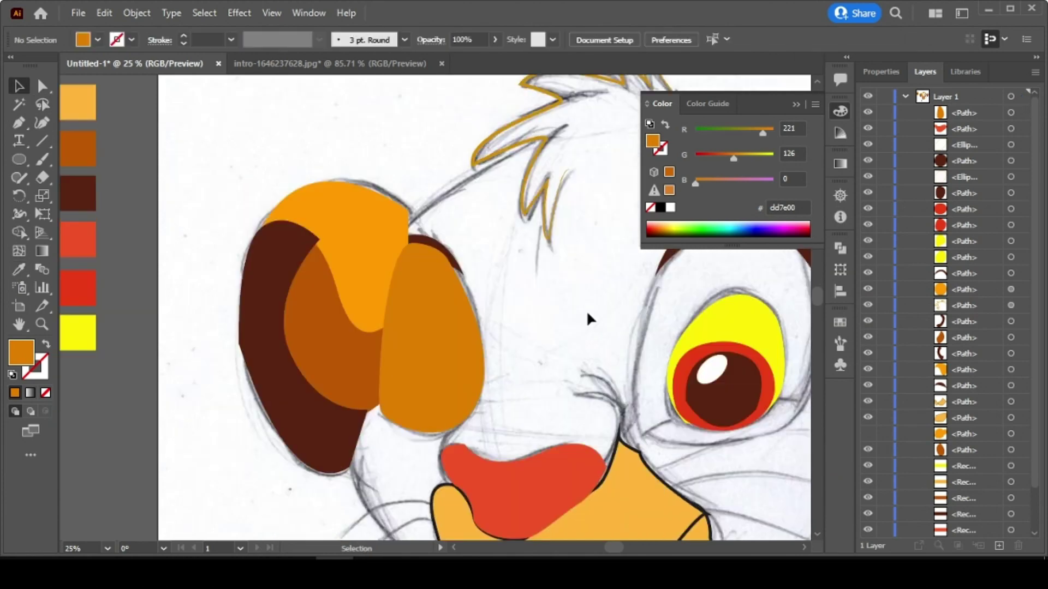
{"action": "scroll", "coordinate": [587, 317], "scroll_direction": "right", "scroll_amount": 3}
{"action": "key", "text": "p"}
{"action": "left_click", "coordinate": [441, 381]}
{"action": "left_click_drag", "start_coordinate": [461, 249], "coordinate": [491, 200]}
{"action": "left_click_drag", "start_coordinate": [596, 195], "coordinate": [631, 229]}
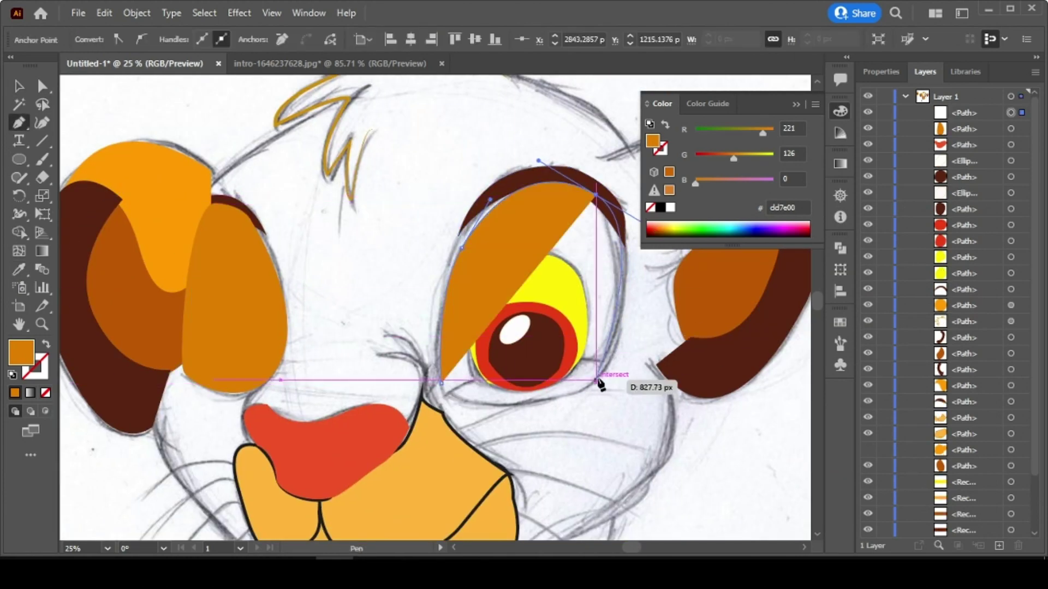
{"action": "left_click_drag", "start_coordinate": [588, 388], "coordinate": [555, 400]}
{"action": "left_click_drag", "start_coordinate": [441, 381], "coordinate": [442, 389]}
{"action": "key", "text": "v"}
{"action": "left_click_drag", "start_coordinate": [953, 113], "coordinate": [964, 384]}
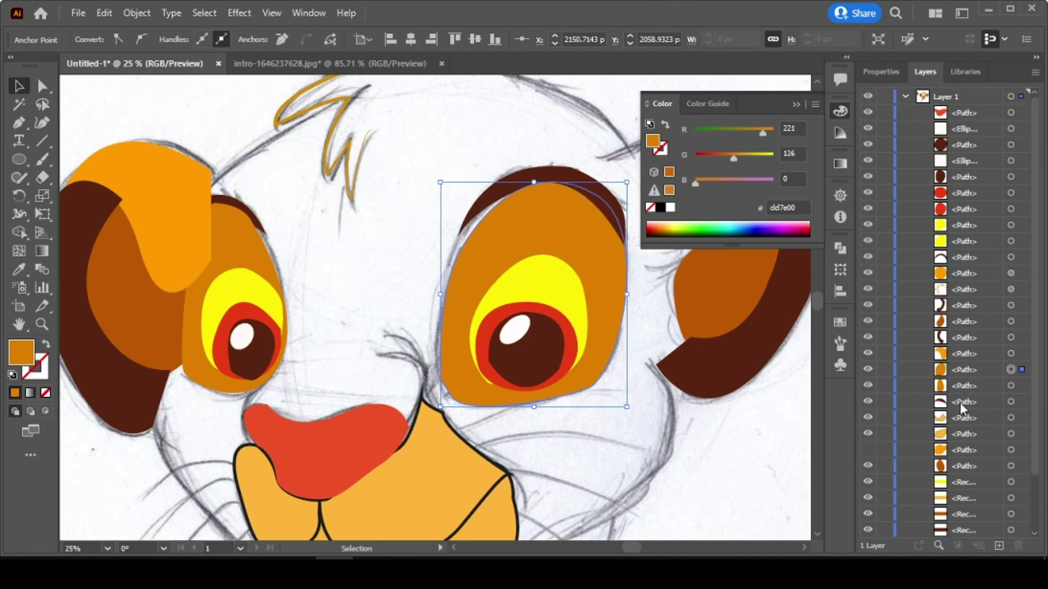
Reshape the left ear's orange flap by moving its inner anchors so its edge slants inward beside the eye area.
{"action": "scroll", "coordinate": [961, 403], "scroll_direction": "down", "scroll_amount": 2}
{"action": "left_click", "coordinate": [412, 284]}
{"action": "scroll", "coordinate": [129, 346], "scroll_direction": "down", "scroll_amount": 3}
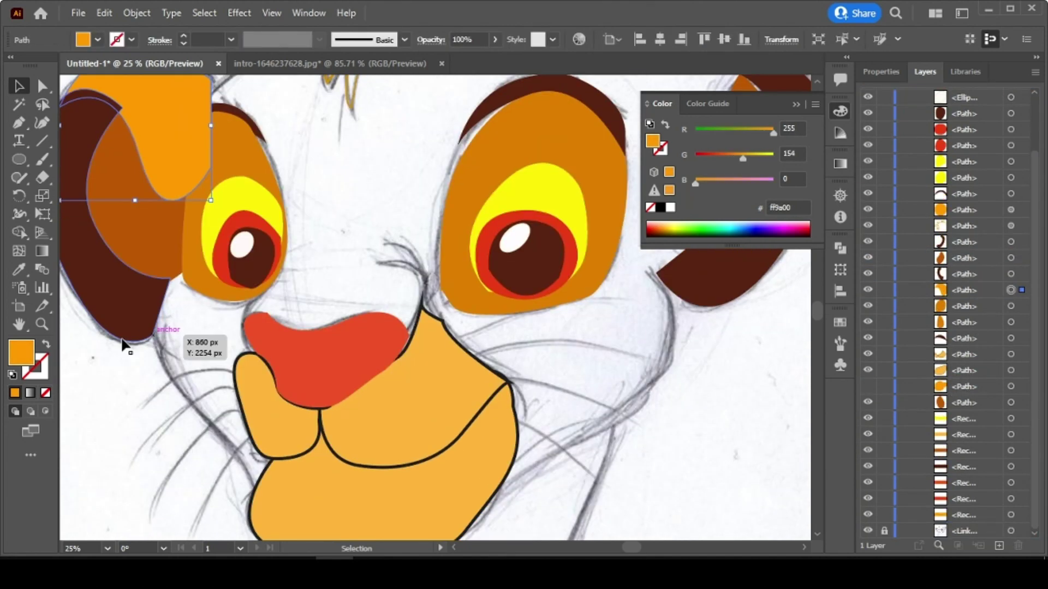
{"action": "scroll", "coordinate": [172, 216], "scroll_direction": "up", "scroll_amount": 2}
{"action": "key", "text": "a"}
{"action": "mouse_move", "coordinate": [209, 225]}
{"action": "left_mouse_down"}
{"action": "mouse_move", "coordinate": [202, 172]}
{"action": "mouse_move", "coordinate": [194, 224]}
{"action": "left_mouse_up"}
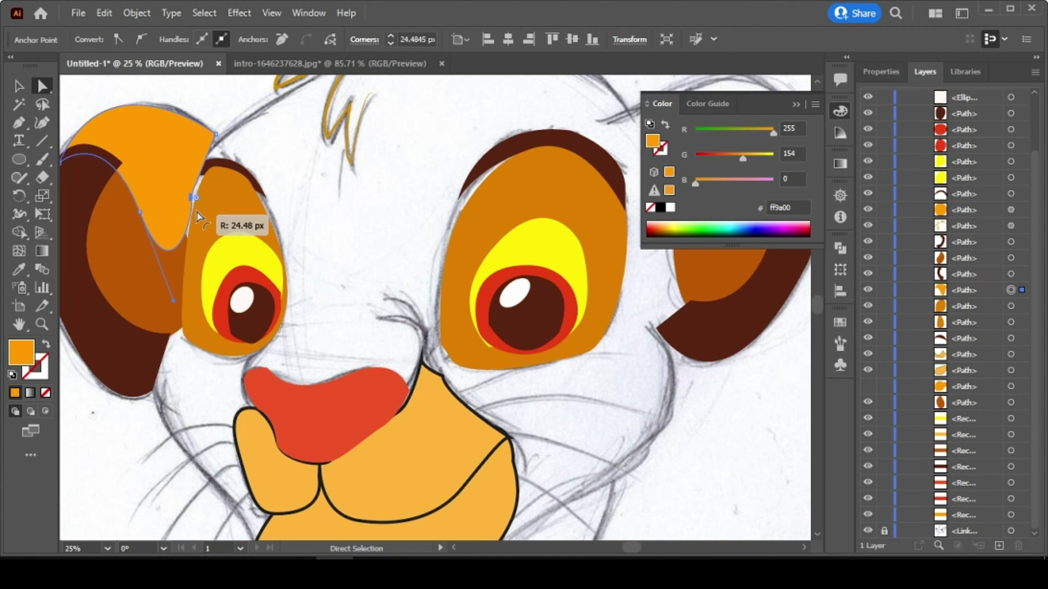
{"action": "left_click_drag", "start_coordinate": [198, 216], "coordinate": [326, 250]}
{"action": "left_click", "coordinate": [230, 211]}
{"action": "left_click_drag", "start_coordinate": [215, 166], "coordinate": [215, 166]}
{"action": "left_click", "coordinate": [230, 99]}
{"action": "scroll", "coordinate": [246, 164], "scroll_direction": "up", "scroll_amount": 2}
{"action": "left_click", "coordinate": [281, 276], "text": "ctrl"}
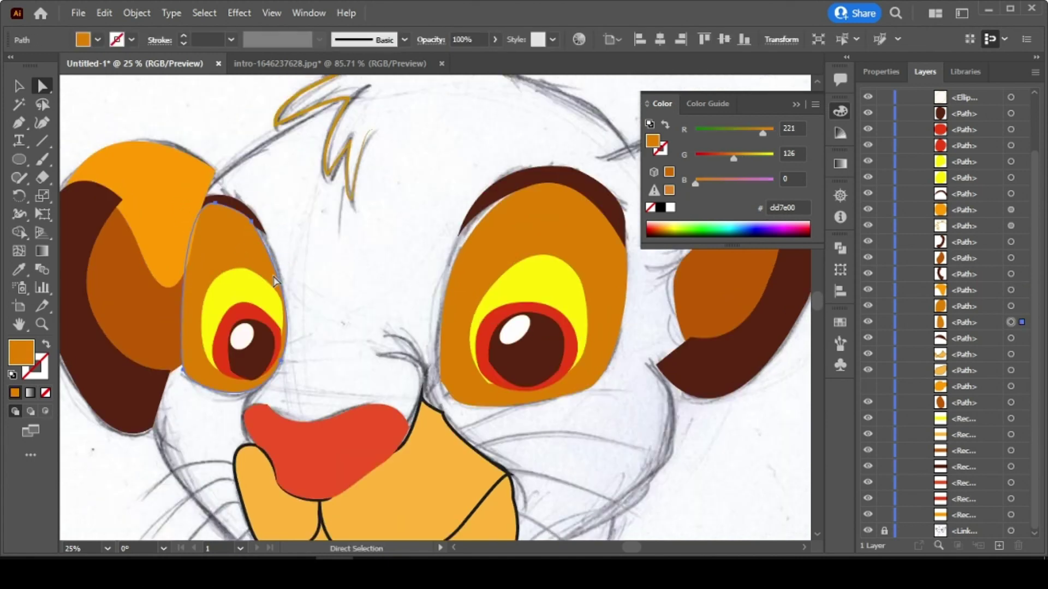
{"action": "left_click", "coordinate": [215, 128]}
{"action": "left_click", "coordinate": [470, 262]}
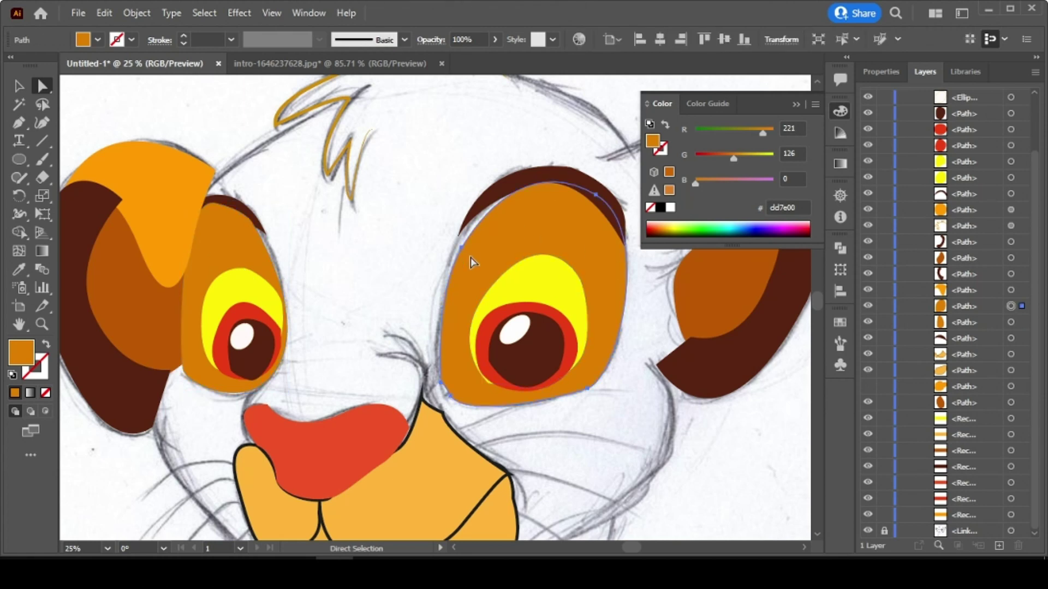
{"action": "left_click", "coordinate": [470, 210]}
{"action": "left_click", "coordinate": [355, 203]}
Show the hidden head shape again behind the facial features and fit the whole artboard in view.
{"action": "scroll", "coordinate": [356, 203], "scroll_direction": "down", "scroll_amount": 3}
{"action": "scroll", "coordinate": [356, 203], "scroll_direction": "down", "scroll_amount": 2}
{"action": "key", "text": "ctrl+0"}
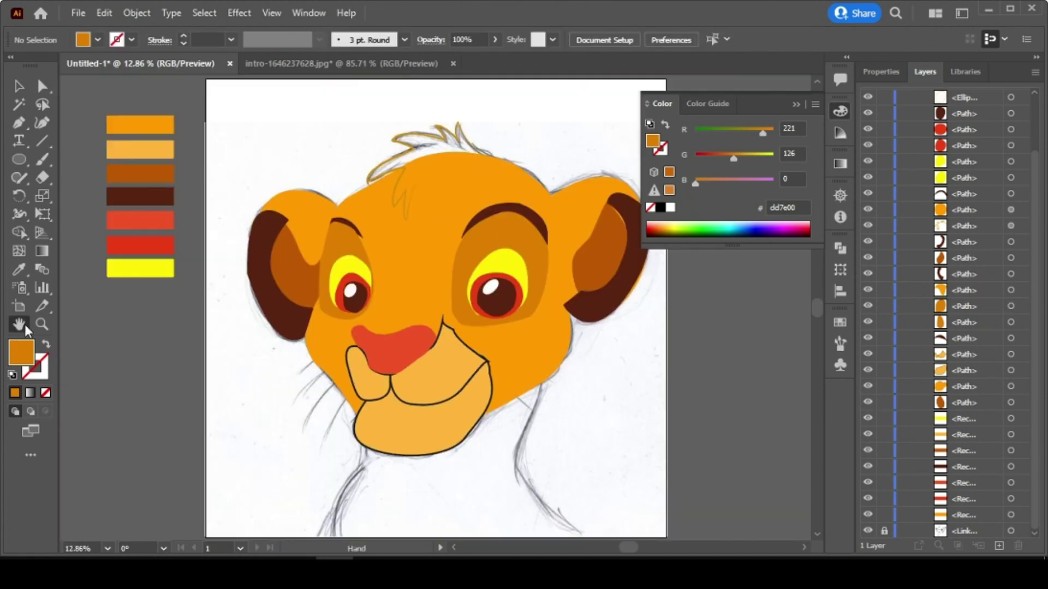
{"action": "key", "text": "h"}
{"action": "left_click", "coordinate": [644, 189]}
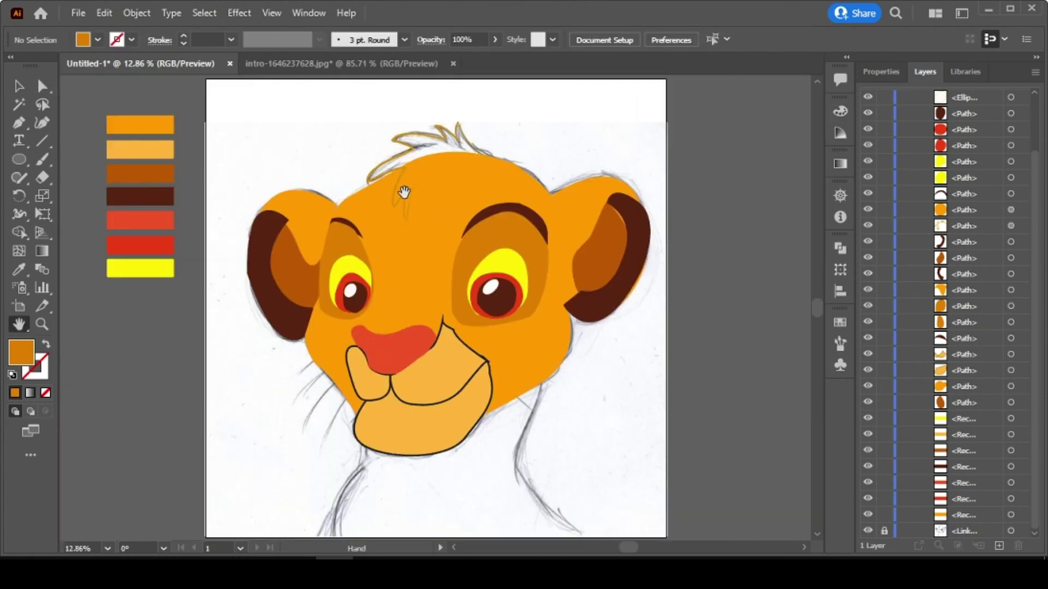
Fill the hair tuft with the head's orange while keeping its gold 14 pt outline.
{"action": "left_click", "coordinate": [18, 88]}
{"action": "left_click", "coordinate": [377, 166]}
{"action": "key", "text": "i"}
{"action": "left_click", "coordinate": [415, 271]}
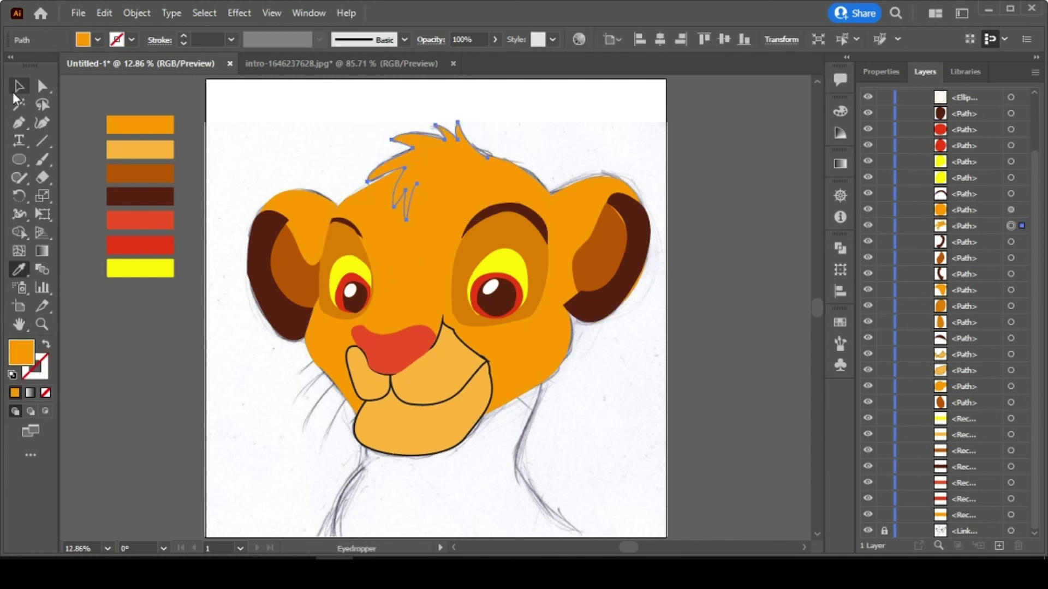
{"action": "key", "text": "v"}
{"action": "key", "text": "shift+x"}
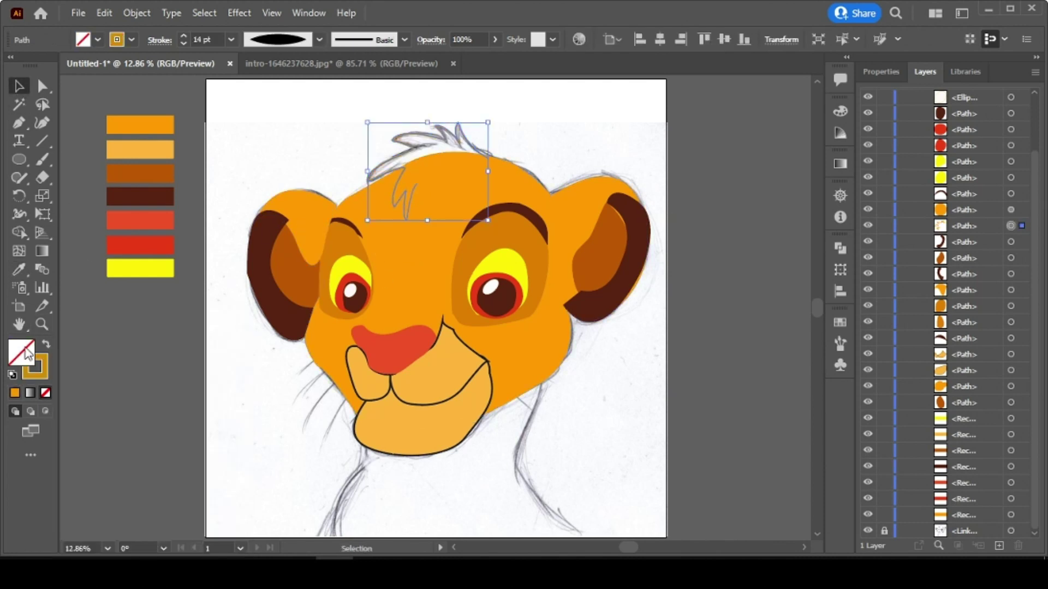
{"action": "left_click", "coordinate": [15, 393]}
{"action": "scroll", "coordinate": [475, 218], "scroll_direction": "up", "scroll_amount": 1}
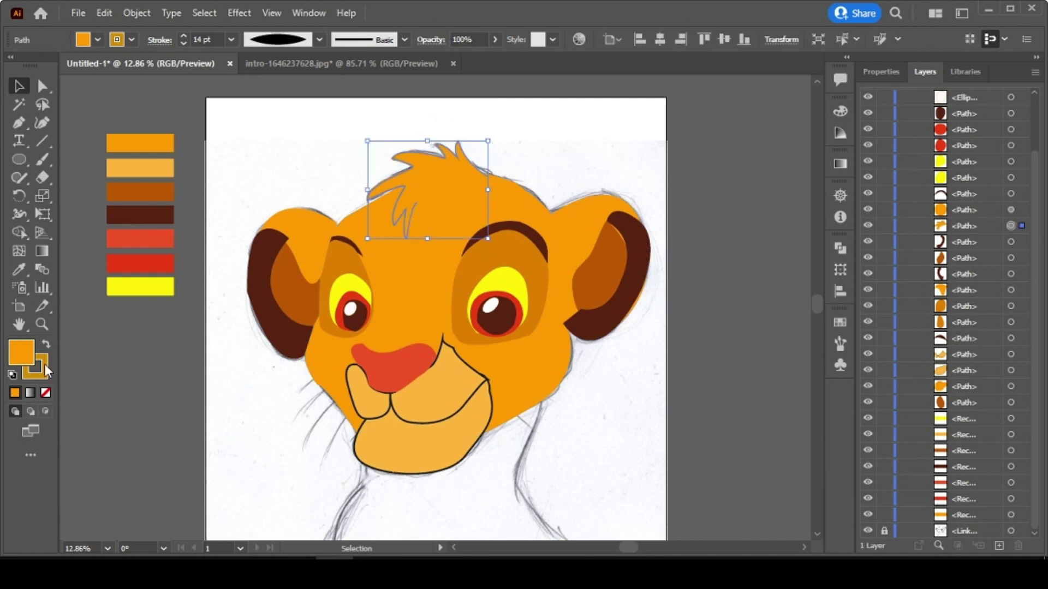
Sample the head's style onto the hair tuft and give it a 1 pt outline in fca50b.
{"action": "double_click", "coordinate": [44, 367]}
{"action": "left_click", "coordinate": [930, 298]}
{"action": "left_click", "coordinate": [19, 269]}
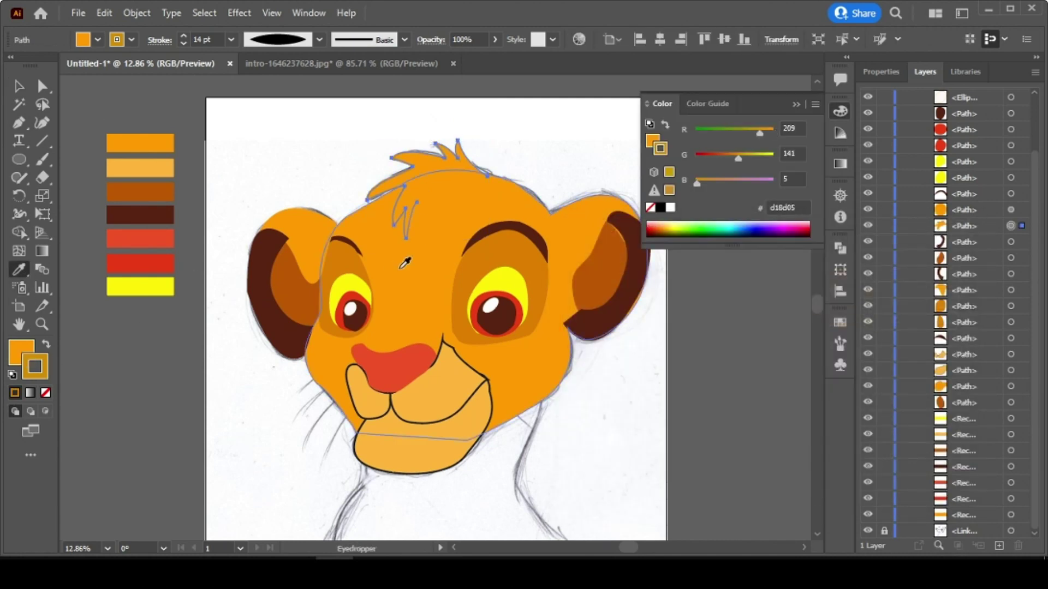
{"action": "left_click", "coordinate": [403, 264]}
{"action": "left_click", "coordinate": [15, 393]}
{"action": "double_click", "coordinate": [35, 371]}
{"action": "type", "text": "fca50b"}
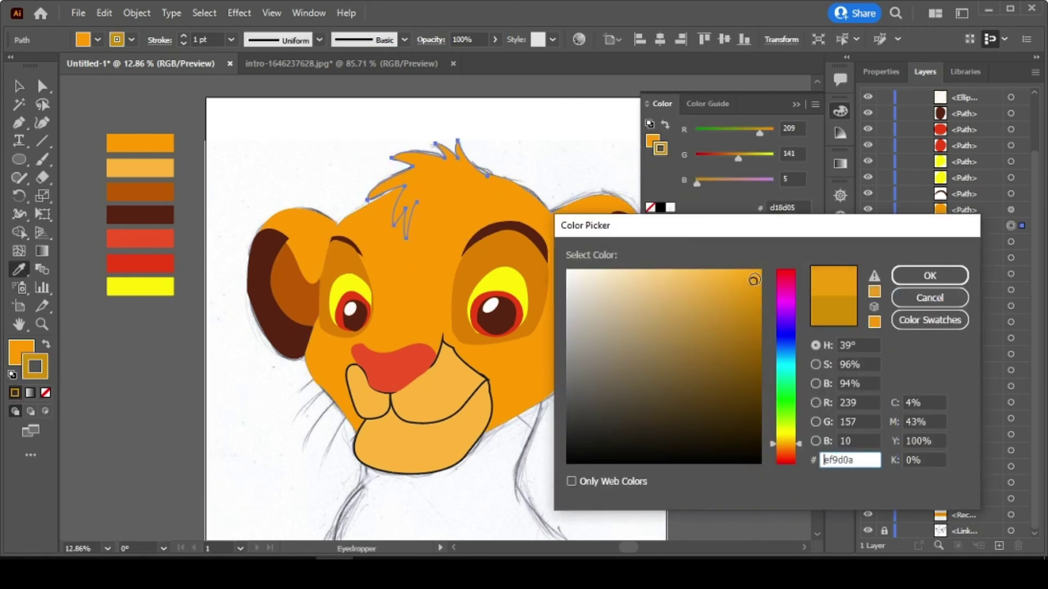
{"action": "key", "text": "Return"}
{"action": "key", "text": "v"}
Set the hair tuft's outline colour to yellow f9cb0d and deselect it.
{"action": "left_click", "coordinate": [393, 175]}
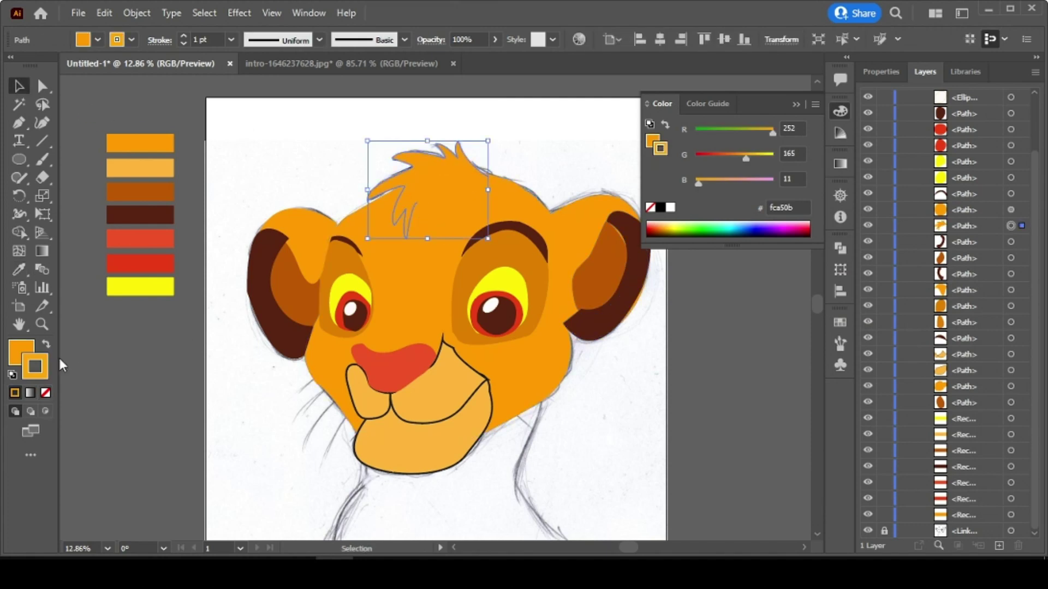
{"action": "double_click", "coordinate": [44, 374]}
{"action": "left_click", "coordinate": [782, 438]}
{"action": "left_click", "coordinate": [749, 275]}
{"action": "left_click", "coordinate": [911, 277]}
{"action": "left_click", "coordinate": [726, 306]}
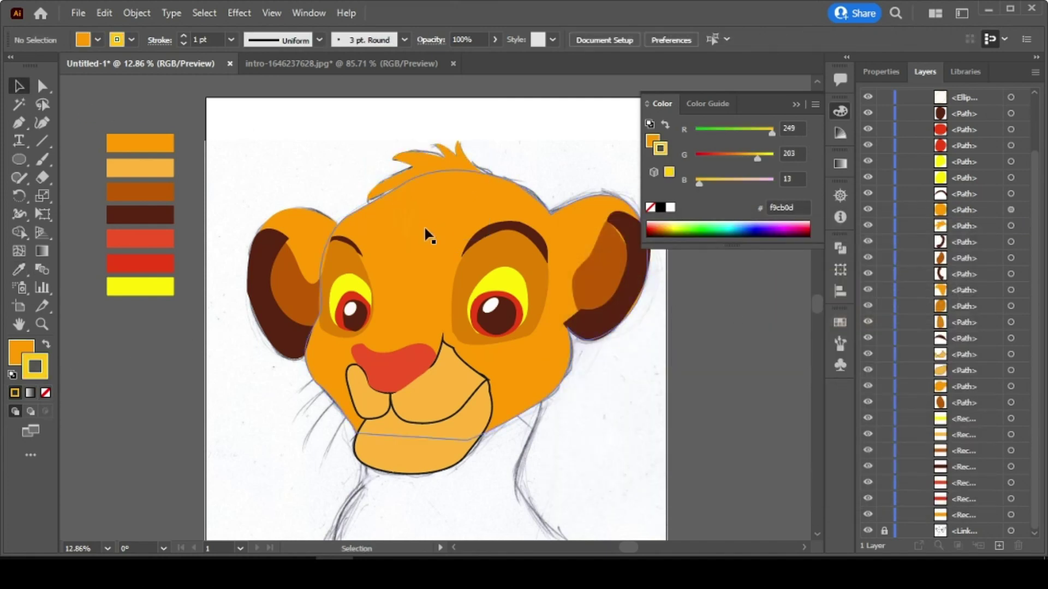
Set the hair tuft's outline to f4c70b with a stroke weight of 19 pt.
{"action": "left_click", "coordinate": [423, 186]}
{"action": "double_click", "coordinate": [39, 374]}
{"action": "left_click", "coordinate": [748, 281]}
{"action": "left_click", "coordinate": [931, 275]}
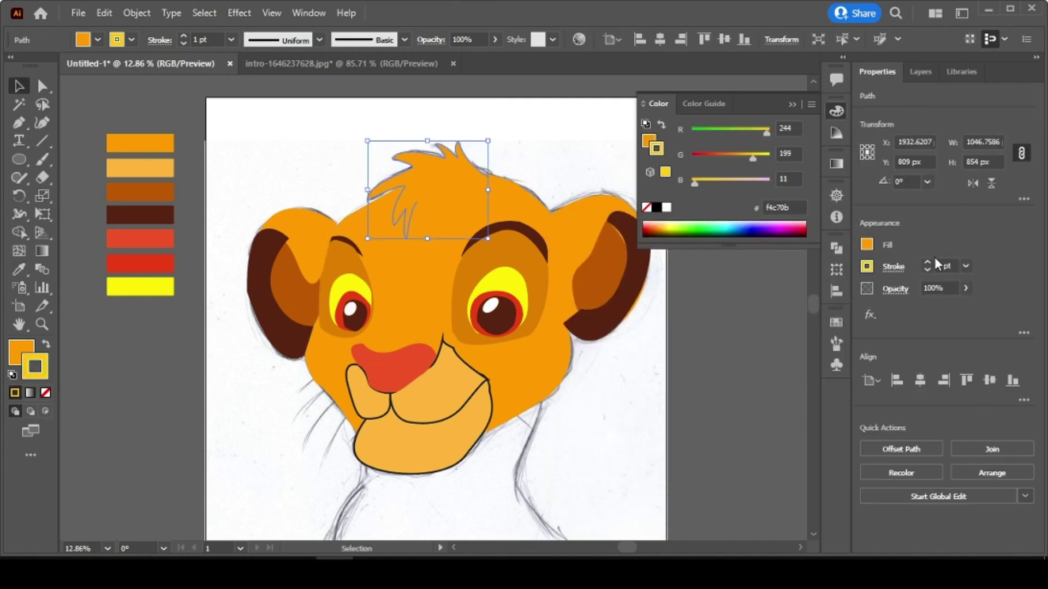
{"action": "left_click", "coordinate": [927, 264]}
{"action": "left_click", "coordinate": [928, 264]}
{"action": "left_click", "coordinate": [928, 264]}
{"action": "left_click", "coordinate": [748, 311]}
Change the hair tuft's outline to an orange close to the head's fill colour.
{"action": "left_click", "coordinate": [403, 202]}
{"action": "double_click", "coordinate": [38, 372]}
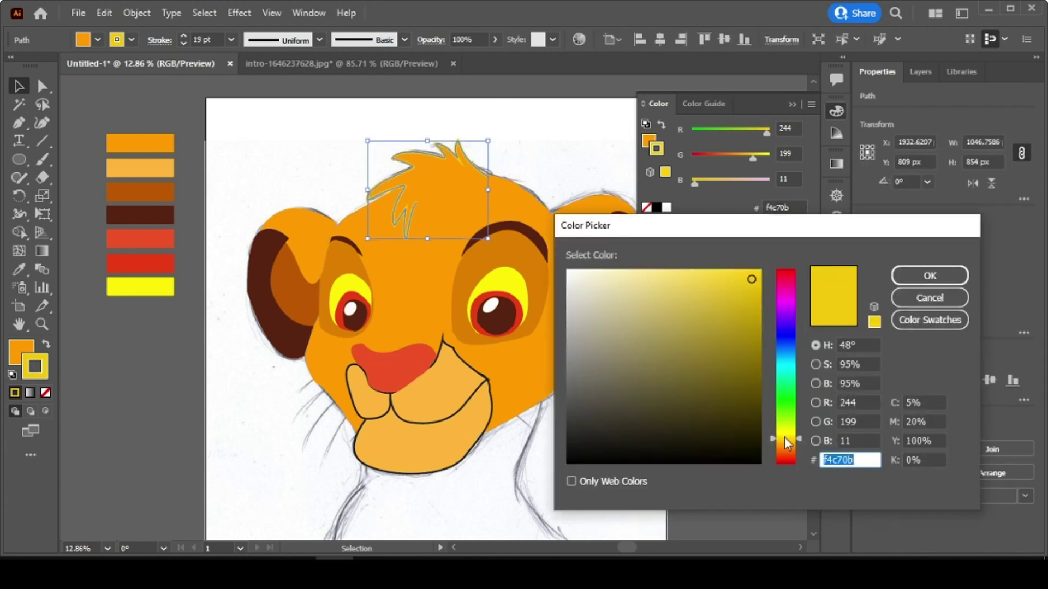
{"action": "left_click", "coordinate": [751, 280]}
{"action": "left_click", "coordinate": [929, 275]}
{"action": "left_click", "coordinate": [739, 217]}
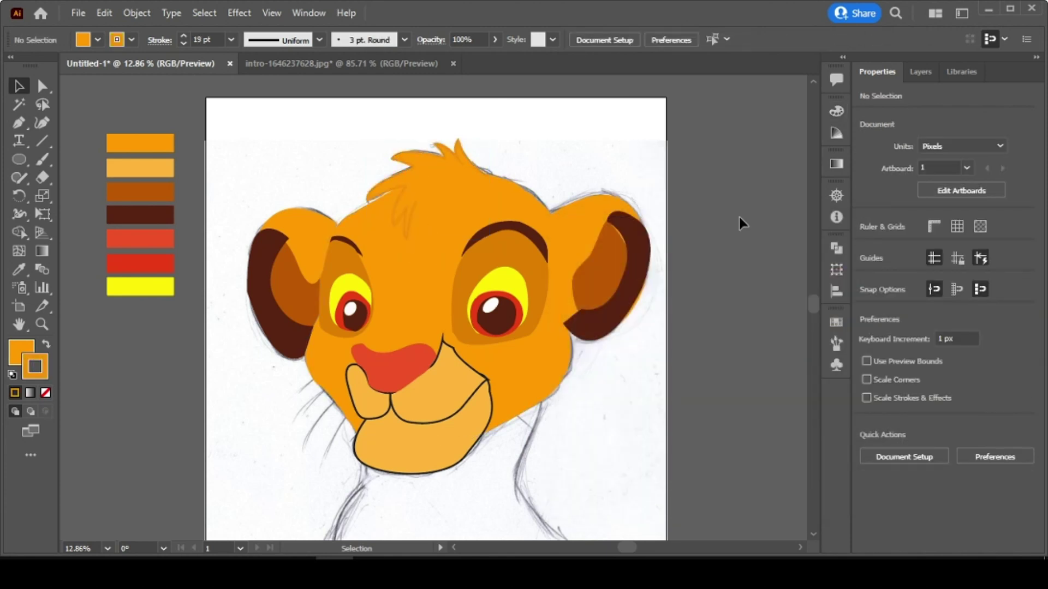
Shift the hair tuft's outline hue toward a slightly deeper orange and deselect the tuft.
{"action": "left_click", "coordinate": [408, 228]}
{"action": "double_click", "coordinate": [35, 366]}
{"action": "left_click", "coordinate": [786, 455]}
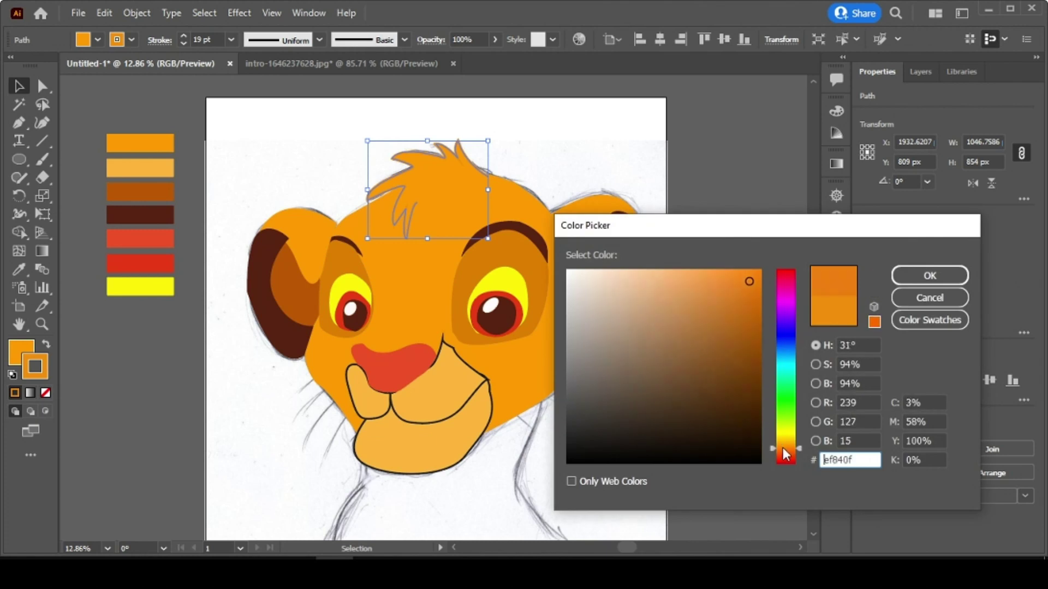
{"action": "left_click_drag", "start_coordinate": [783, 449], "coordinate": [782, 446]}
{"action": "left_click", "coordinate": [930, 276]}
{"action": "left_click", "coordinate": [715, 293]}
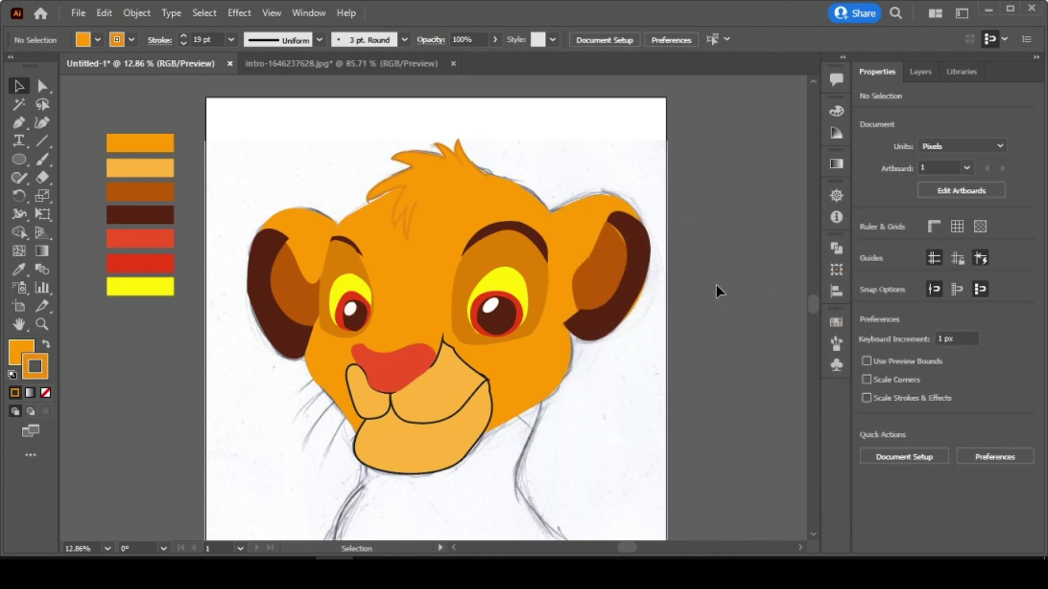
Trace the neck and shoulders as a closed Pen shape from under the cheek, past the artboard's lower edge, to behind the chin.
{"action": "scroll", "coordinate": [716, 292], "scroll_direction": "down", "scroll_amount": 3}
{"action": "key", "text": "p"}
{"action": "left_click", "coordinate": [539, 312]}
{"action": "left_click_drag", "start_coordinate": [513, 387], "coordinate": [523, 414]}
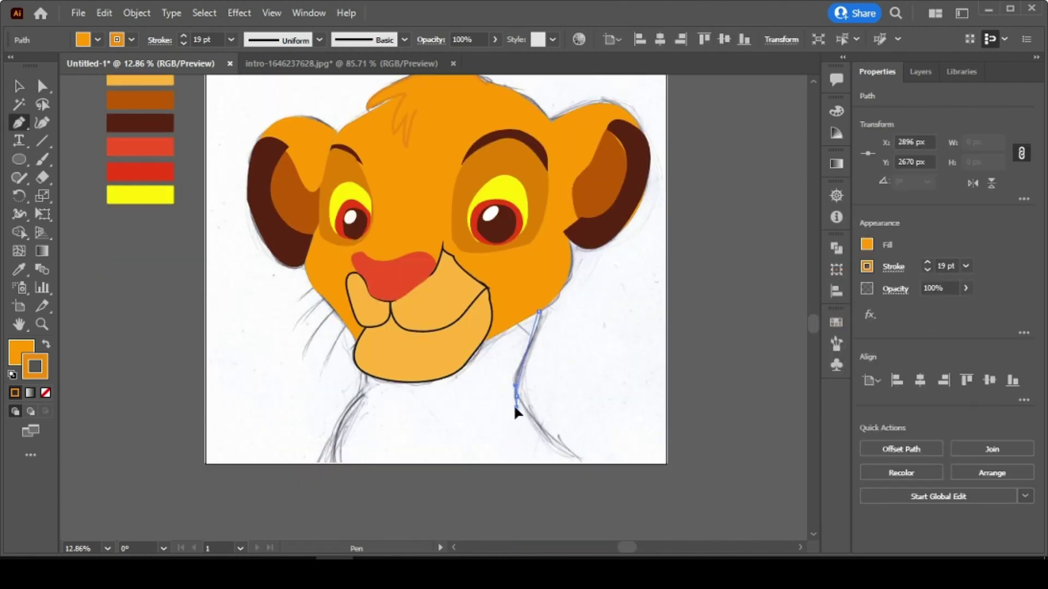
{"action": "left_click", "coordinate": [510, 406]}
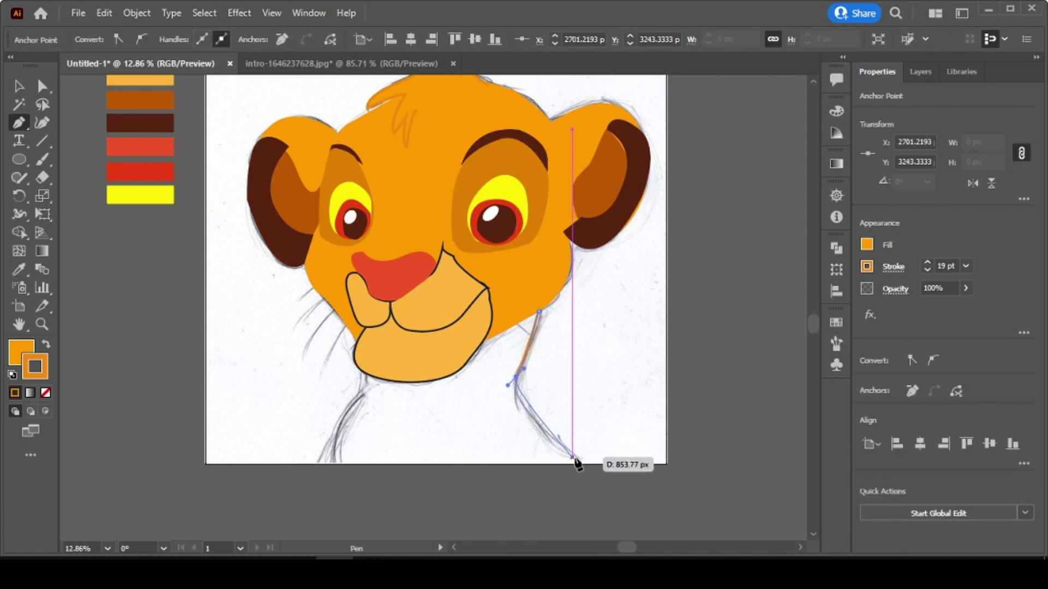
{"action": "left_click", "coordinate": [593, 479]}
{"action": "left_click", "coordinate": [334, 464]}
{"action": "left_click_drag", "start_coordinate": [363, 395], "coordinate": [392, 388]}
{"action": "left_click", "coordinate": [367, 355]}
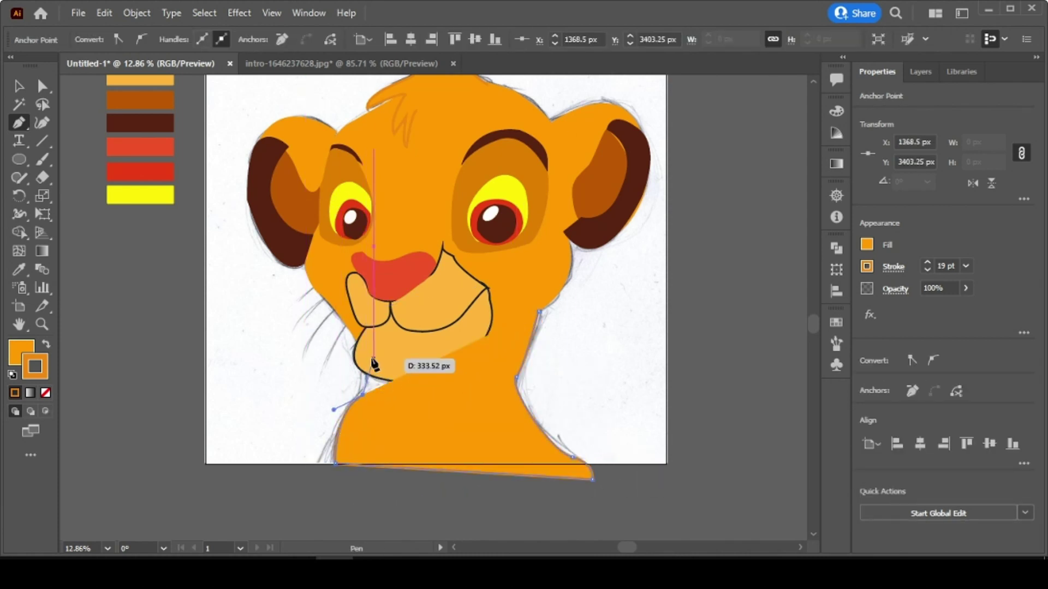
{"action": "left_click", "coordinate": [539, 312]}
Fill the neck shape with the head's orange without an outline and move it beneath the face shapes in the layer.
{"action": "key", "text": "i"}
{"action": "left_click", "coordinate": [238, 224]}
{"action": "key", "text": "v"}
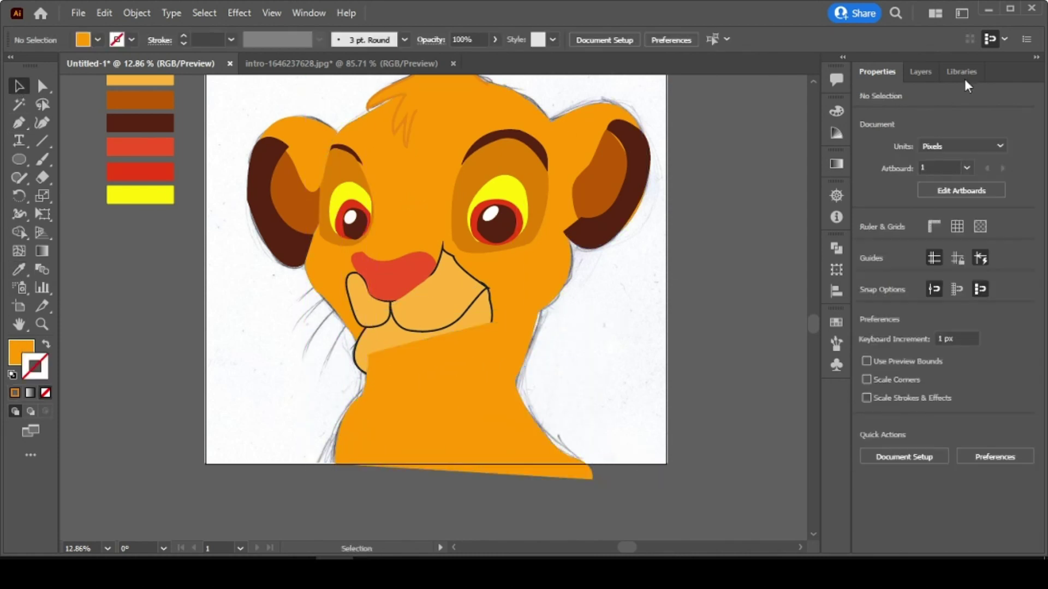
{"action": "left_click", "coordinate": [920, 72]}
{"action": "left_click_drag", "start_coordinate": [964, 97], "coordinate": [965, 507]}
{"action": "left_click", "coordinate": [540, 443]}
{"action": "left_click", "coordinate": [650, 431]}
Reshape the neck's upper corner and side curves with the Direct Selection tool to follow the sketch under the chin.
{"action": "left_click", "coordinate": [42, 324]}
{"action": "left_click", "coordinate": [410, 328]}
{"action": "left_click", "coordinate": [410, 328]}
{"action": "left_click", "coordinate": [43, 87]}
{"action": "left_click", "coordinate": [404, 415]}
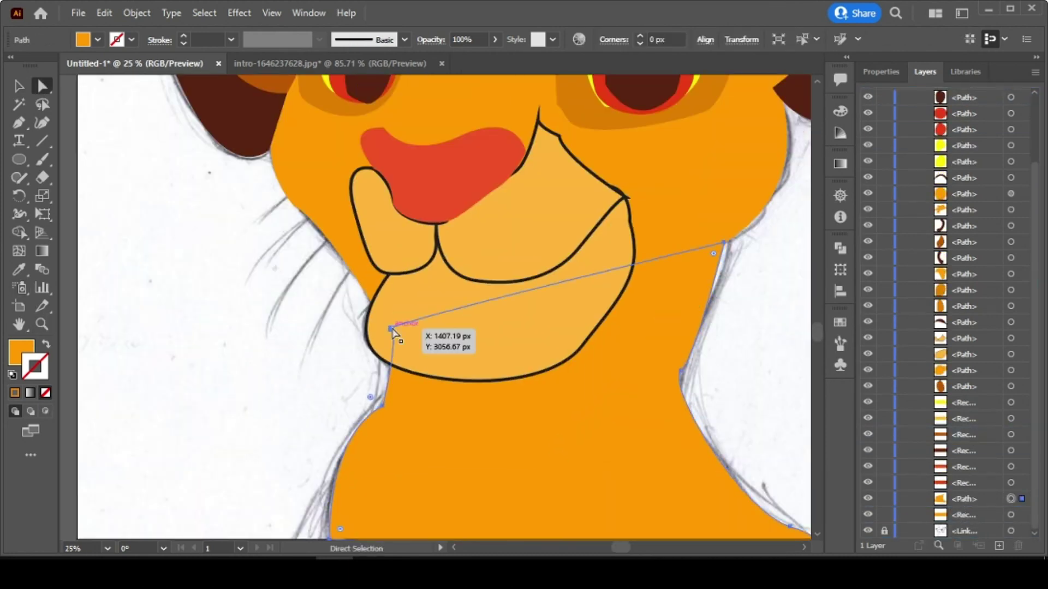
{"action": "left_click_drag", "start_coordinate": [391, 328], "coordinate": [392, 310]}
{"action": "left_click", "coordinate": [383, 406]}
{"action": "left_click_drag", "start_coordinate": [376, 406], "coordinate": [223, 333]}
{"action": "left_click_drag", "start_coordinate": [716, 279], "coordinate": [690, 280]}
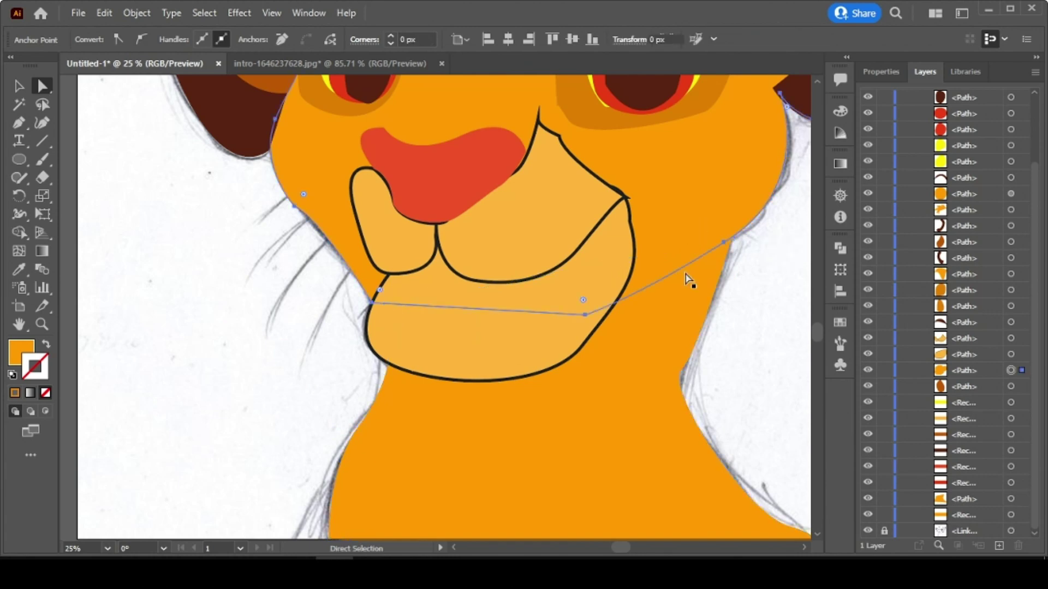
{"action": "left_click", "coordinate": [280, 335]}
{"action": "scroll", "coordinate": [666, 300], "scroll_direction": "up", "scroll_amount": 5}
{"action": "key", "text": "ctrl+0"}
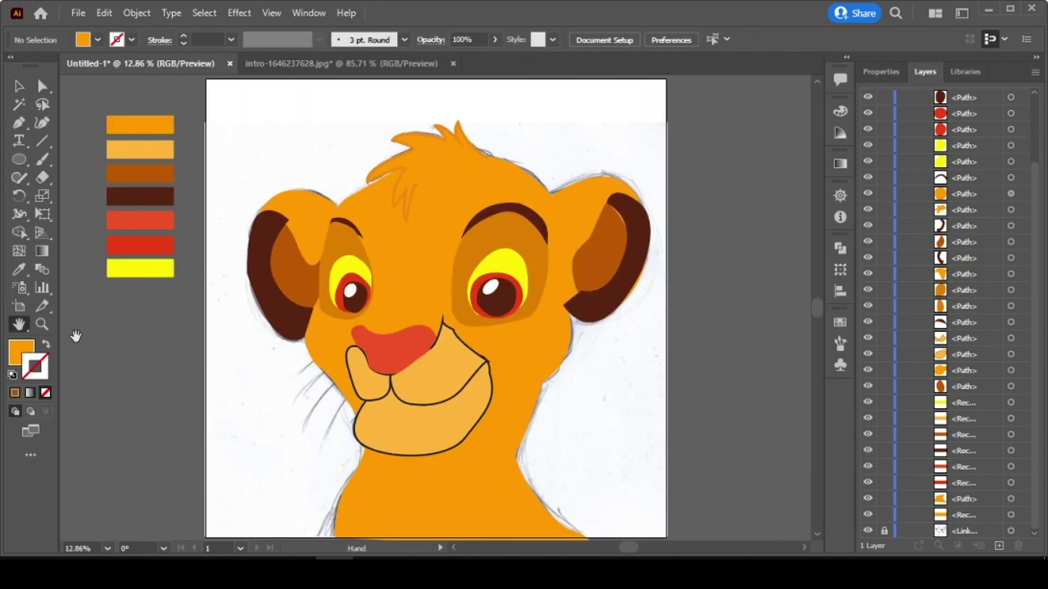
Remove the dark outlines from the muzzle and chin shapes and deselect them.
{"action": "key", "text": "v"}
{"action": "left_click", "coordinate": [437, 386]}
{"action": "left_click", "coordinate": [45, 393]}
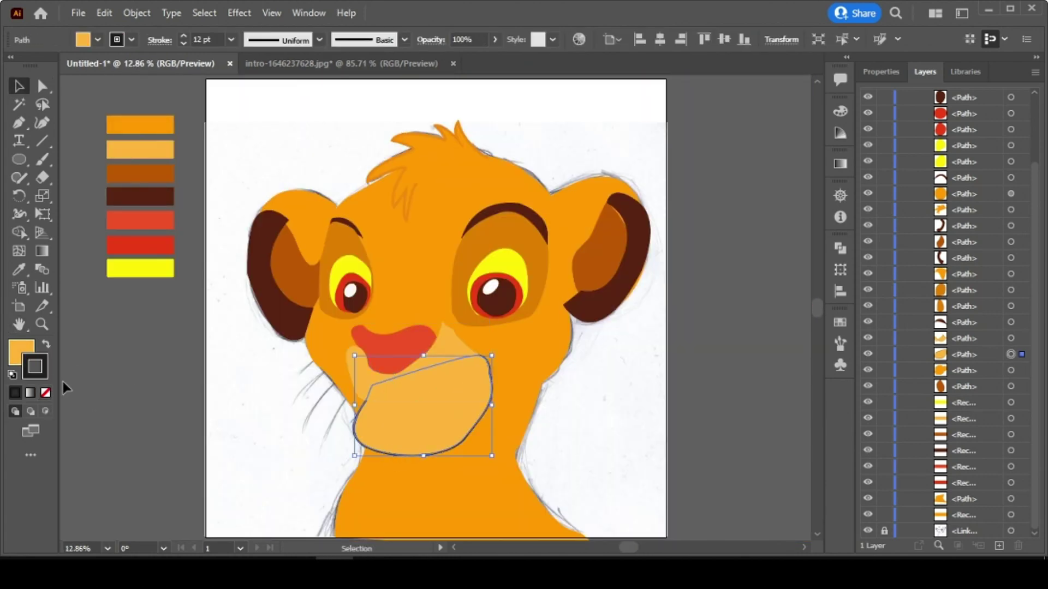
{"action": "left_click", "coordinate": [246, 399]}
{"action": "left_click", "coordinate": [466, 414]}
{"action": "left_click", "coordinate": [223, 364]}
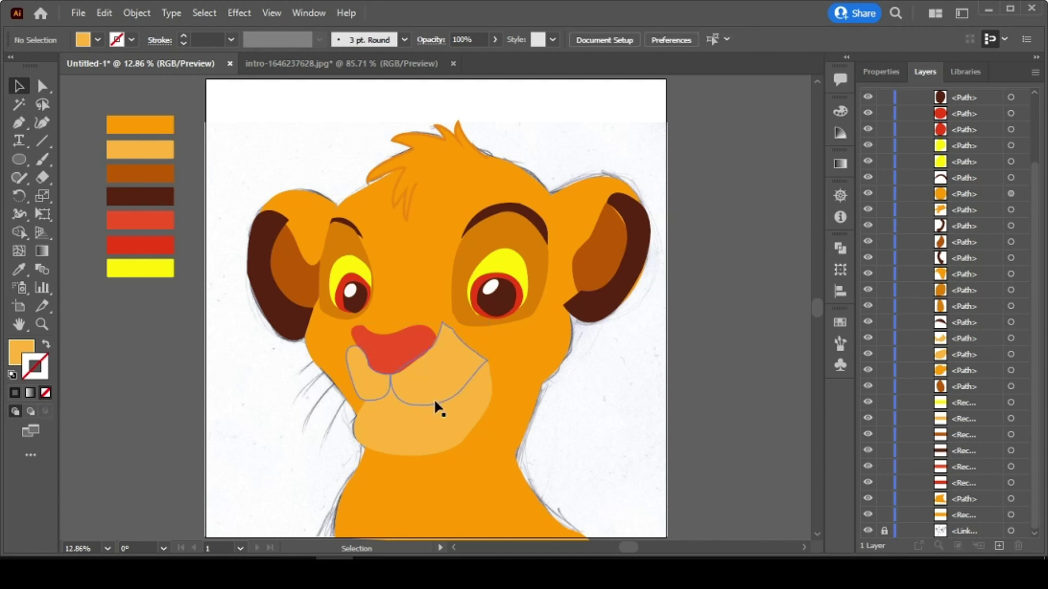
Zoom to the mouth and hide the muzzle, chin and head shapes to expose the sketched mouth line.
{"action": "scroll", "coordinate": [972, 412], "scroll_direction": "up", "scroll_amount": 2}
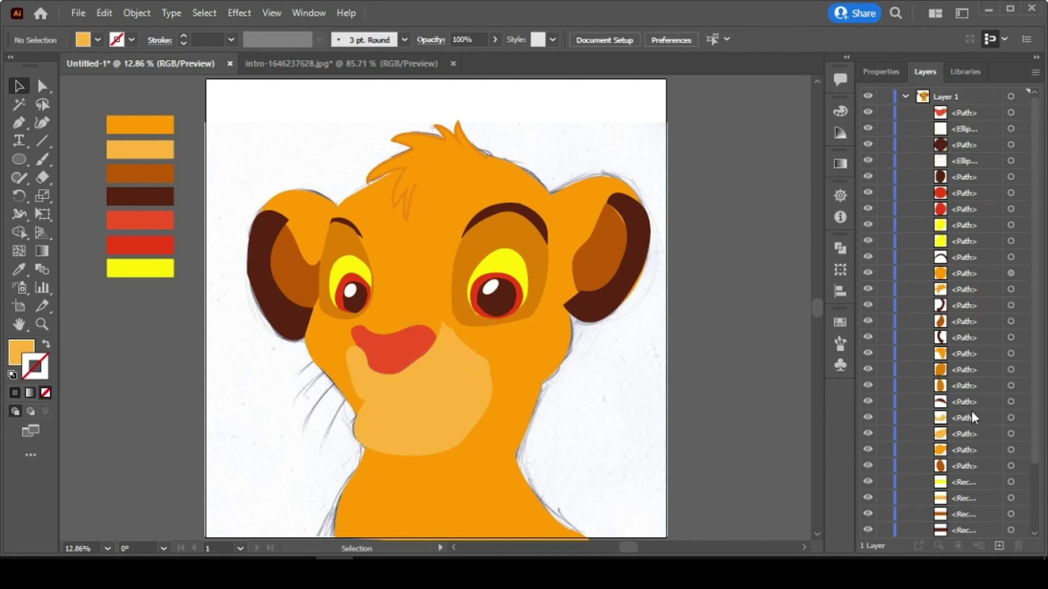
{"action": "left_click", "coordinate": [415, 402]}
{"action": "key", "text": "ctrl+plus"}
{"action": "key", "text": "ctrl+plus"}
{"action": "key", "text": "p"}
{"action": "left_click", "coordinate": [391, 333]}
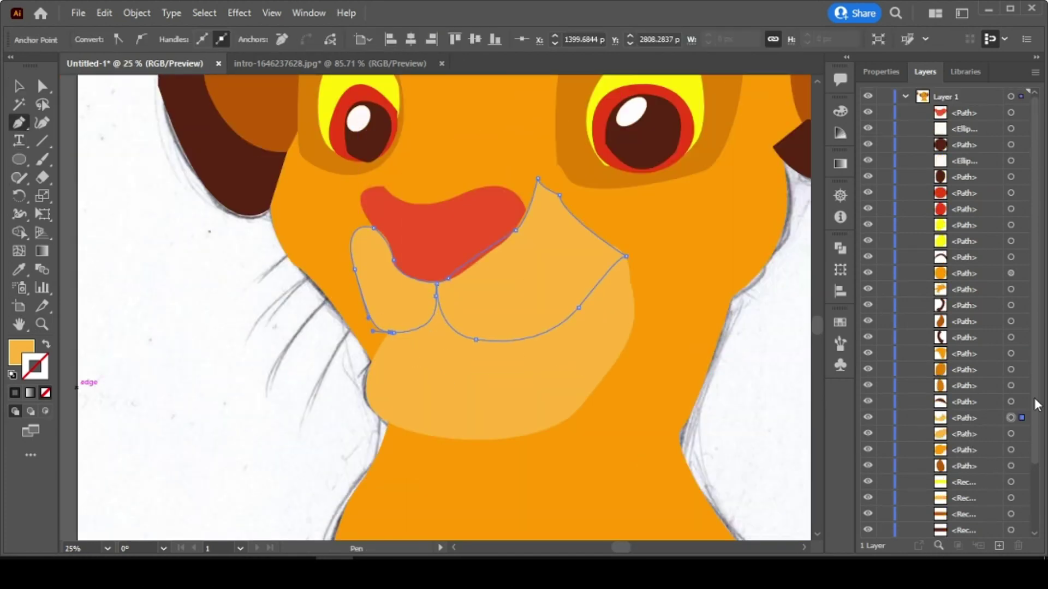
{"action": "scroll", "coordinate": [873, 345], "scroll_direction": "down", "scroll_amount": 3}
{"action": "key", "text": "ctrl+shift+a"}
{"action": "left_click", "coordinate": [867, 355]}
{"action": "left_click", "coordinate": [868, 355]}
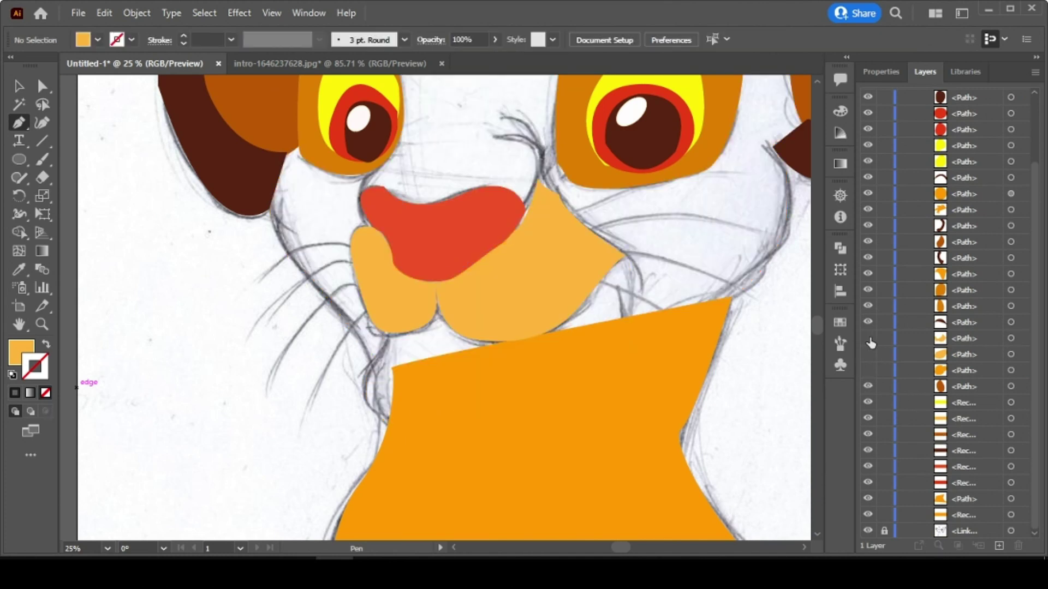
{"action": "left_click", "coordinate": [868, 338]}
Trace the mouth line with the Pen tool from the lower muzzle edge up to the nose and across to the smile's end.
{"action": "left_click", "coordinate": [383, 332]}
{"action": "left_click_drag", "start_coordinate": [435, 288], "coordinate": [425, 231]}
{"action": "left_click", "coordinate": [435, 287]}
{"action": "left_click_drag", "start_coordinate": [468, 336], "coordinate": [587, 298]}
{"action": "left_click_drag", "start_coordinate": [625, 255], "coordinate": [617, 306]}
Give the mouth line no fill and a dark #282827 stroke with a 12 pt weight.
{"action": "left_click", "coordinate": [20, 349]}
{"action": "left_click", "coordinate": [45, 393]}
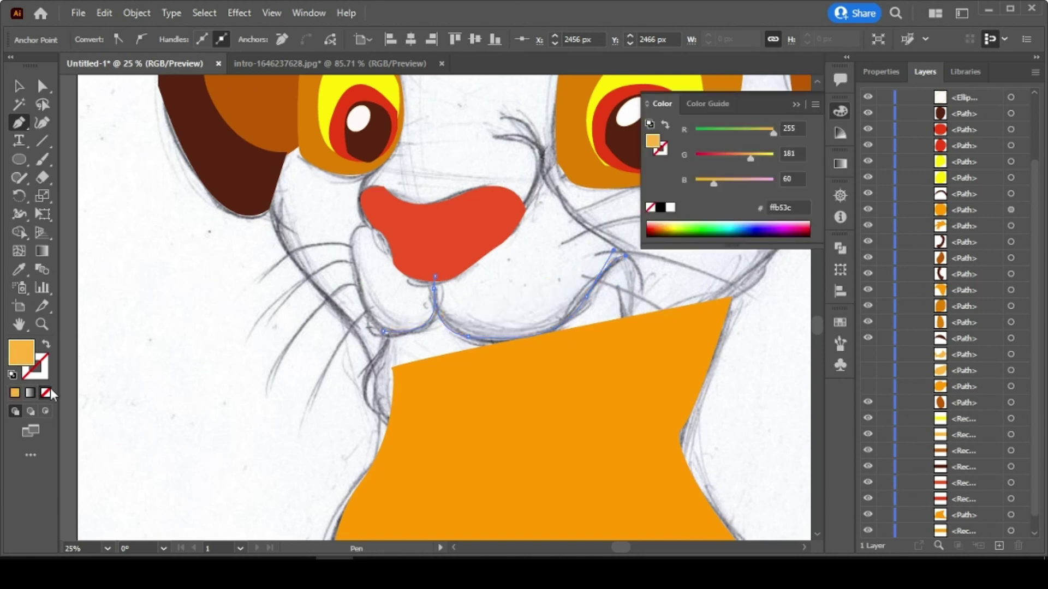
{"action": "double_click", "coordinate": [36, 368]}
{"action": "left_click_drag", "start_coordinate": [592, 442], "coordinate": [571, 435]}
{"action": "left_click", "coordinate": [928, 276]}
{"action": "left_click", "coordinate": [881, 72]}
{"action": "left_click", "coordinate": [927, 264]}
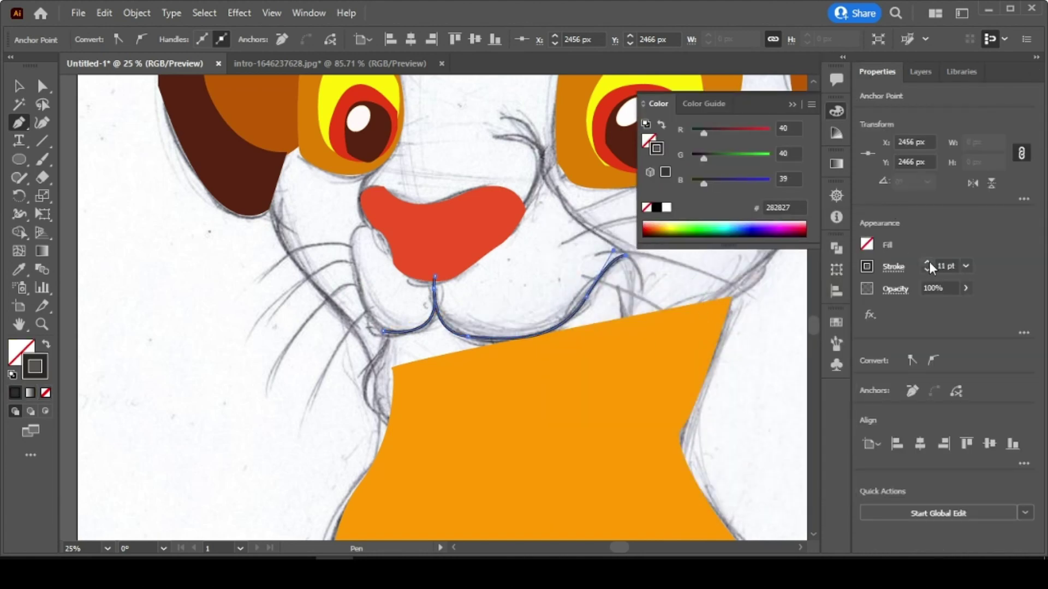
Apply the width profile that tapers at both ends to the mouth line and deselect it.
{"action": "key", "text": "F7"}
{"action": "key", "text": "v"}
{"action": "left_click", "coordinate": [281, 93]}
{"action": "left_click", "coordinate": [240, 273]}
Show the hidden muzzle, chin and head shapes again and fit the artboard in view.
{"action": "scroll", "coordinate": [949, 368], "scroll_direction": "down", "scroll_amount": 3}
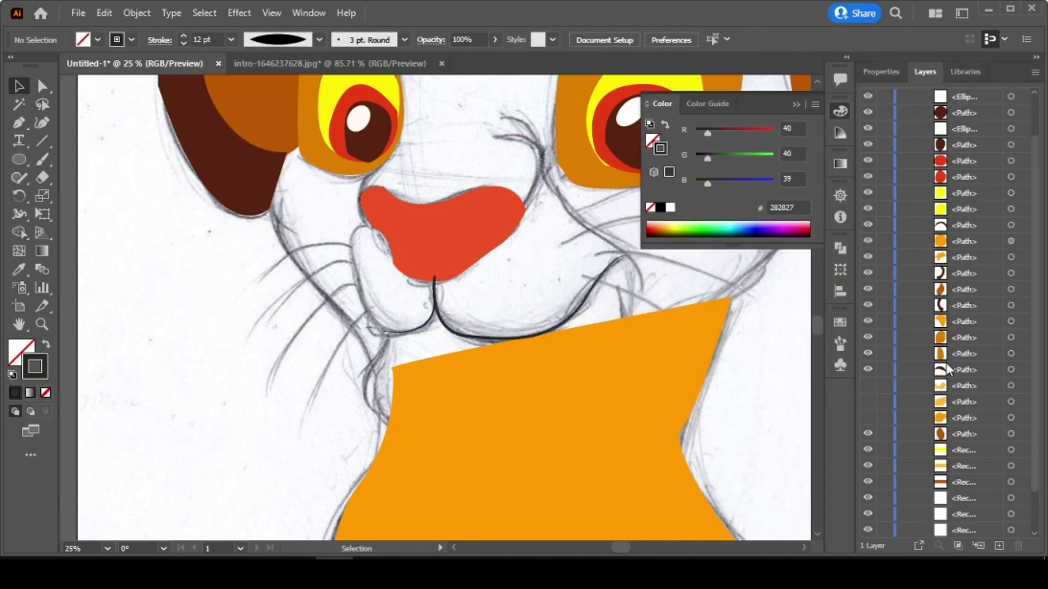
{"action": "left_click", "coordinate": [868, 370]}
{"action": "left_click", "coordinate": [868, 354]}
{"action": "left_click", "coordinate": [868, 339]}
{"action": "double_click", "coordinate": [17, 328]}
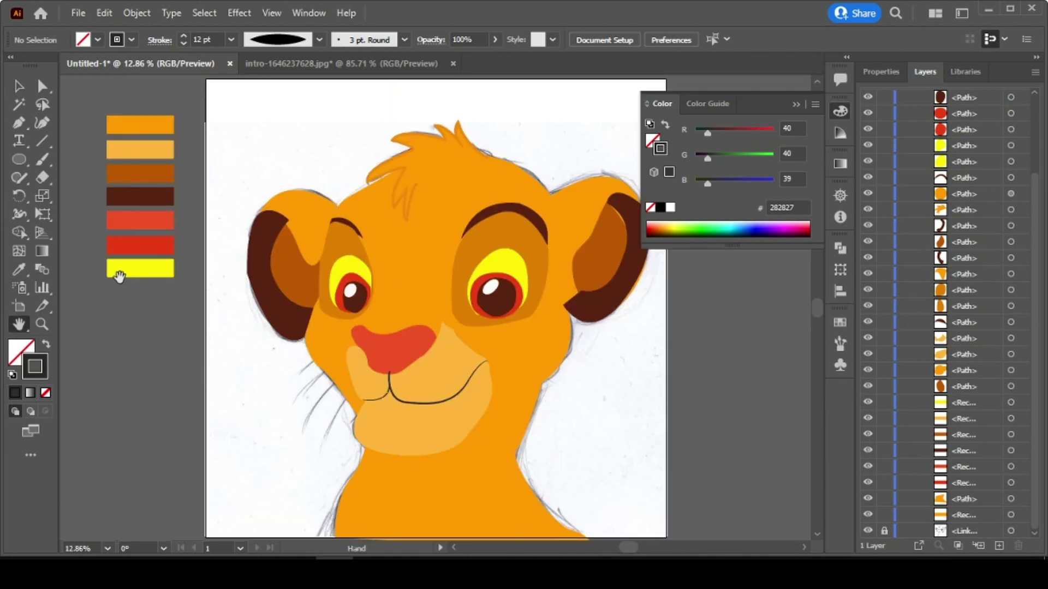
{"action": "left_click", "coordinate": [795, 104]}
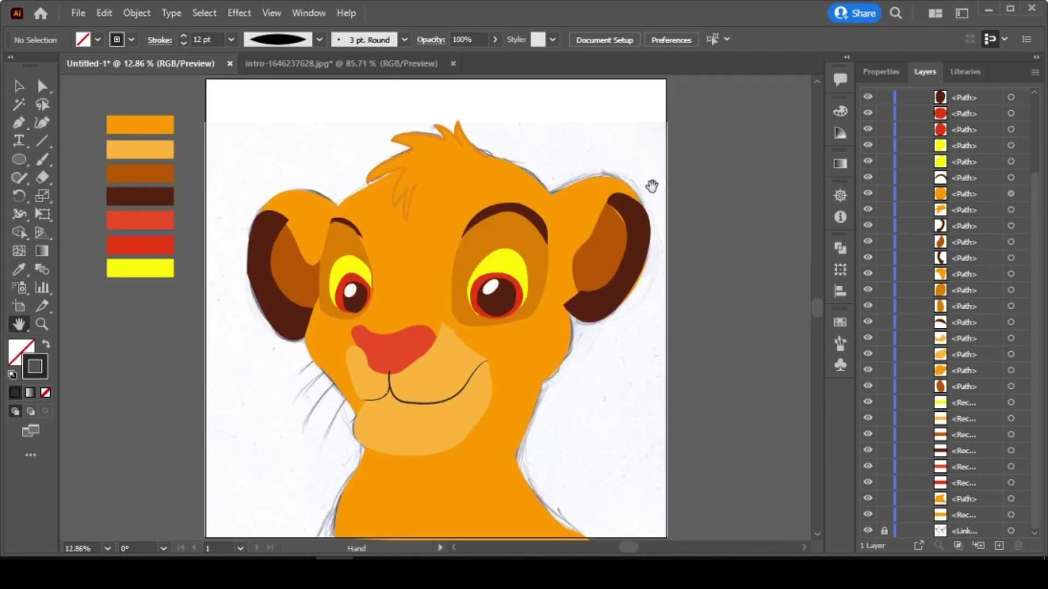
Reshape the right ear's inner brown patch and the lower end of its dark rim with the Direct Selection tool.
{"action": "left_click", "coordinate": [43, 324]}
{"action": "double_click", "coordinate": [516, 311]}
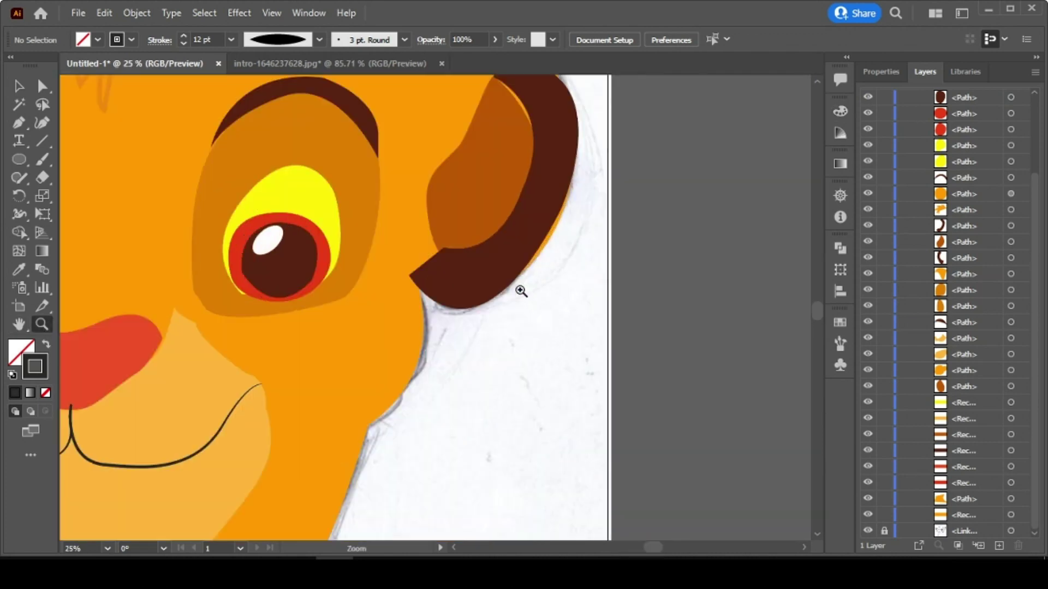
{"action": "scroll", "coordinate": [520, 291], "scroll_direction": "up", "scroll_amount": 3}
{"action": "key", "text": "a"}
{"action": "mouse_move", "coordinate": [522, 220]}
{"action": "left_mouse_down"}
{"action": "mouse_move", "coordinate": [532, 219]}
{"action": "mouse_move", "coordinate": [525, 224]}
{"action": "left_mouse_up"}
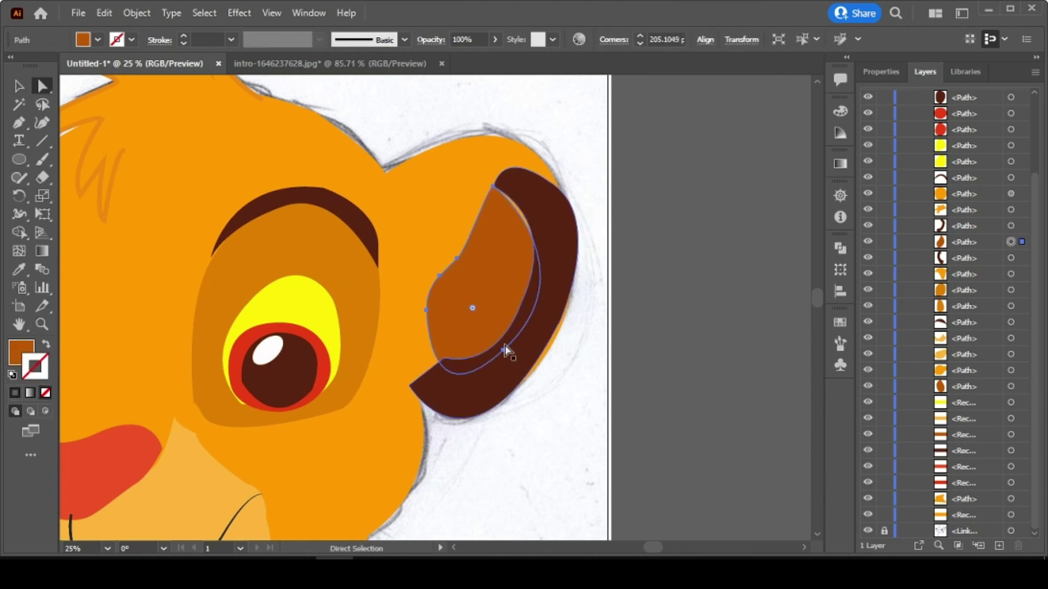
{"action": "left_click_drag", "start_coordinate": [506, 350], "coordinate": [615, 264]}
{"action": "left_click", "coordinate": [615, 264]}
{"action": "left_click_drag", "start_coordinate": [444, 359], "coordinate": [432, 349]}
{"action": "left_click_drag", "start_coordinate": [525, 309], "coordinate": [520, 324]}
{"action": "left_click", "coordinate": [615, 246]}
{"action": "left_click_drag", "start_coordinate": [420, 382], "coordinate": [445, 393]}
{"action": "left_click", "coordinate": [697, 327]}
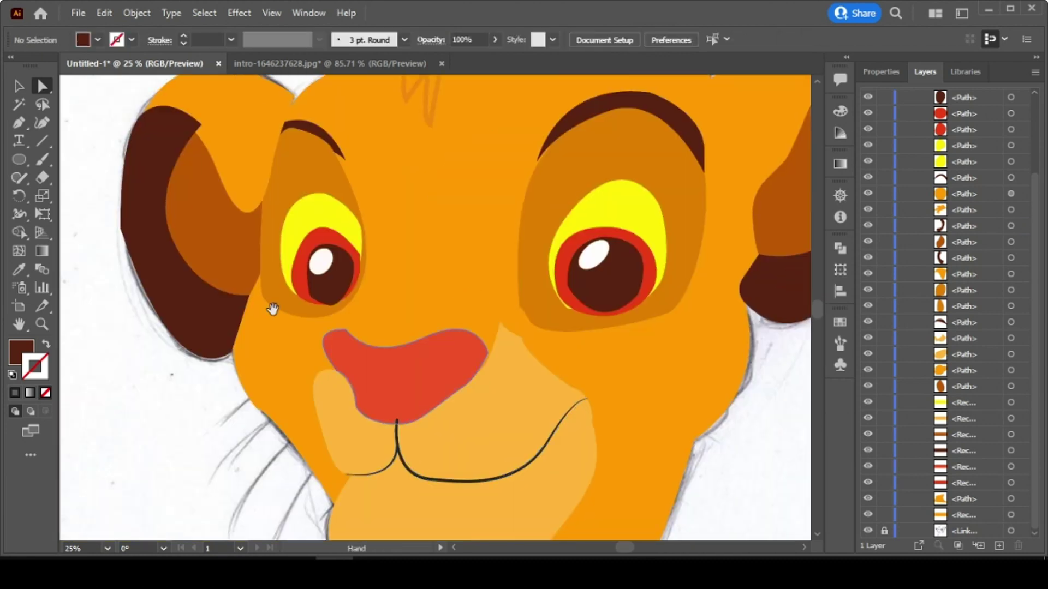
Adjust the curve at the upper inner tip of the left ear's dark rim and deselect it.
{"action": "left_click", "coordinate": [183, 121]}
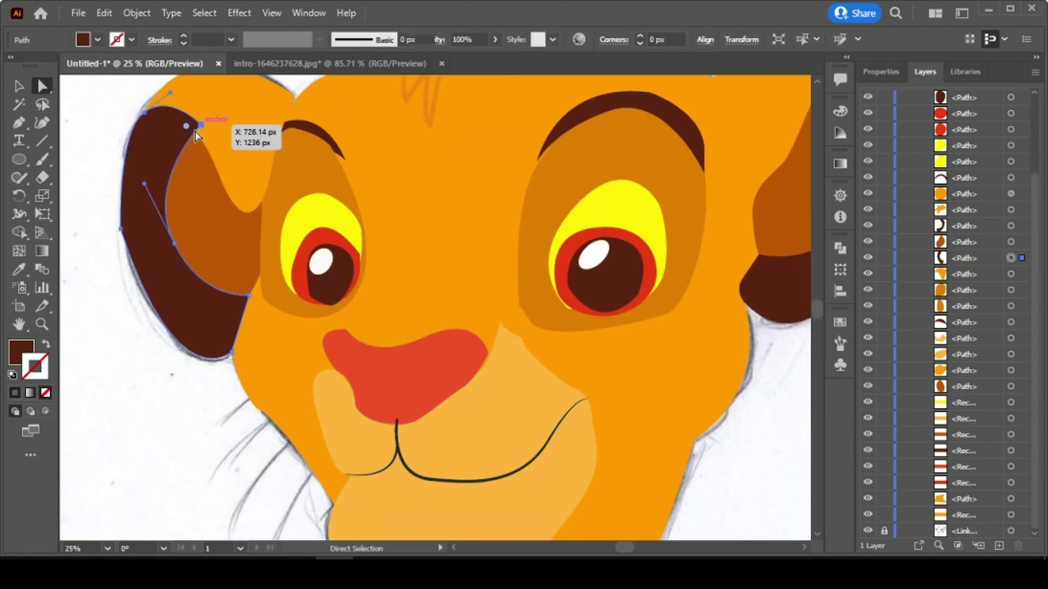
{"action": "left_click", "coordinate": [200, 126]}
{"action": "left_click_drag", "start_coordinate": [187, 126], "coordinate": [172, 141]}
{"action": "left_click", "coordinate": [98, 180]}
Move the left ear's orange shape above the dark rims and inner-ear shapes in the layer order and deselect it.
{"action": "left_click", "coordinate": [228, 157]}
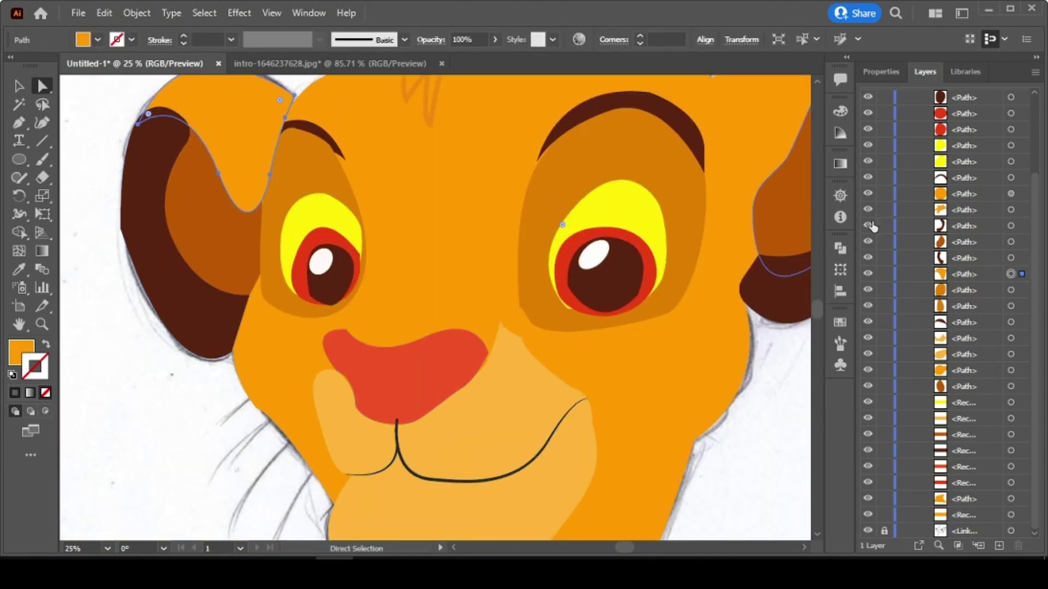
{"action": "left_click_drag", "start_coordinate": [964, 275], "coordinate": [954, 220]}
{"action": "left_click", "coordinate": [42, 306]}
{"action": "left_click", "coordinate": [19, 87]}
{"action": "left_click", "coordinate": [120, 346]}
{"action": "scroll", "coordinate": [120, 346], "scroll_direction": "up", "scroll_amount": 2}
{"action": "double_click", "coordinate": [17, 327]}
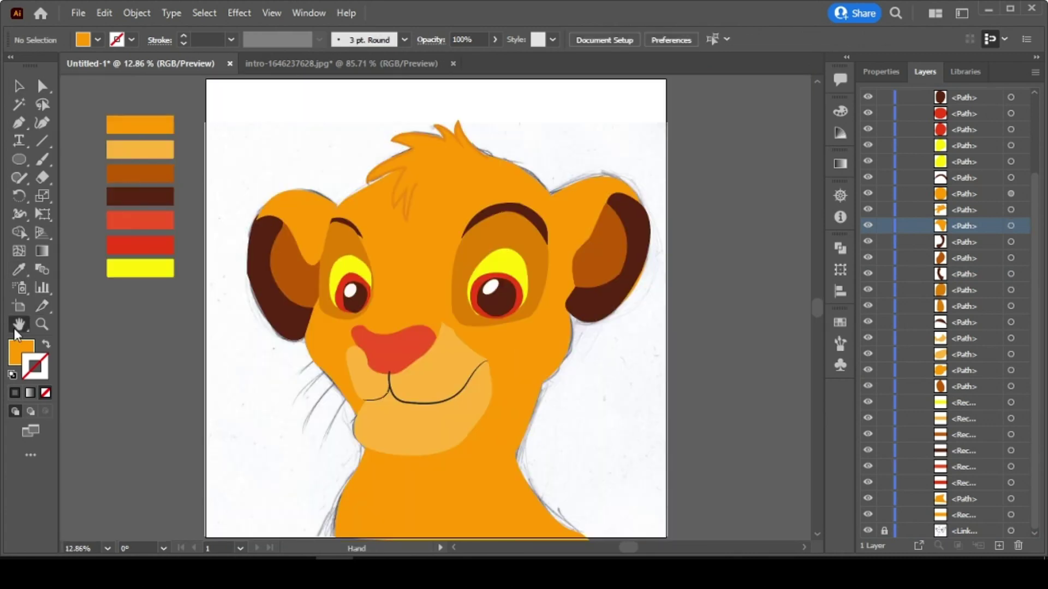
Hide the neck, head and chin shapes to expose the sketched jaw line.
{"action": "left_click", "coordinate": [868, 499]}
{"action": "left_click", "coordinate": [868, 370]}
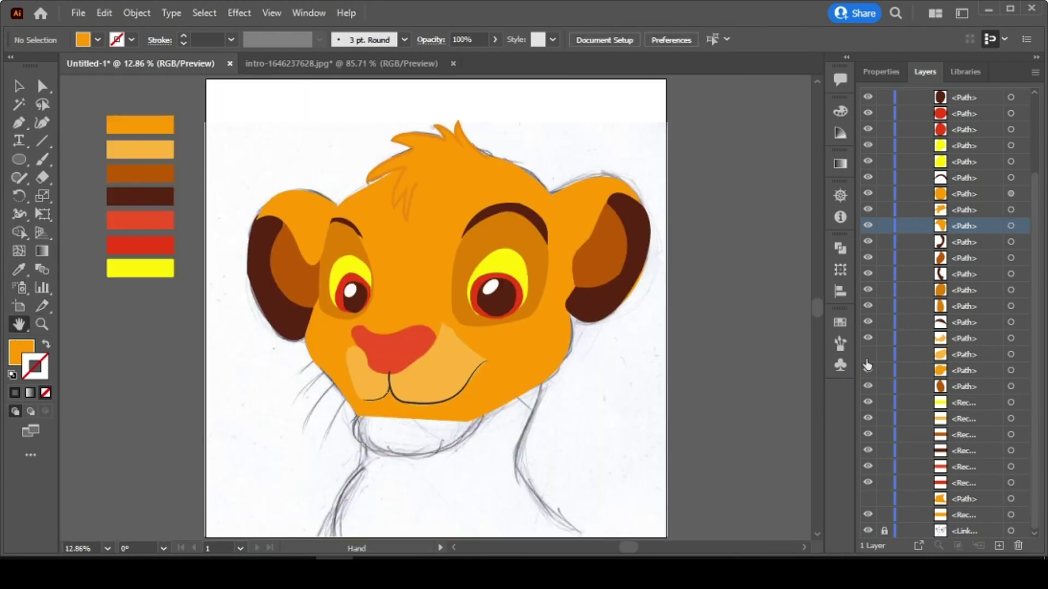
{"action": "left_click", "coordinate": [868, 354]}
Trace the jaw line with the Pen tool from below the right ear, around the cheek and chin, up to the left ear.
{"action": "key", "text": "p"}
{"action": "left_click", "coordinate": [558, 304]}
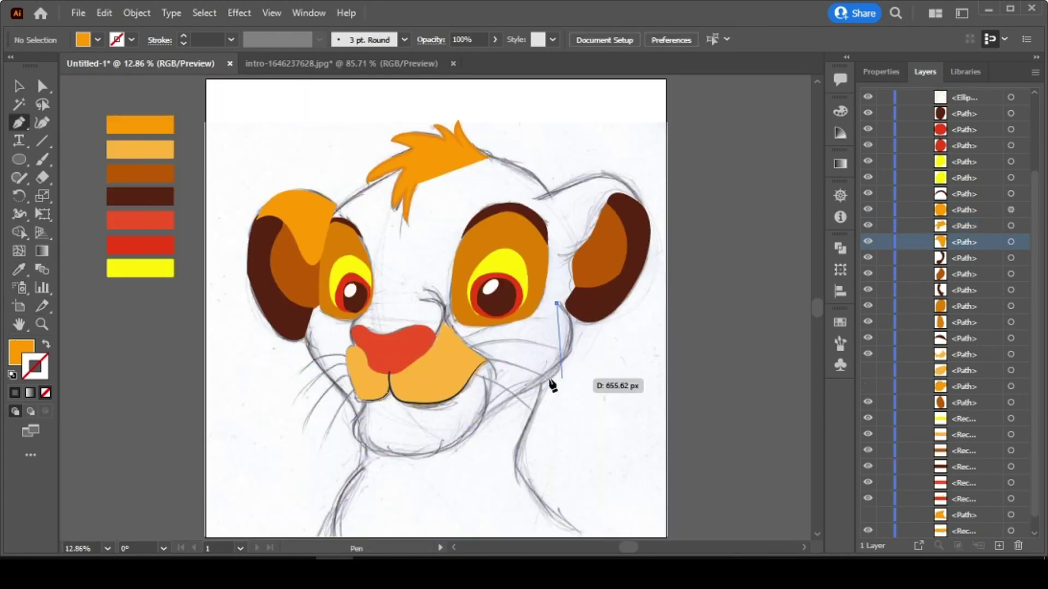
{"action": "left_click", "coordinate": [545, 384]}
{"action": "left_click", "coordinate": [488, 417]}
{"action": "left_click", "coordinate": [475, 431]}
{"action": "left_click", "coordinate": [413, 454]}
{"action": "left_click", "coordinate": [375, 452]}
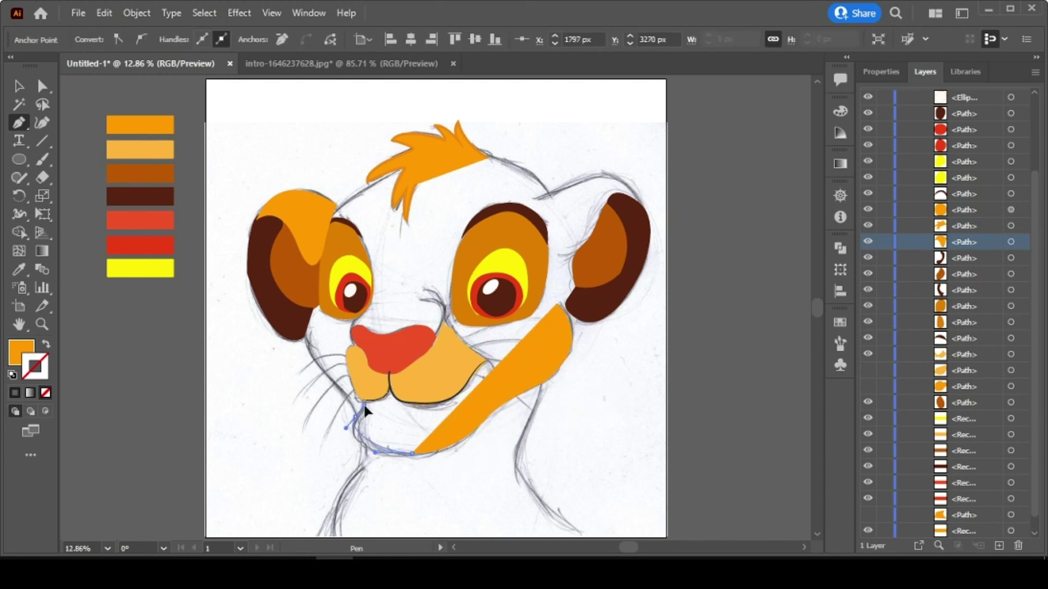
{"action": "left_click_drag", "start_coordinate": [356, 417], "coordinate": [305, 362]}
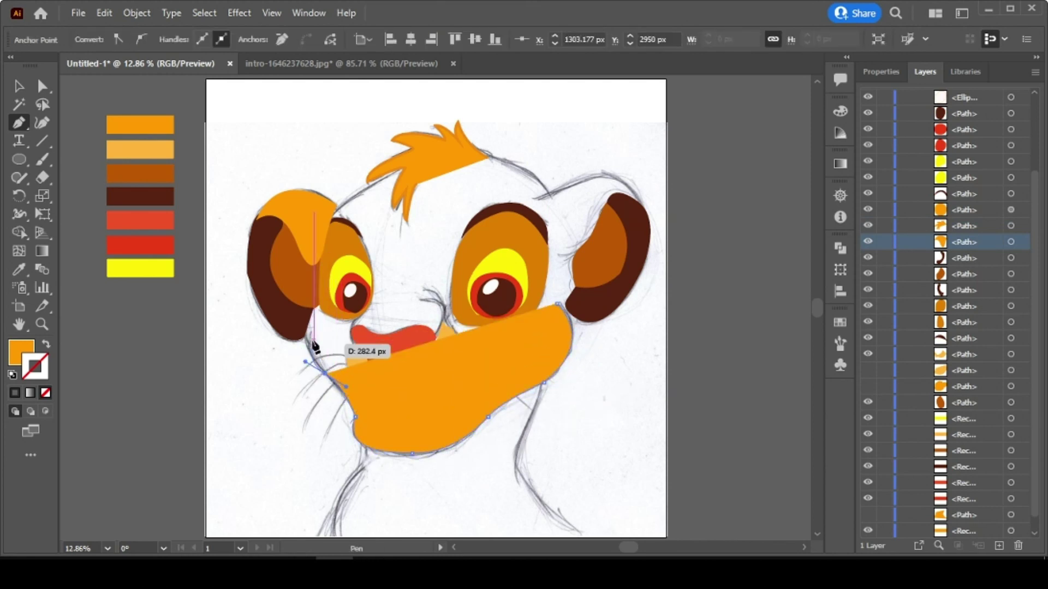
{"action": "left_click", "coordinate": [303, 321]}
Give the jaw line no fill and a brownish-orange #b06600 stroke.
{"action": "left_click", "coordinate": [14, 393]}
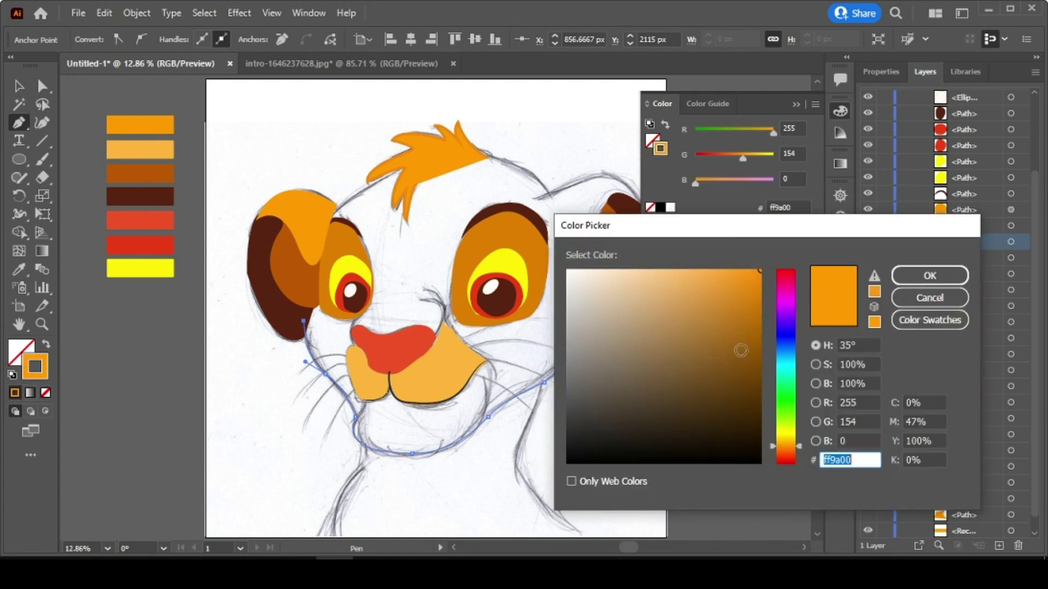
{"action": "type", "text": "b06600"}
{"action": "left_click", "coordinate": [931, 276]}
Apply the width profile tapered at both ends to the jaw line and set its stroke weight to 19 pt.
{"action": "left_click", "coordinate": [879, 71]}
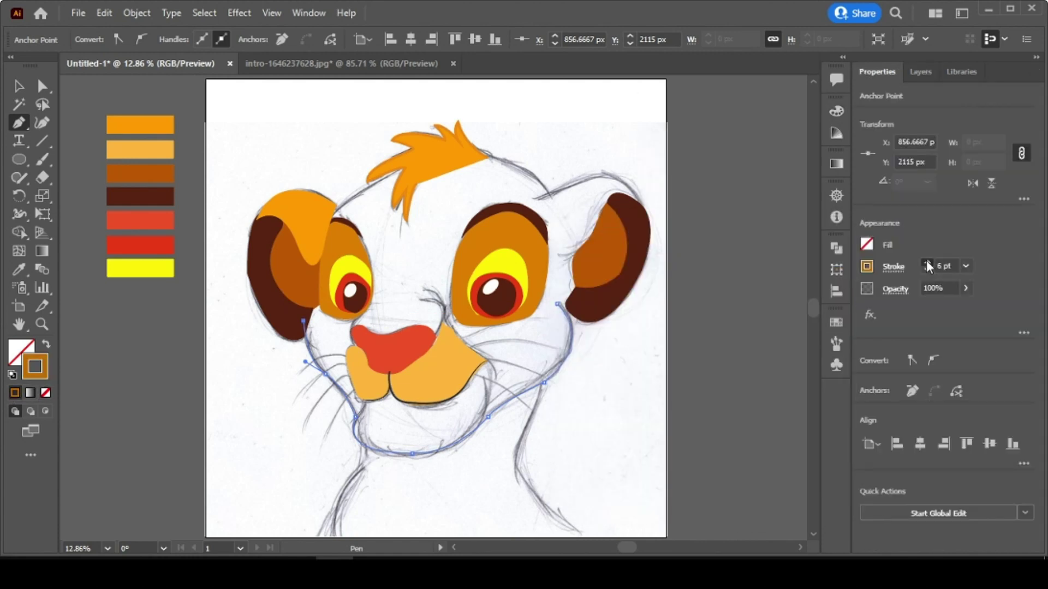
{"action": "left_click", "coordinate": [927, 262]}
{"action": "left_click", "coordinate": [927, 263]}
{"action": "left_click", "coordinate": [927, 263]}
{"action": "left_click", "coordinate": [19, 86]}
{"action": "left_click", "coordinate": [319, 39]}
{"action": "left_click", "coordinate": [272, 88]}
{"action": "left_click", "coordinate": [184, 44]}
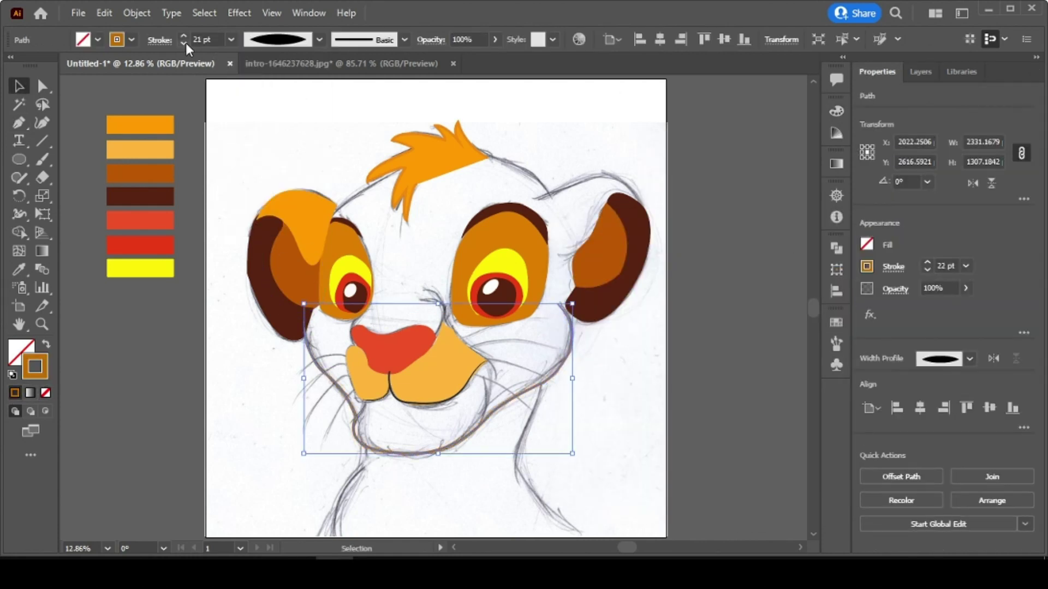
Show the hidden head, chin and neck shapes again and deselect the jaw line.
{"action": "left_click", "coordinate": [920, 72]}
{"action": "scroll", "coordinate": [709, 327], "scroll_direction": "down", "scroll_amount": 5}
{"action": "left_click", "coordinate": [868, 370]}
{"action": "left_click", "coordinate": [868, 354]}
{"action": "left_click", "coordinate": [867, 499]}
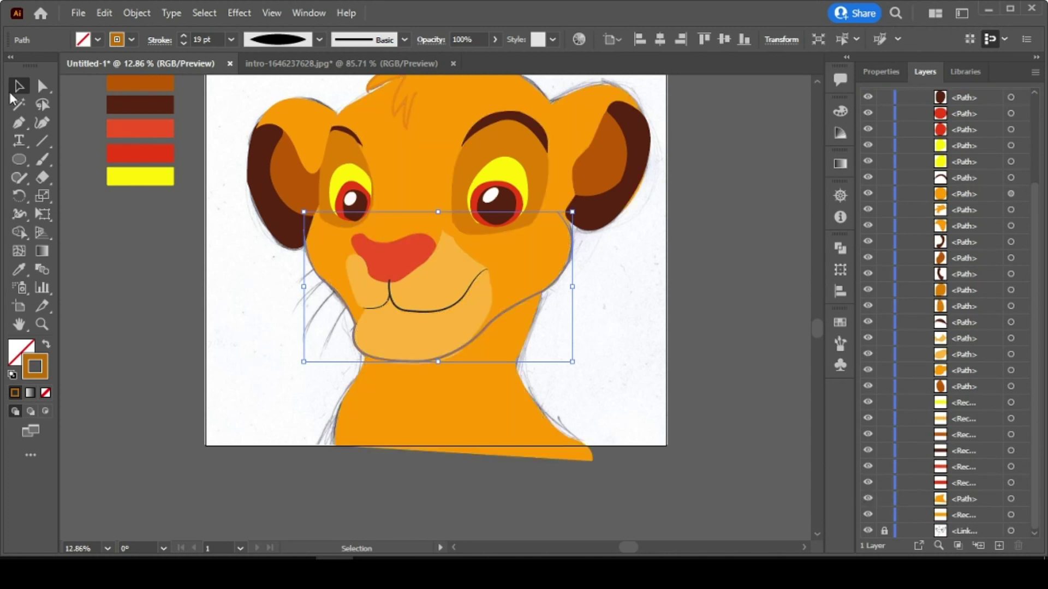
{"action": "left_click", "coordinate": [710, 323]}
{"action": "scroll", "coordinate": [709, 323], "scroll_direction": "up", "scroll_amount": 6}
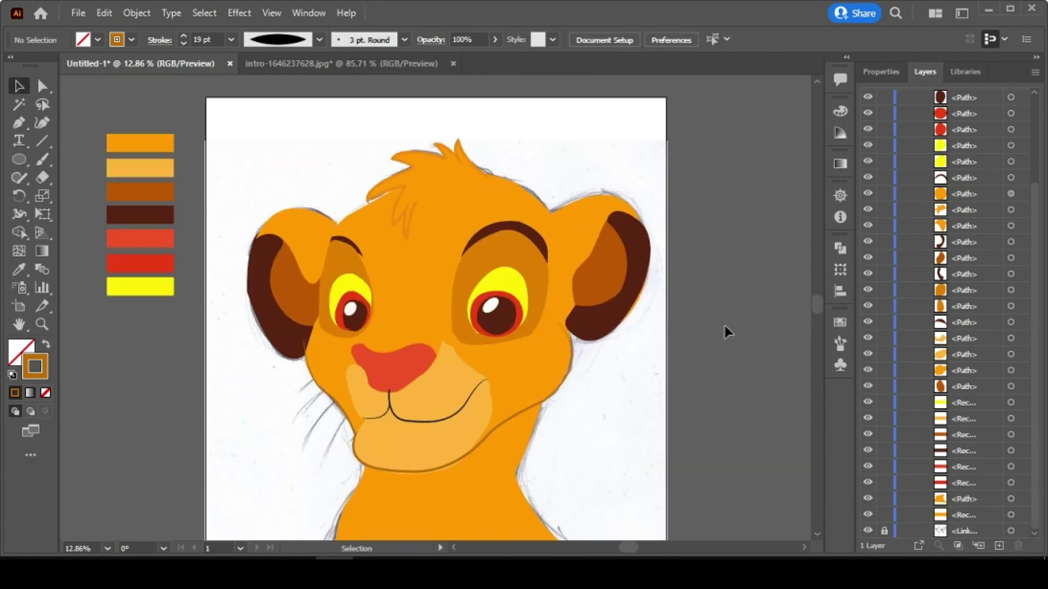
Try the dark-brown palette colour as fill and outline on the right eye's yellow shape, and restore its yellow fill.
{"action": "left_click", "coordinate": [519, 282]}
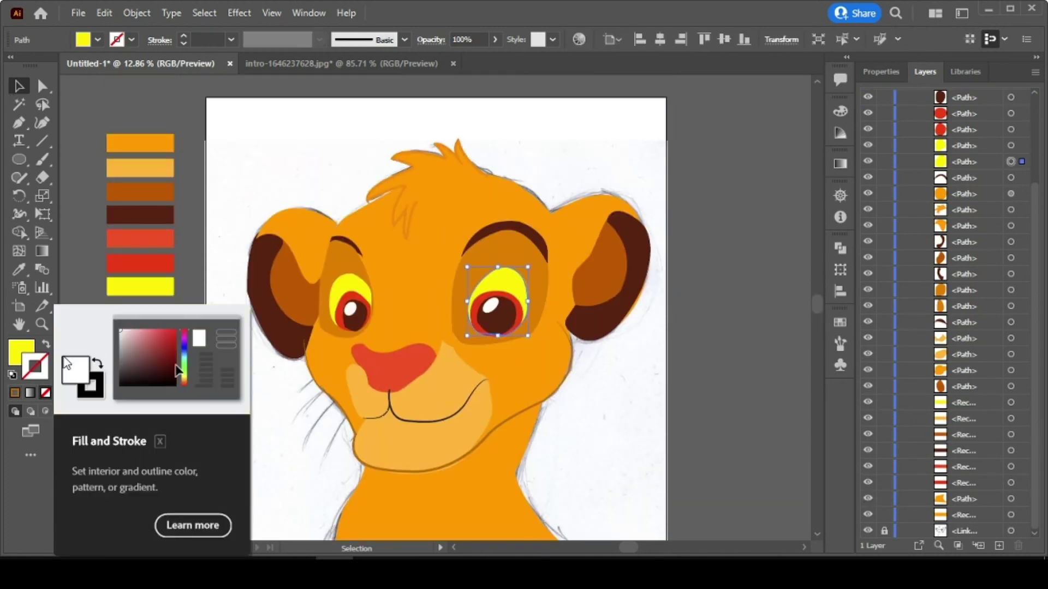
{"action": "double_click", "coordinate": [22, 352]}
{"action": "key", "text": "Escape"}
{"action": "key", "text": "i"}
{"action": "left_click", "coordinate": [139, 215]}
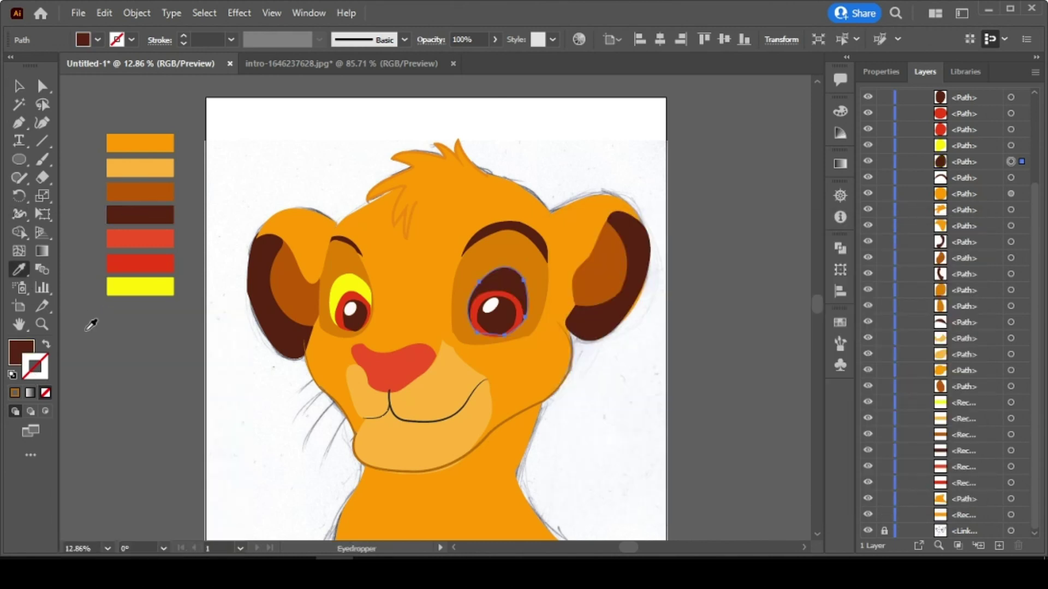
{"action": "left_click", "coordinate": [26, 366]}
{"action": "left_click", "coordinate": [17, 393]}
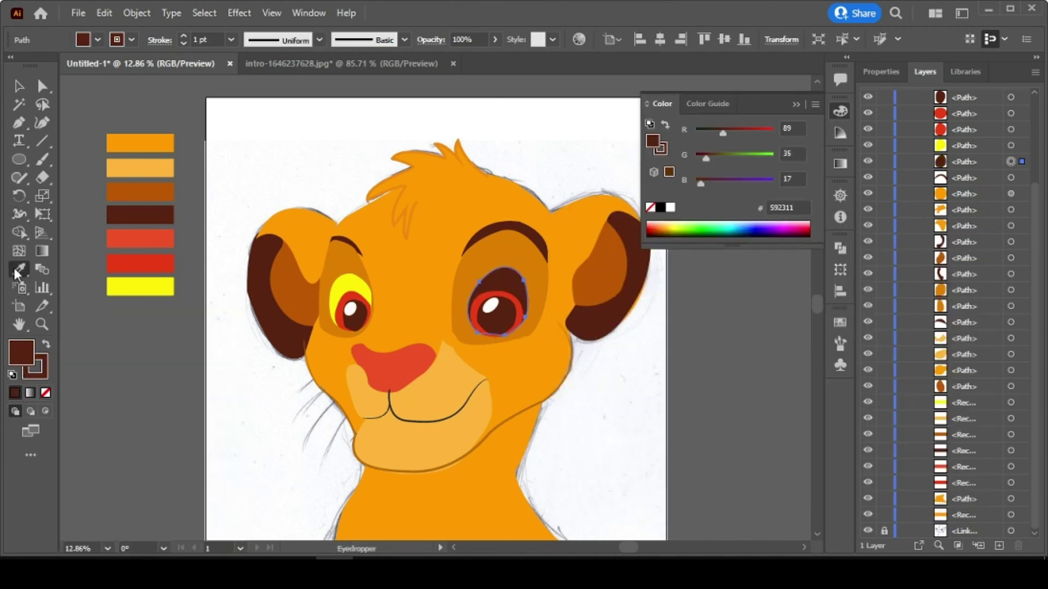
{"action": "left_click", "coordinate": [156, 292]}
Give the right eye's yellow shape an orange-brown outline with a 10 pt weight.
{"action": "double_click", "coordinate": [35, 368]}
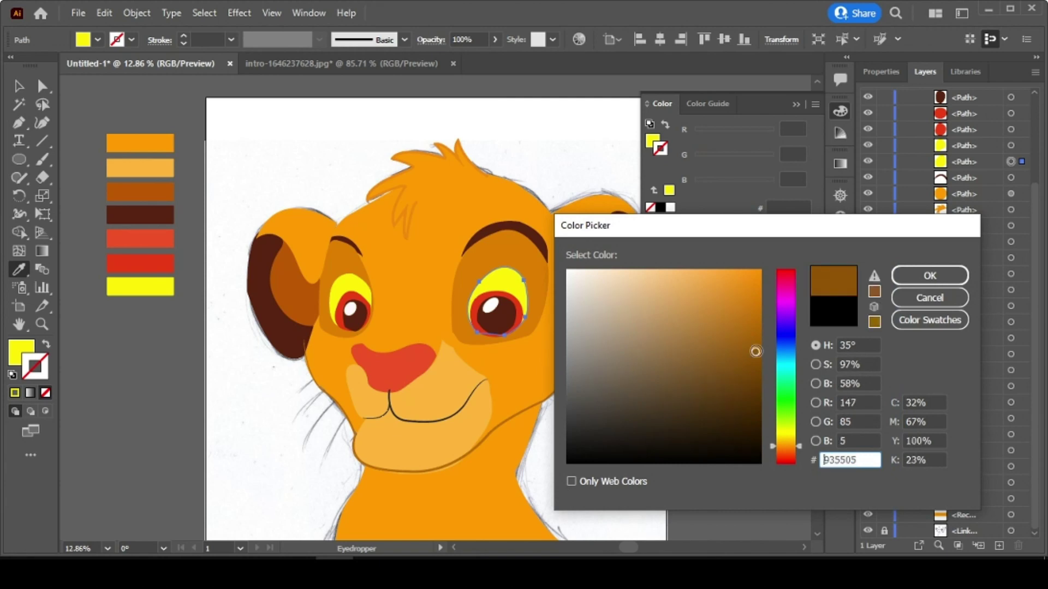
{"action": "left_click_drag", "start_coordinate": [760, 316], "coordinate": [762, 316]}
{"action": "key", "text": "Return"}
{"action": "left_click", "coordinate": [881, 72]}
{"action": "left_click", "coordinate": [928, 262]}
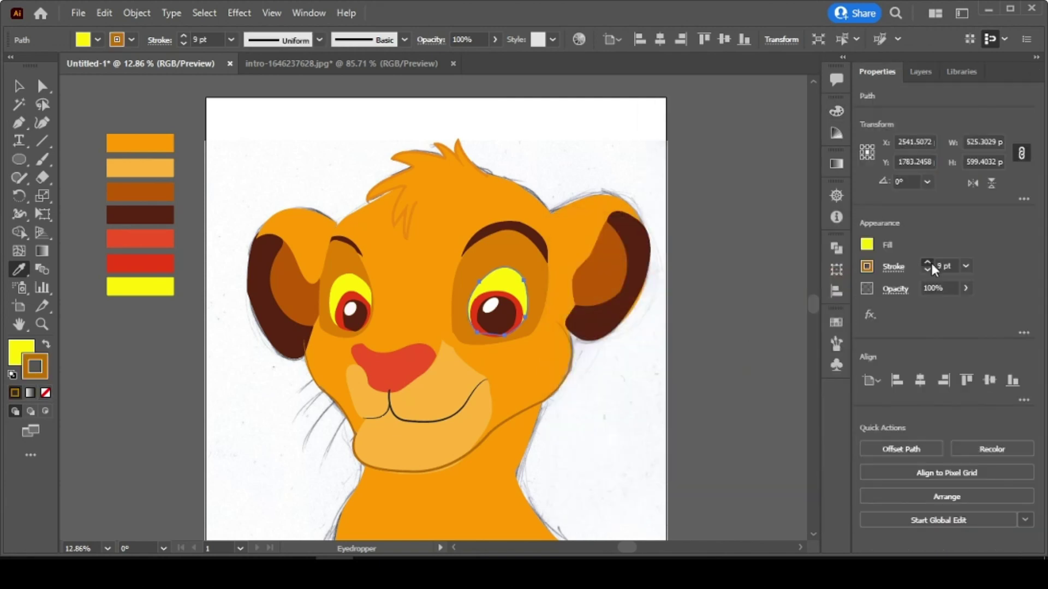
{"action": "key", "text": "v"}
Darken the outline of the right eye's yellow shape to the deep brown #7c4100 and deselect it.
{"action": "left_click", "coordinate": [866, 266]}
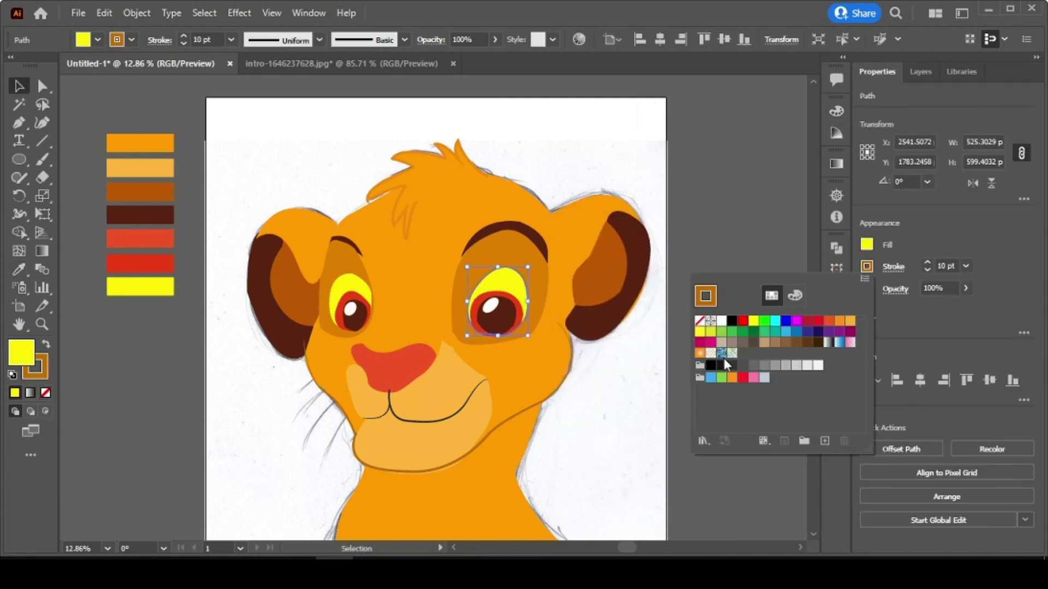
{"action": "double_click", "coordinate": [16, 355]}
{"action": "left_click", "coordinate": [931, 297]}
{"action": "double_click", "coordinate": [45, 373]}
{"action": "left_click_drag", "start_coordinate": [759, 318], "coordinate": [761, 368]}
{"action": "left_click", "coordinate": [928, 275]}
{"action": "left_click", "coordinate": [662, 359]}
Outline the left eye's yellow shape in the deep brown #7c4100.
{"action": "left_click", "coordinate": [343, 286]}
{"action": "left_click", "coordinate": [15, 393]}
{"action": "double_click", "coordinate": [42, 374]}
{"action": "left_click", "coordinate": [929, 275]}
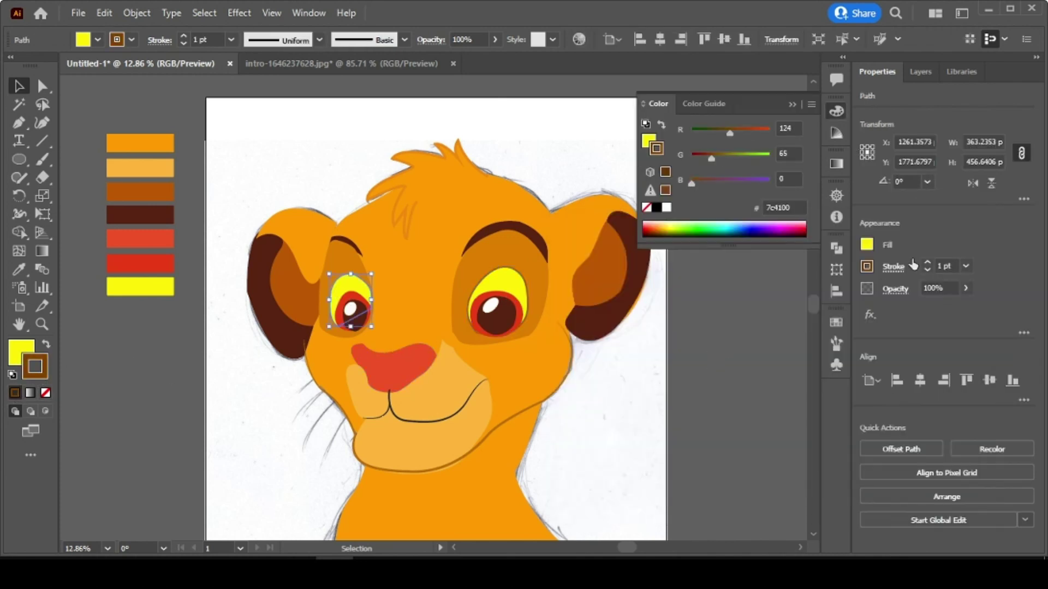
Set the outline weight of the left eye's yellow shape to 7 pt and deselect it.
{"action": "left_click", "coordinate": [927, 263]}
{"action": "left_click", "coordinate": [928, 262]}
{"action": "left_click", "coordinate": [927, 262]}
{"action": "left_click", "coordinate": [715, 322]}
{"action": "left_click", "coordinate": [362, 280]}
{"action": "left_click", "coordinate": [927, 270]}
{"action": "left_click", "coordinate": [927, 270]}
{"action": "left_click", "coordinate": [704, 322]}
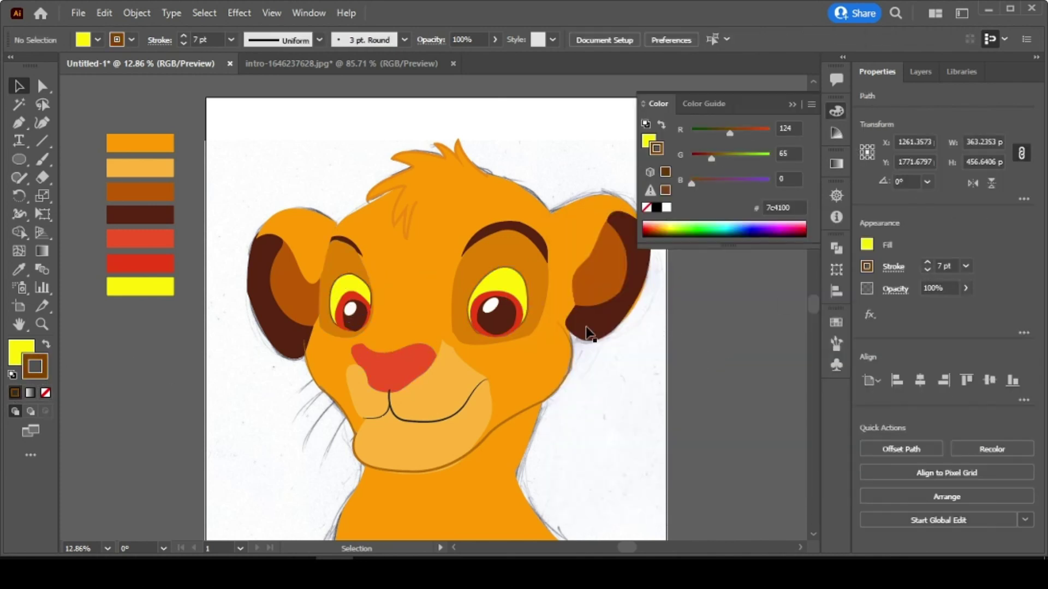
Recolour the outline of the right eye's yellow shape to the darker brown #874600 and deselect it.
{"action": "left_click", "coordinate": [517, 284]}
{"action": "double_click", "coordinate": [35, 367]}
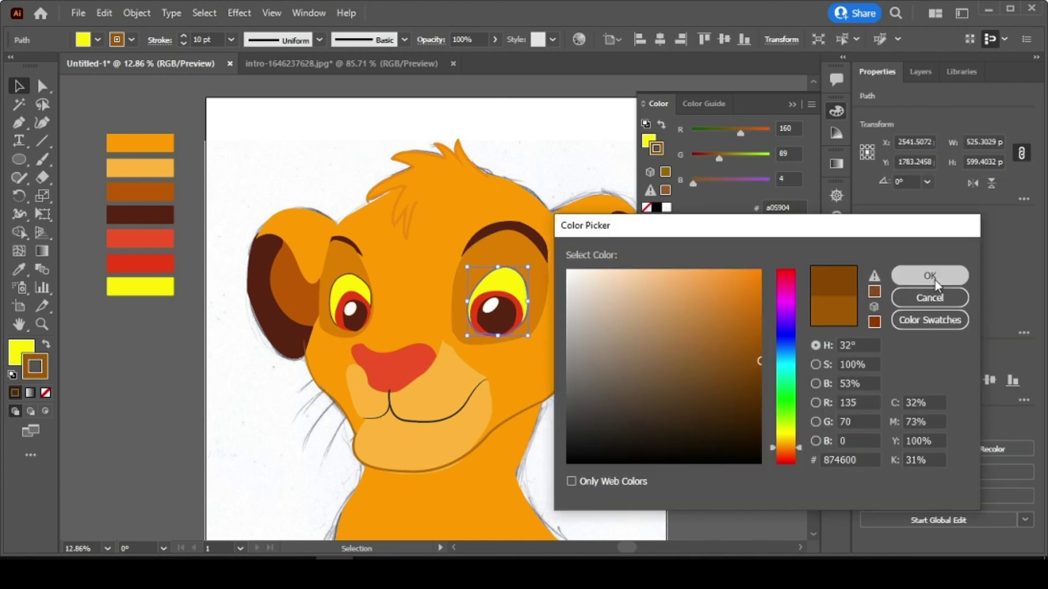
{"action": "left_click", "coordinate": [929, 275]}
{"action": "left_click", "coordinate": [709, 322]}
{"action": "left_click", "coordinate": [792, 104]}
Adjust the anchor points of both red irises and the right eye's pupil to fit the eye outlines, and deselect.
{"action": "scroll", "coordinate": [298, 326], "scroll_direction": "up", "scroll_amount": 2}
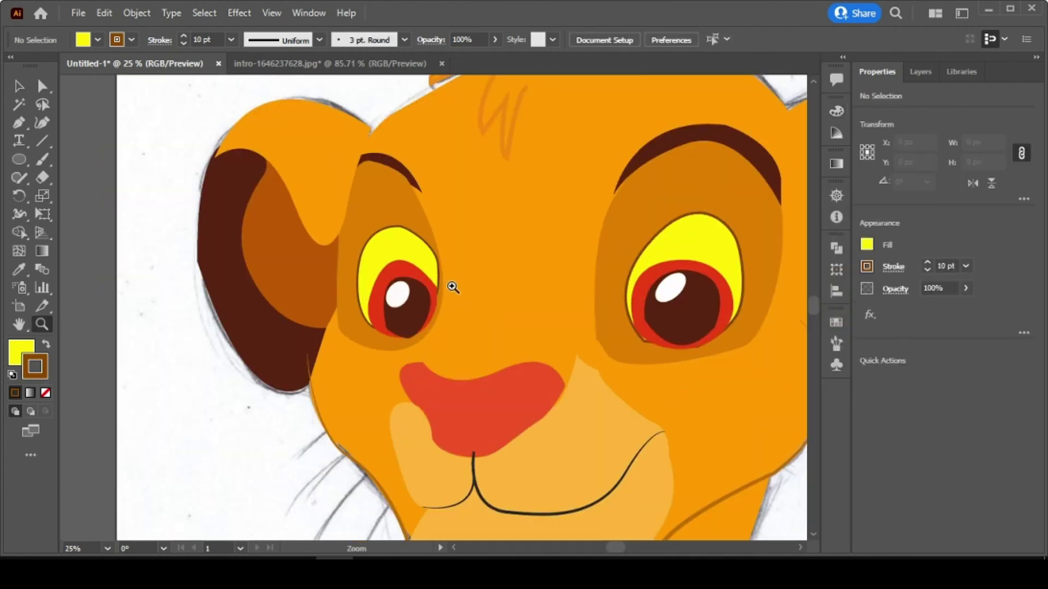
{"action": "scroll", "coordinate": [449, 286], "scroll_direction": "up", "scroll_amount": 1}
{"action": "key", "text": "a"}
{"action": "left_click", "coordinate": [402, 327]}
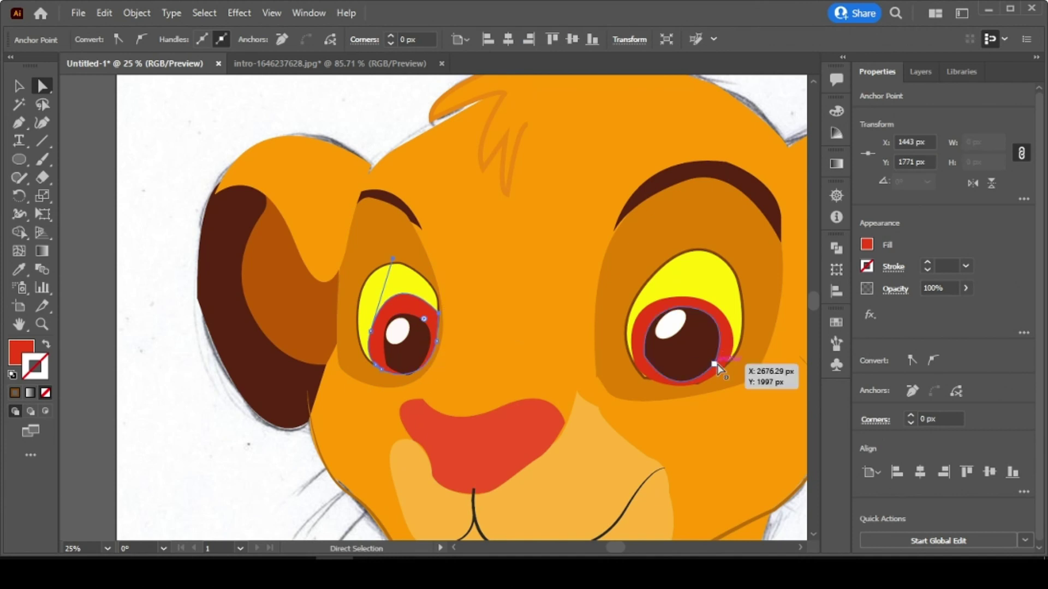
{"action": "left_click", "coordinate": [671, 385]}
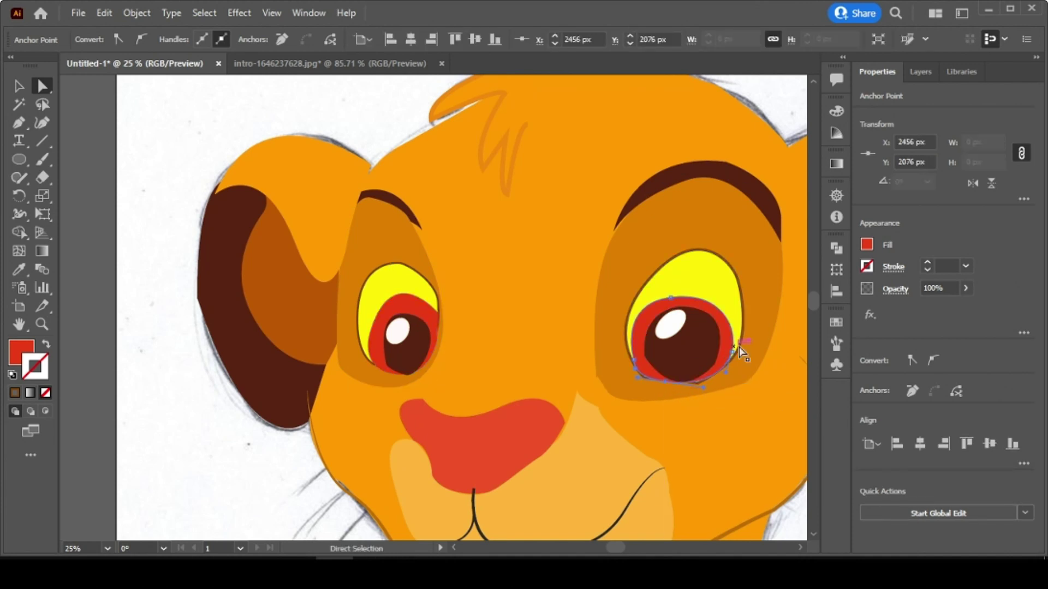
{"action": "left_click", "coordinate": [734, 356]}
{"action": "left_click", "coordinate": [646, 360]}
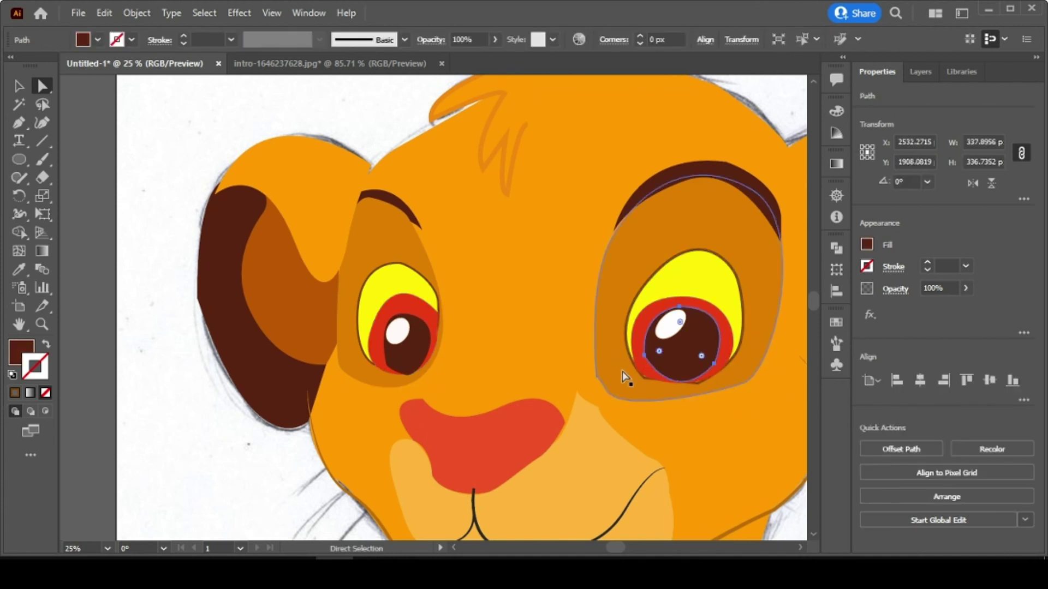
{"action": "key", "text": "ctrl+0"}
{"action": "key", "text": "v"}
{"action": "key", "text": "ctrl+shift+a"}
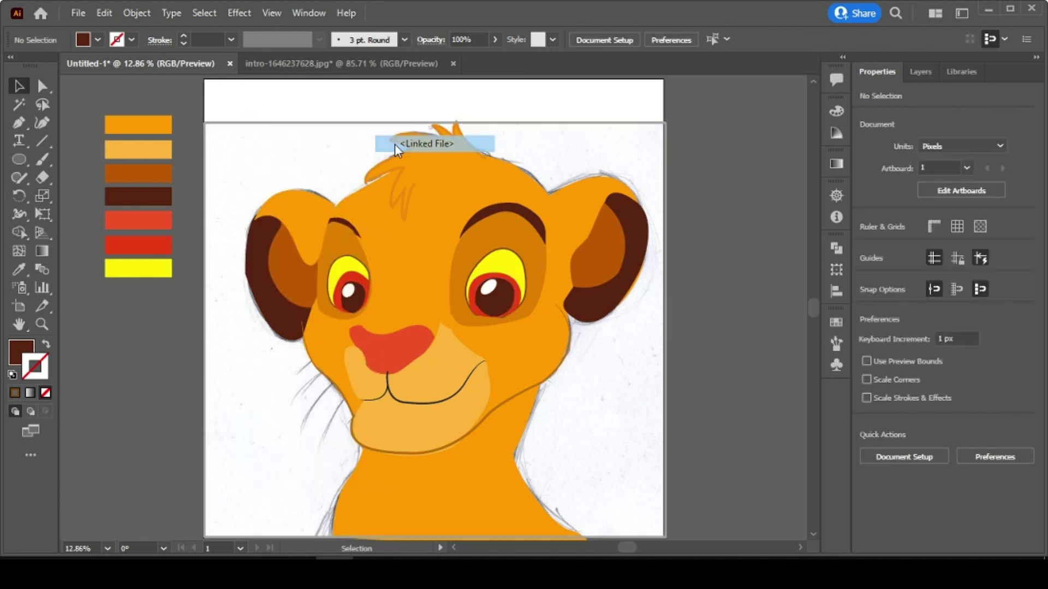
Select the linked sketch and hide the face, neck and two light muzzle shapes that cover it.
{"action": "left_click", "coordinate": [395, 144]}
{"action": "left_click", "coordinate": [921, 72]}
{"action": "left_click", "coordinate": [867, 380]}
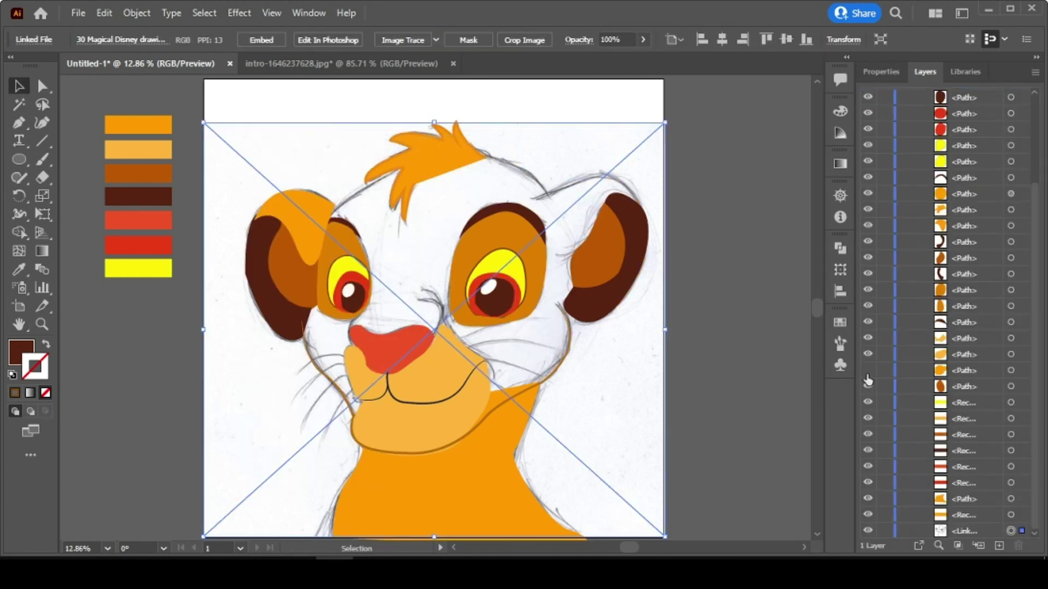
{"action": "left_click", "coordinate": [868, 499]}
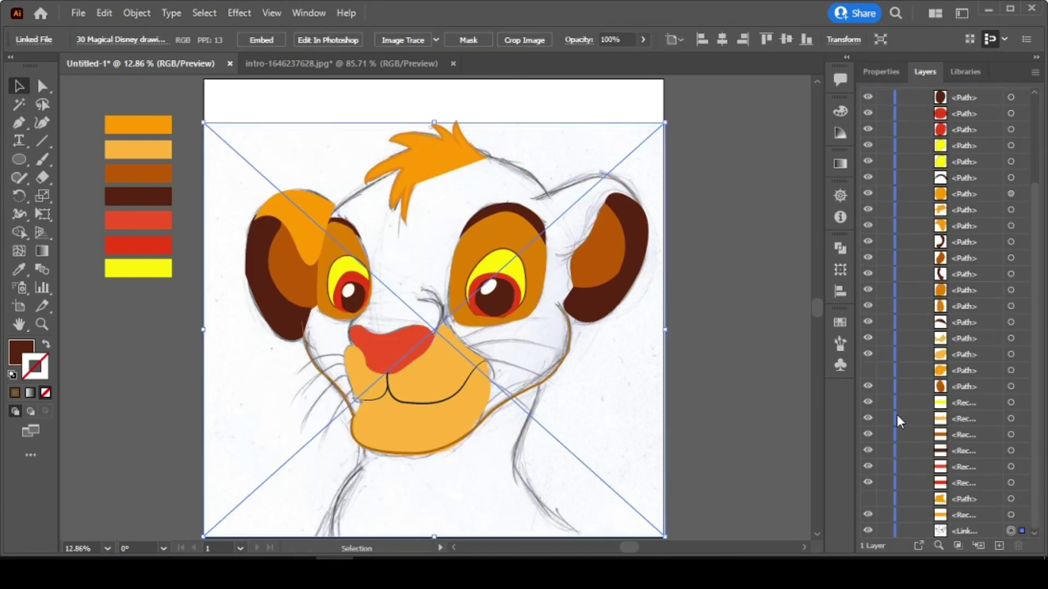
{"action": "left_click_drag", "start_coordinate": [868, 339], "coordinate": [869, 365]}
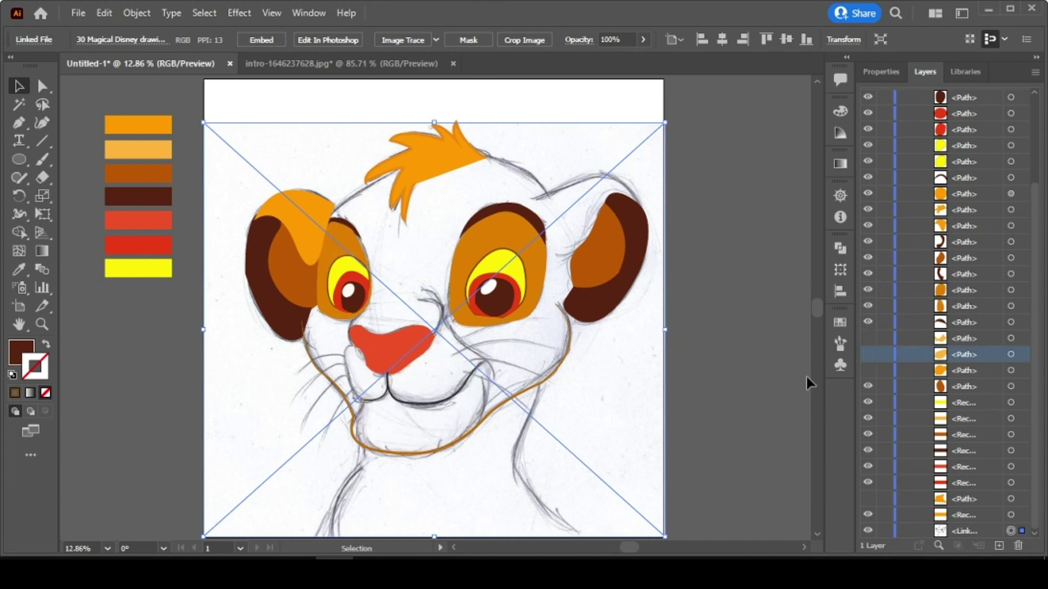
Trace the uppermost whisker on the left cheek with the Pen tool, using no fill.
{"action": "left_click", "coordinate": [42, 324]}
{"action": "left_click", "coordinate": [400, 360]}
{"action": "left_click", "coordinate": [400, 361]}
{"action": "left_click", "coordinate": [19, 122]}
{"action": "left_click", "coordinate": [385, 227]}
{"action": "left_click_drag", "start_coordinate": [294, 252], "coordinate": [265, 296]}
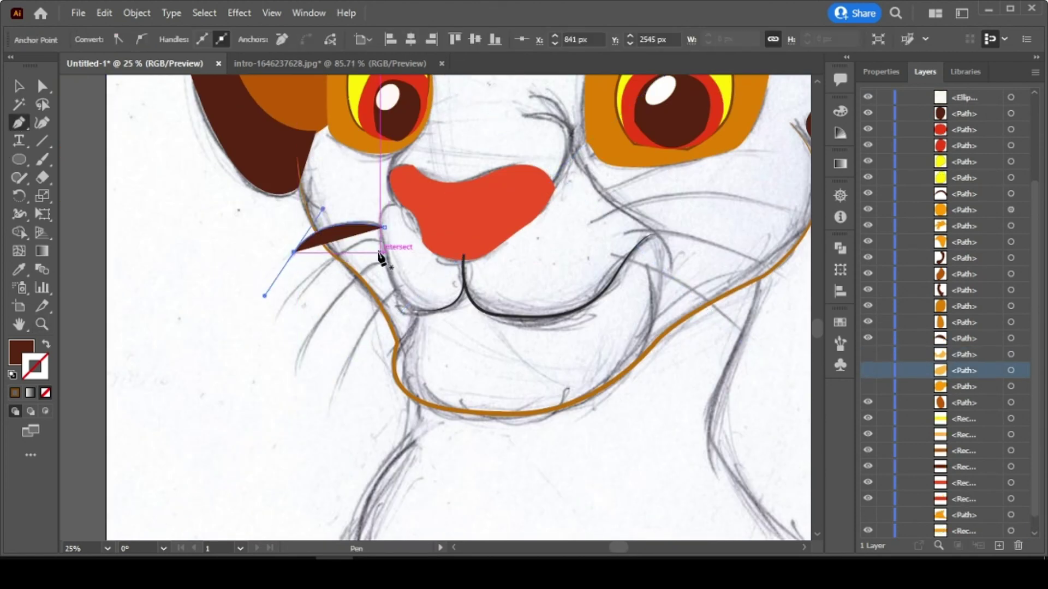
{"action": "left_click", "coordinate": [22, 353]}
{"action": "left_click", "coordinate": [46, 393]}
{"action": "left_click", "coordinate": [797, 104]}
Trace the remaining left-cheek whiskers as separate open curves along the sketch lines.
{"action": "left_click", "coordinate": [388, 267]}
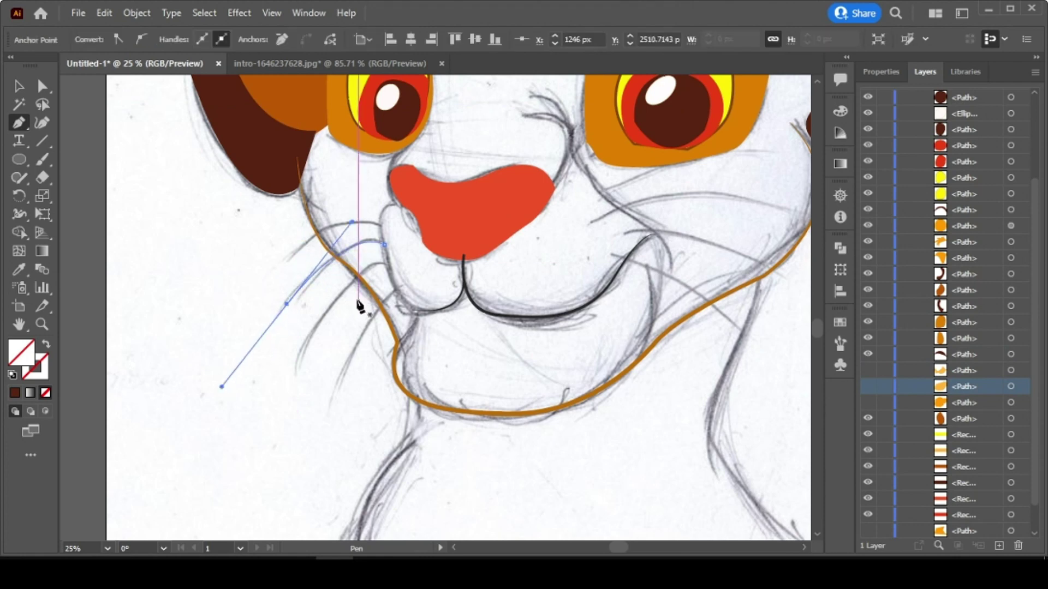
{"action": "key", "text": "Escape"}
{"action": "left_click", "coordinate": [394, 293]}
{"action": "left_click_drag", "start_coordinate": [339, 386], "coordinate": [329, 409]}
{"action": "key", "text": "Escape"}
Trace the two lower whiskers on the right cheek as separate open curves.
{"action": "left_click", "coordinate": [613, 255]}
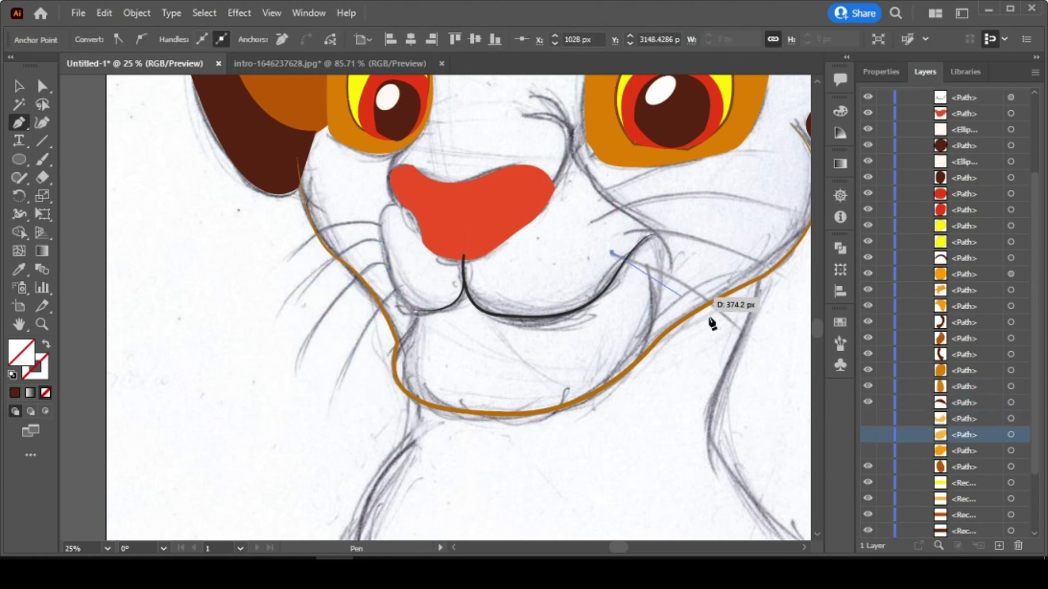
{"action": "left_click_drag", "start_coordinate": [712, 321], "coordinate": [502, 299]}
{"action": "left_click_drag", "start_coordinate": [526, 307], "coordinate": [532, 337]}
{"action": "left_click", "coordinate": [417, 212]}
{"action": "left_click_drag", "start_coordinate": [563, 251], "coordinate": [573, 285]}
{"action": "key", "text": "Escape"}
Trace the two upper whiskers on the right cheek, ending with the one just below the right eye.
{"action": "left_click", "coordinate": [382, 200]}
{"action": "left_click_drag", "start_coordinate": [582, 190], "coordinate": [645, 228]}
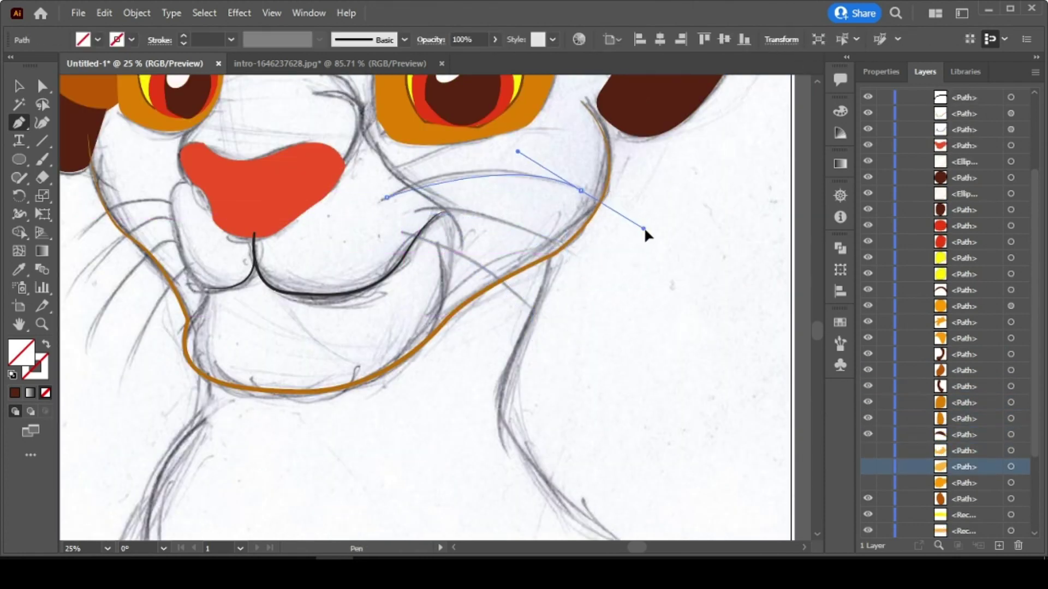
{"action": "left_click_drag", "start_coordinate": [428, 180], "coordinate": [416, 251]}
{"action": "key", "text": "Escape"}
{"action": "left_click", "coordinate": [384, 242]}
{"action": "left_click_drag", "start_coordinate": [547, 202], "coordinate": [618, 223]}
{"action": "left_click_drag", "start_coordinate": [298, 316], "coordinate": [425, 519]}
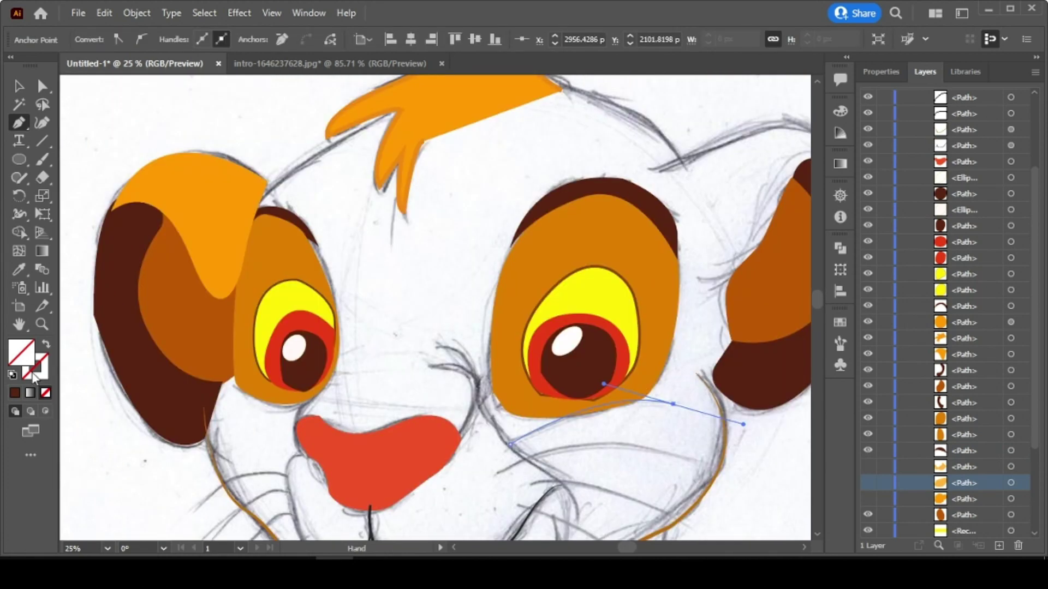
Show the hidden face, neck and muzzle shapes again with the whole artboard in view.
{"action": "double_click", "coordinate": [23, 329]}
{"action": "left_click_drag", "start_coordinate": [867, 466], "coordinate": [868, 499]}
{"action": "key", "text": "v"}
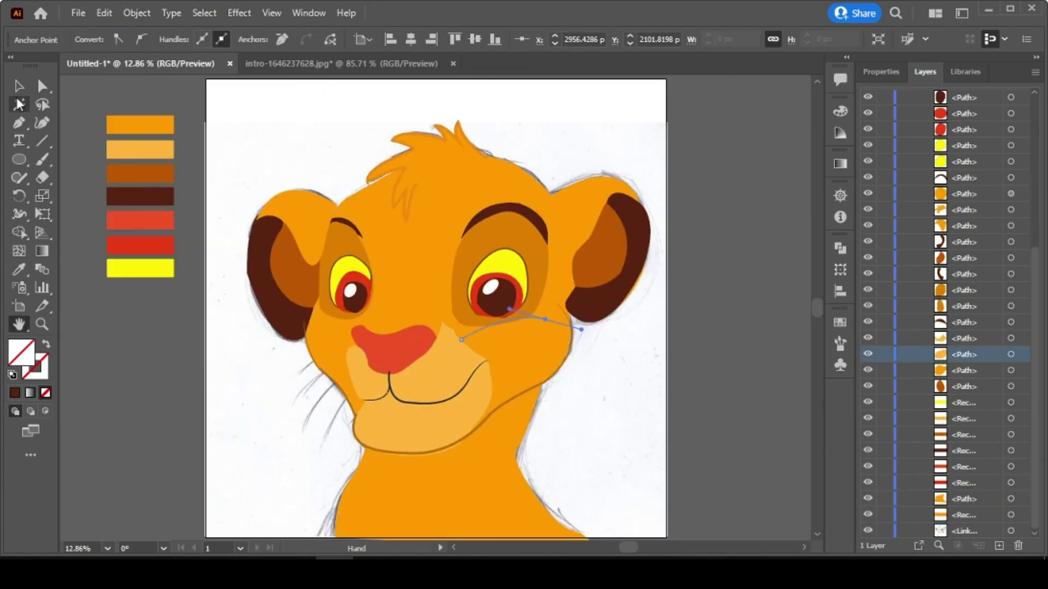
Select all the whiskers on both cheeks and give them a brown outline with a 13 pt weight.
{"action": "left_click", "coordinate": [310, 367]}
{"action": "left_click", "coordinate": [310, 364], "text": "shift"}
{"action": "left_click", "coordinate": [318, 400], "text": "shift"}
{"action": "left_click", "coordinate": [337, 414], "text": "shift"}
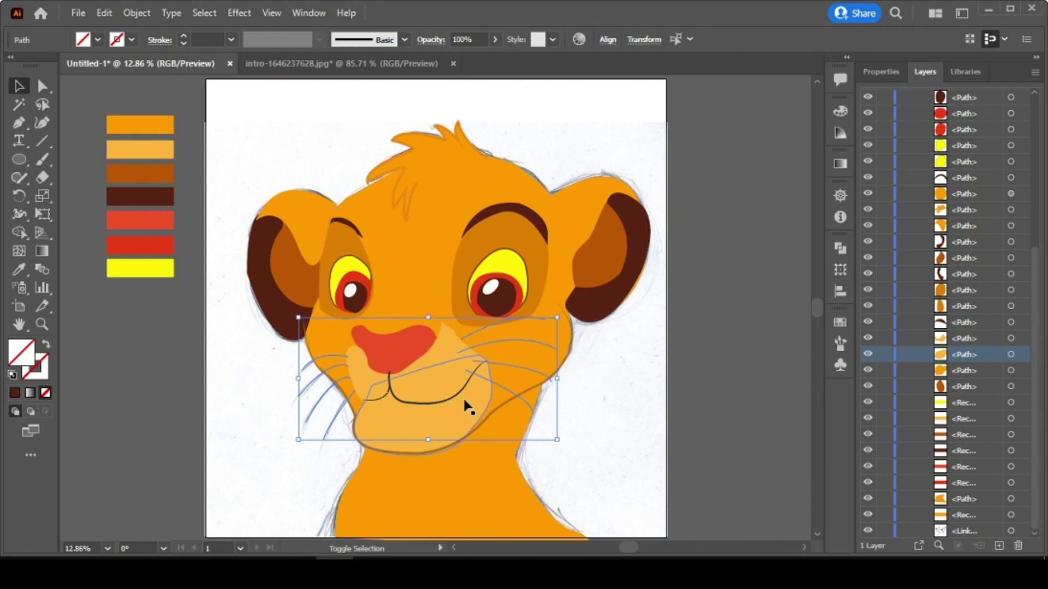
{"action": "double_click", "coordinate": [44, 368]}
{"action": "mouse_move", "coordinate": [755, 425]}
{"action": "left_mouse_down"}
{"action": "mouse_move", "coordinate": [756, 304]}
{"action": "mouse_move", "coordinate": [755, 351]}
{"action": "left_mouse_up"}
{"action": "left_click", "coordinate": [930, 275]}
{"action": "left_click", "coordinate": [792, 104]}
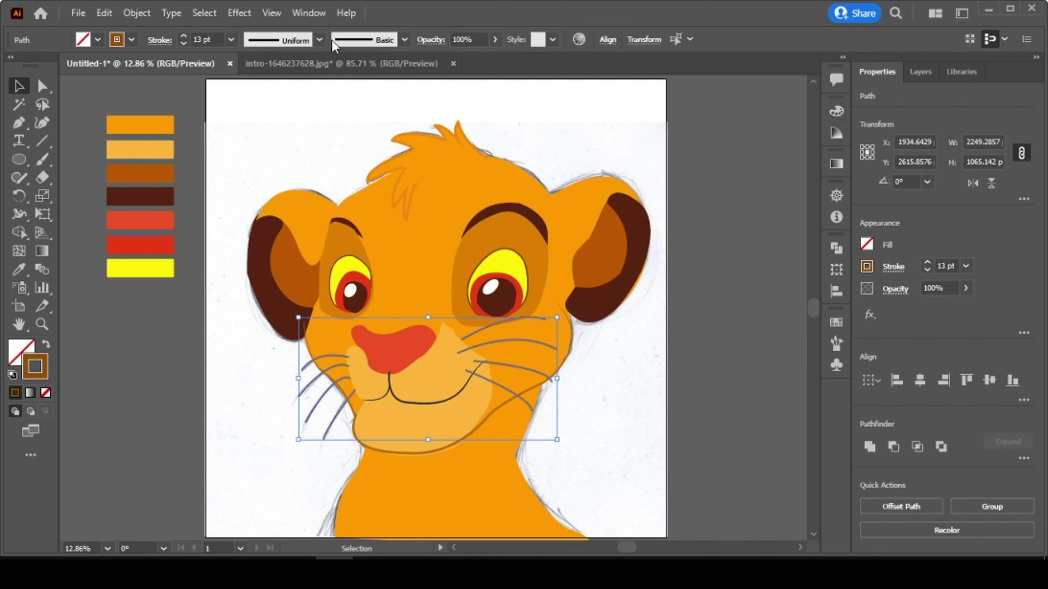
Apply the width profile tapered at both ends to the whiskers, set their weight to 6 pt and deselect them.
{"action": "left_click", "coordinate": [320, 40]}
{"action": "left_click", "coordinate": [316, 114]}
{"action": "left_click", "coordinate": [617, 361]}
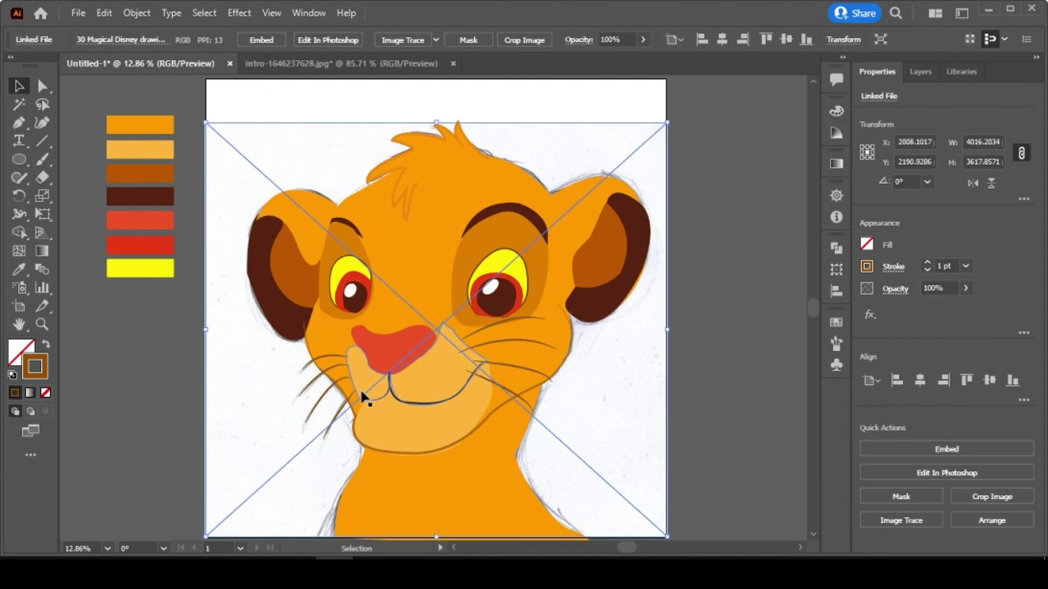
{"action": "left_click", "coordinate": [339, 382]}
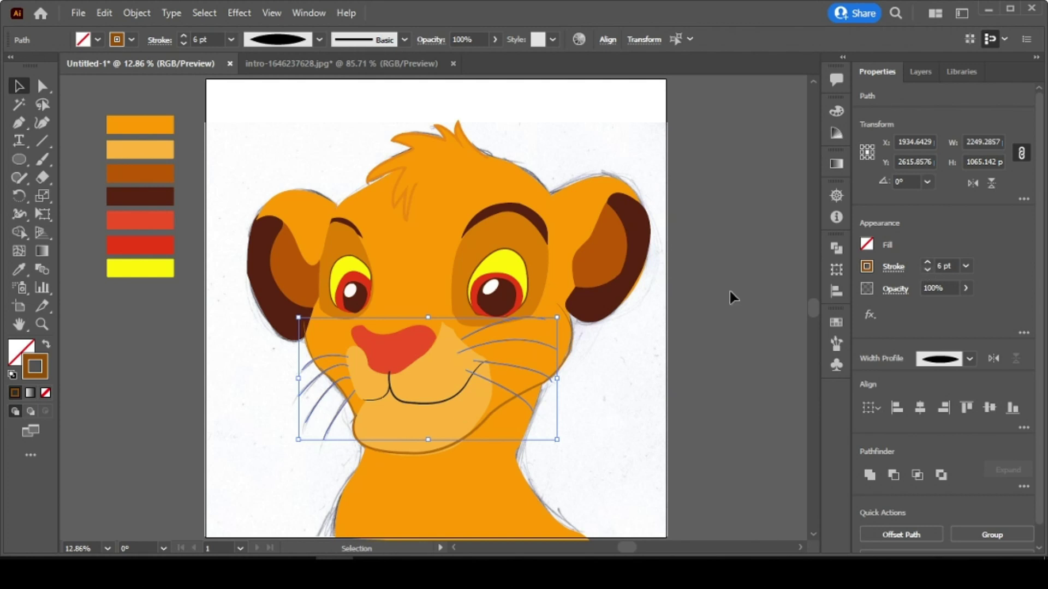
{"action": "left_click", "coordinate": [712, 337]}
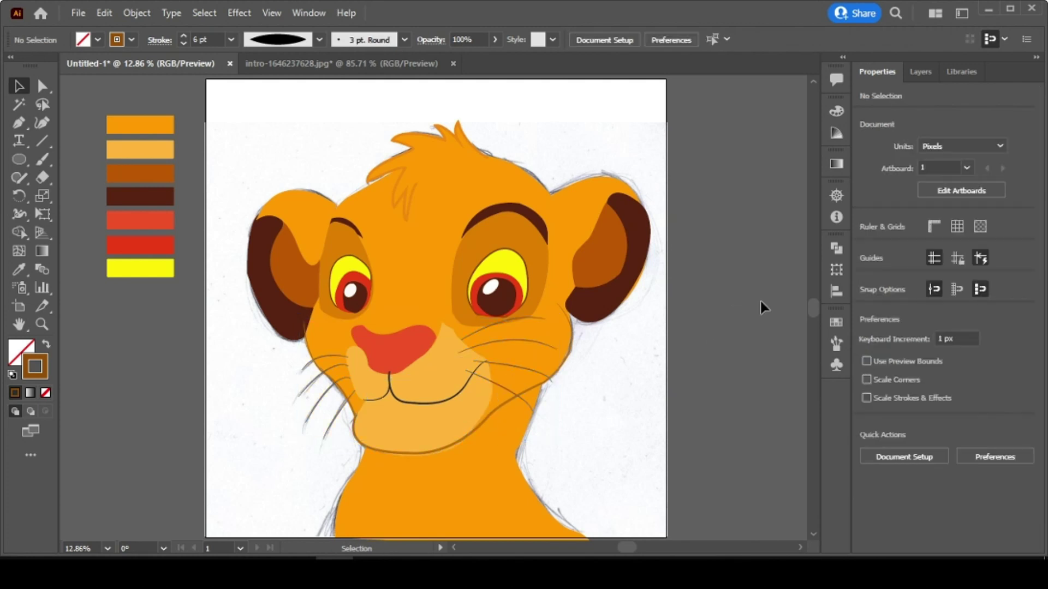
Delete the linked pencil sketch from behind the artwork.
{"action": "left_click", "coordinate": [920, 71]}
{"action": "left_click", "coordinate": [616, 360]}
{"action": "key", "text": "Delete"}
Draw a rectangle covering the artboard and fill it with bright cyan.
{"action": "left_click_drag", "start_coordinate": [19, 159], "coordinate": [66, 159]}
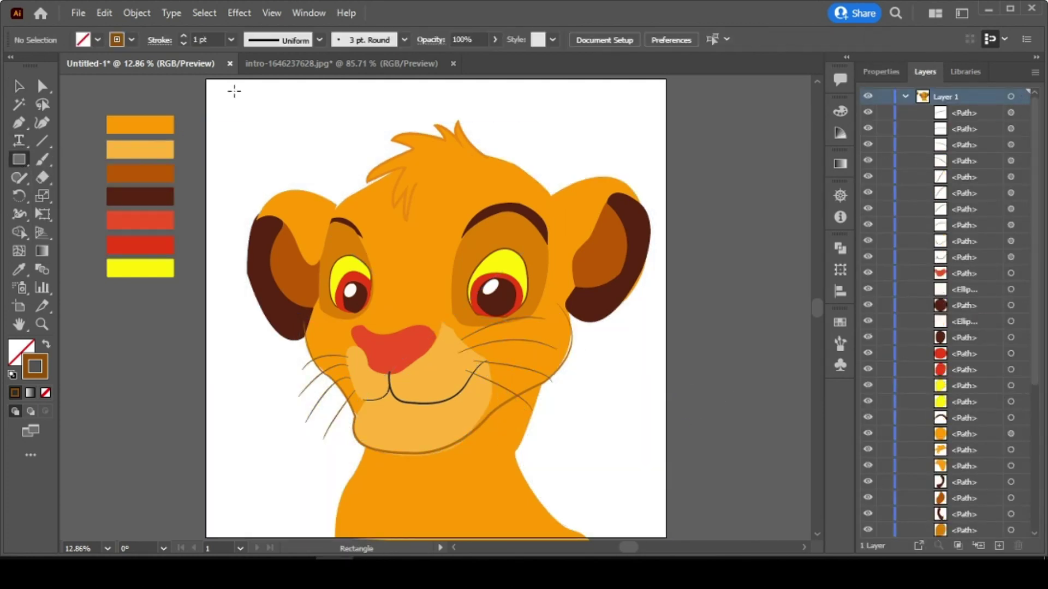
{"action": "mouse_move", "coordinate": [206, 80]}
{"action": "left_mouse_down"}
{"action": "mouse_move", "coordinate": [644, 538]}
{"action": "mouse_move", "coordinate": [667, 498]}
{"action": "left_mouse_up"}
{"action": "double_click", "coordinate": [20, 353]}
{"action": "left_click", "coordinate": [757, 277]}
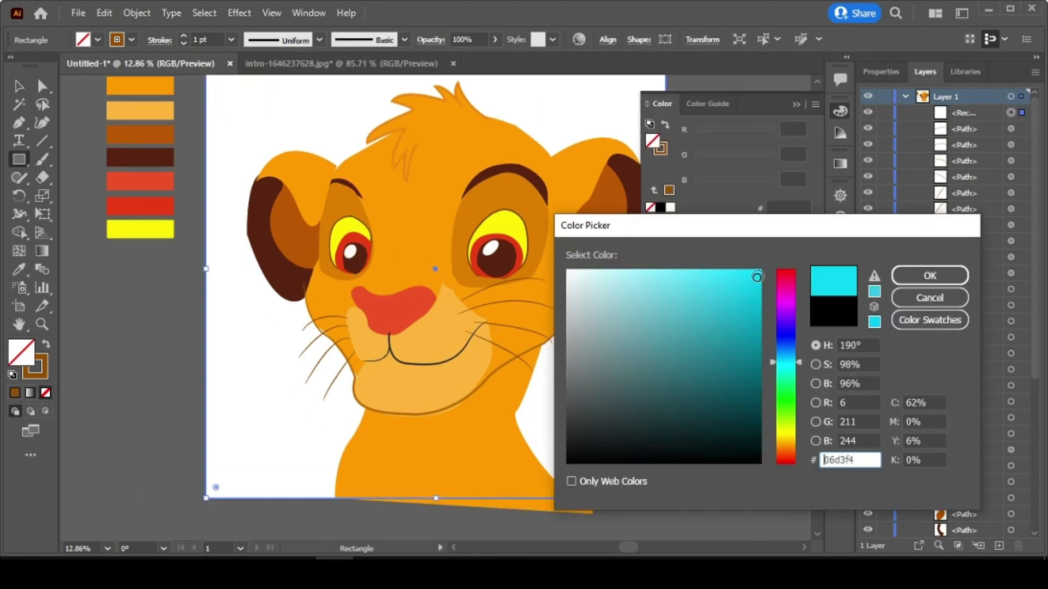
{"action": "left_click", "coordinate": [930, 275]}
Send the cyan rectangle to the back, behind the lion cub, and deselect it.
{"action": "right_click", "coordinate": [475, 133]}
{"action": "left_click", "coordinate": [682, 528]}
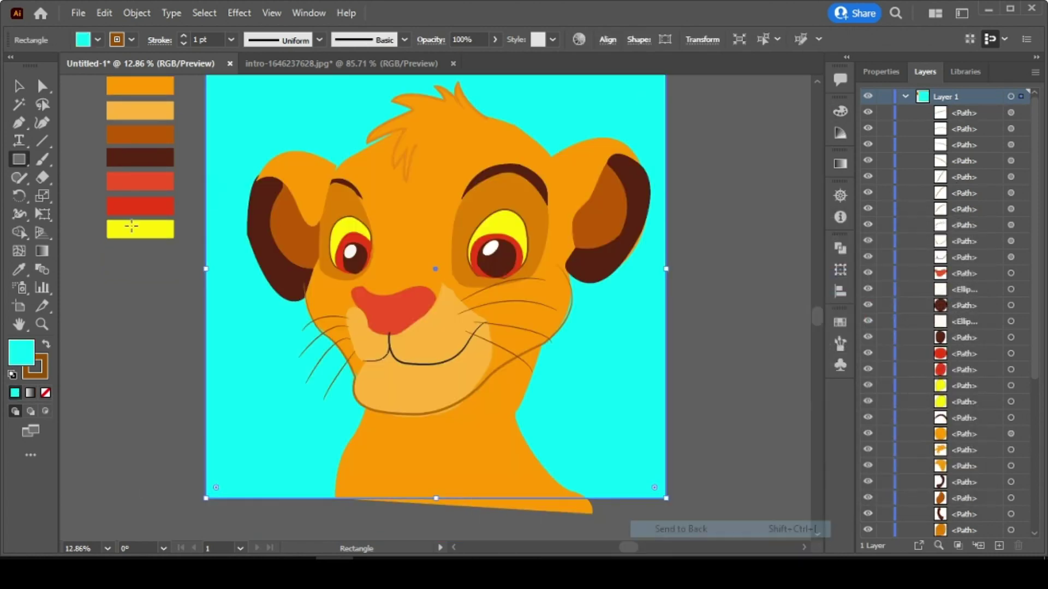
{"action": "left_click", "coordinate": [19, 86]}
{"action": "left_click", "coordinate": [147, 312]}
{"action": "scroll", "coordinate": [244, 335], "scroll_direction": "up", "scroll_amount": 3}
{"action": "scroll", "coordinate": [706, 313], "scroll_direction": "down", "scroll_amount": 1}
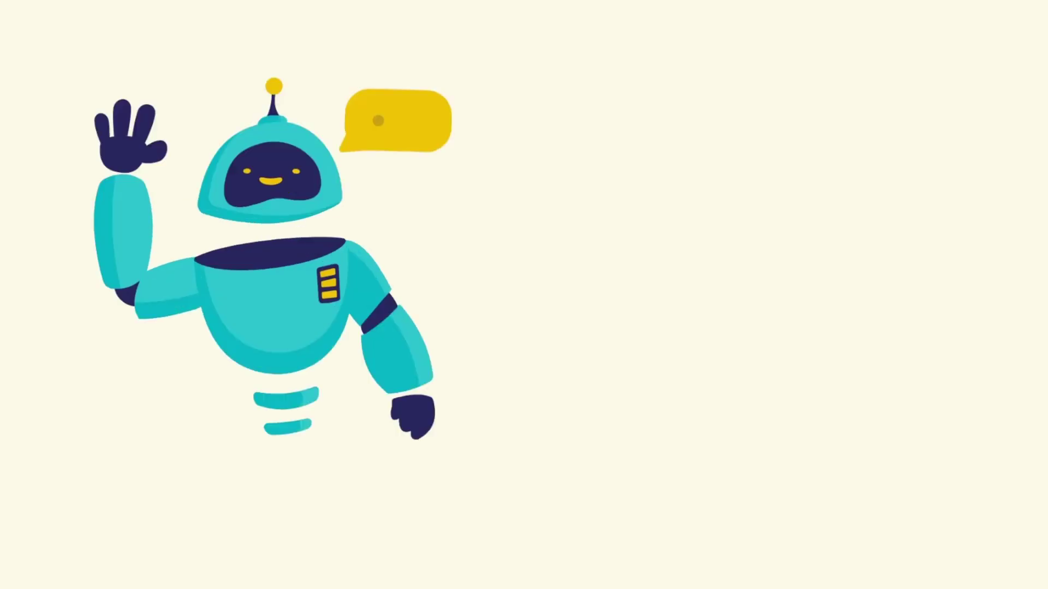